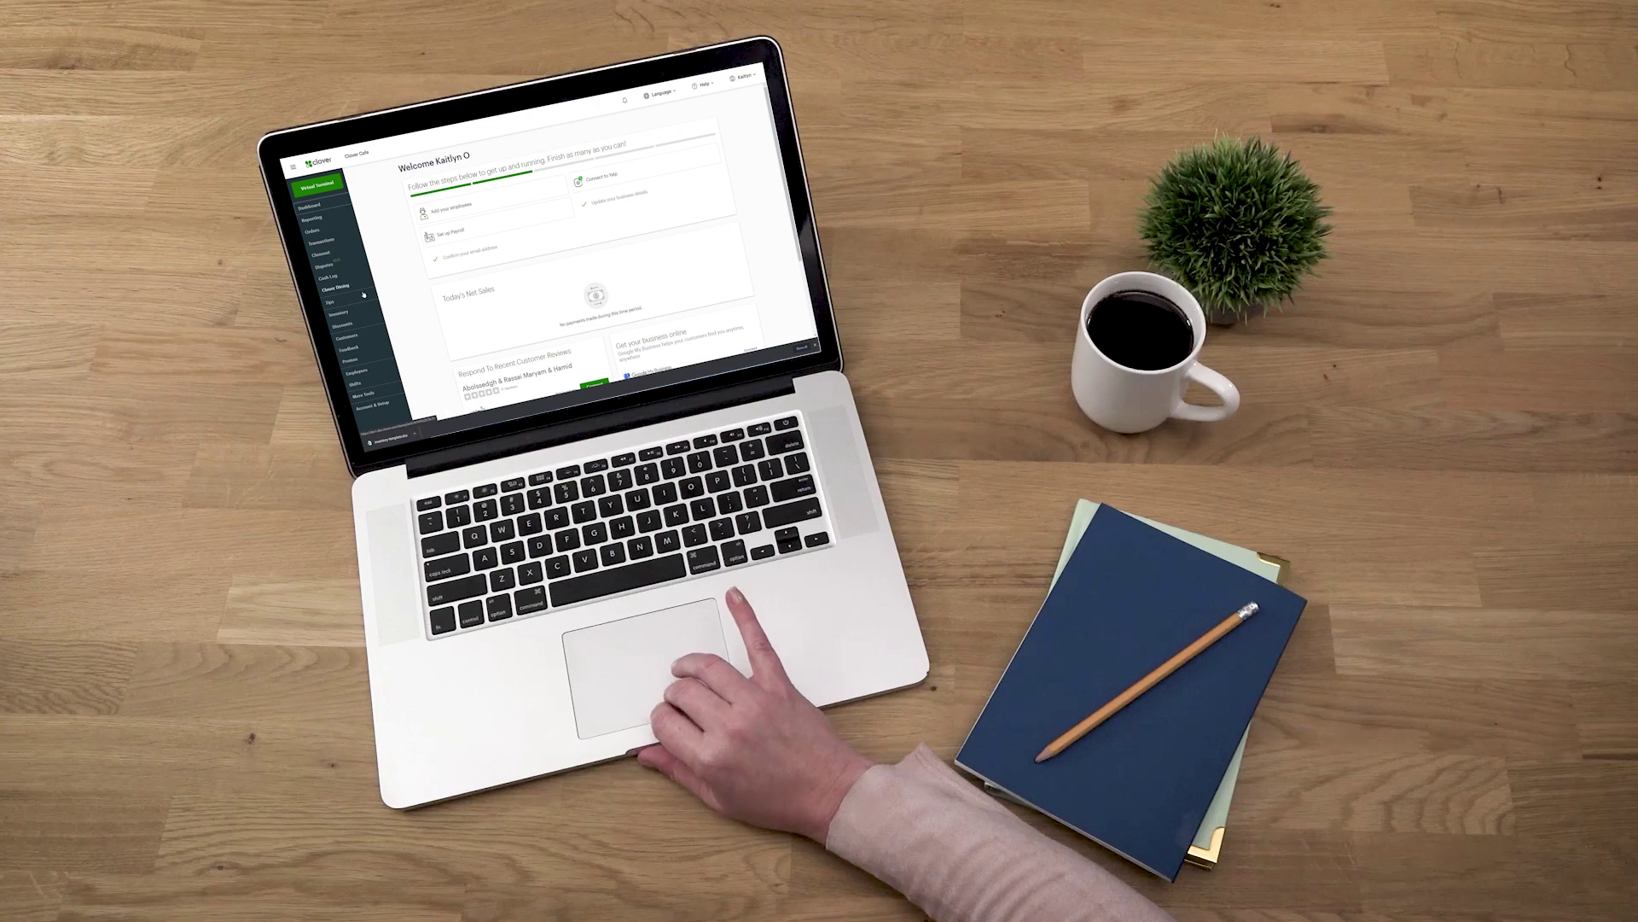
# - From the Inventory Items list, open the Import Inventory dialog to upload a menu spreadsheet
pyautogui.click(346, 313)
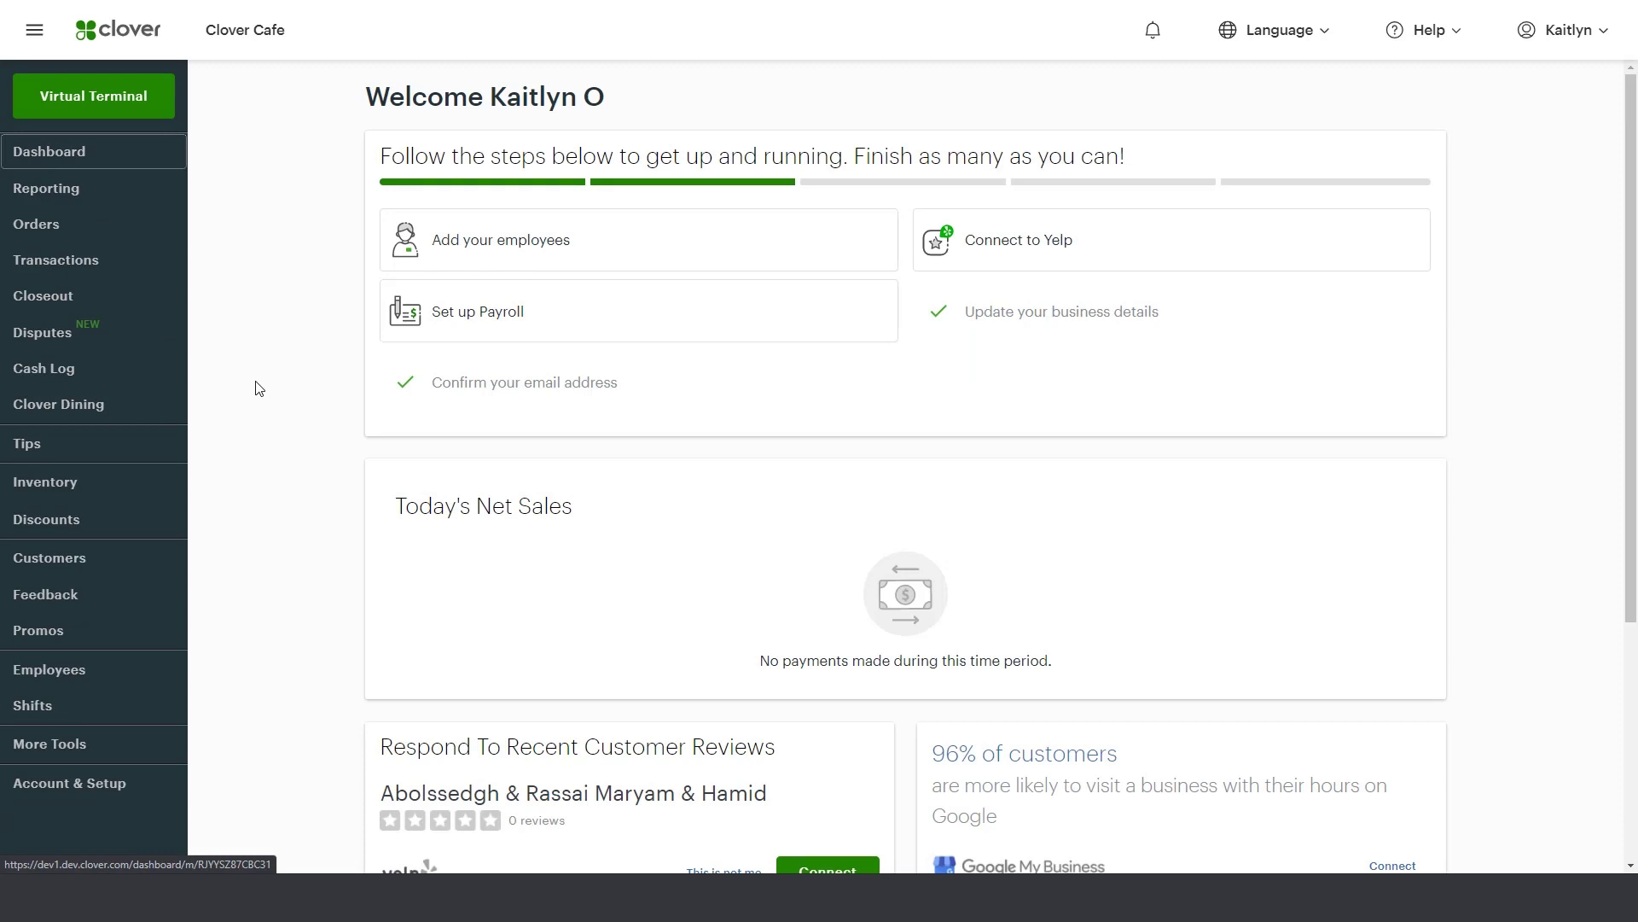
pyautogui.click(61, 483)
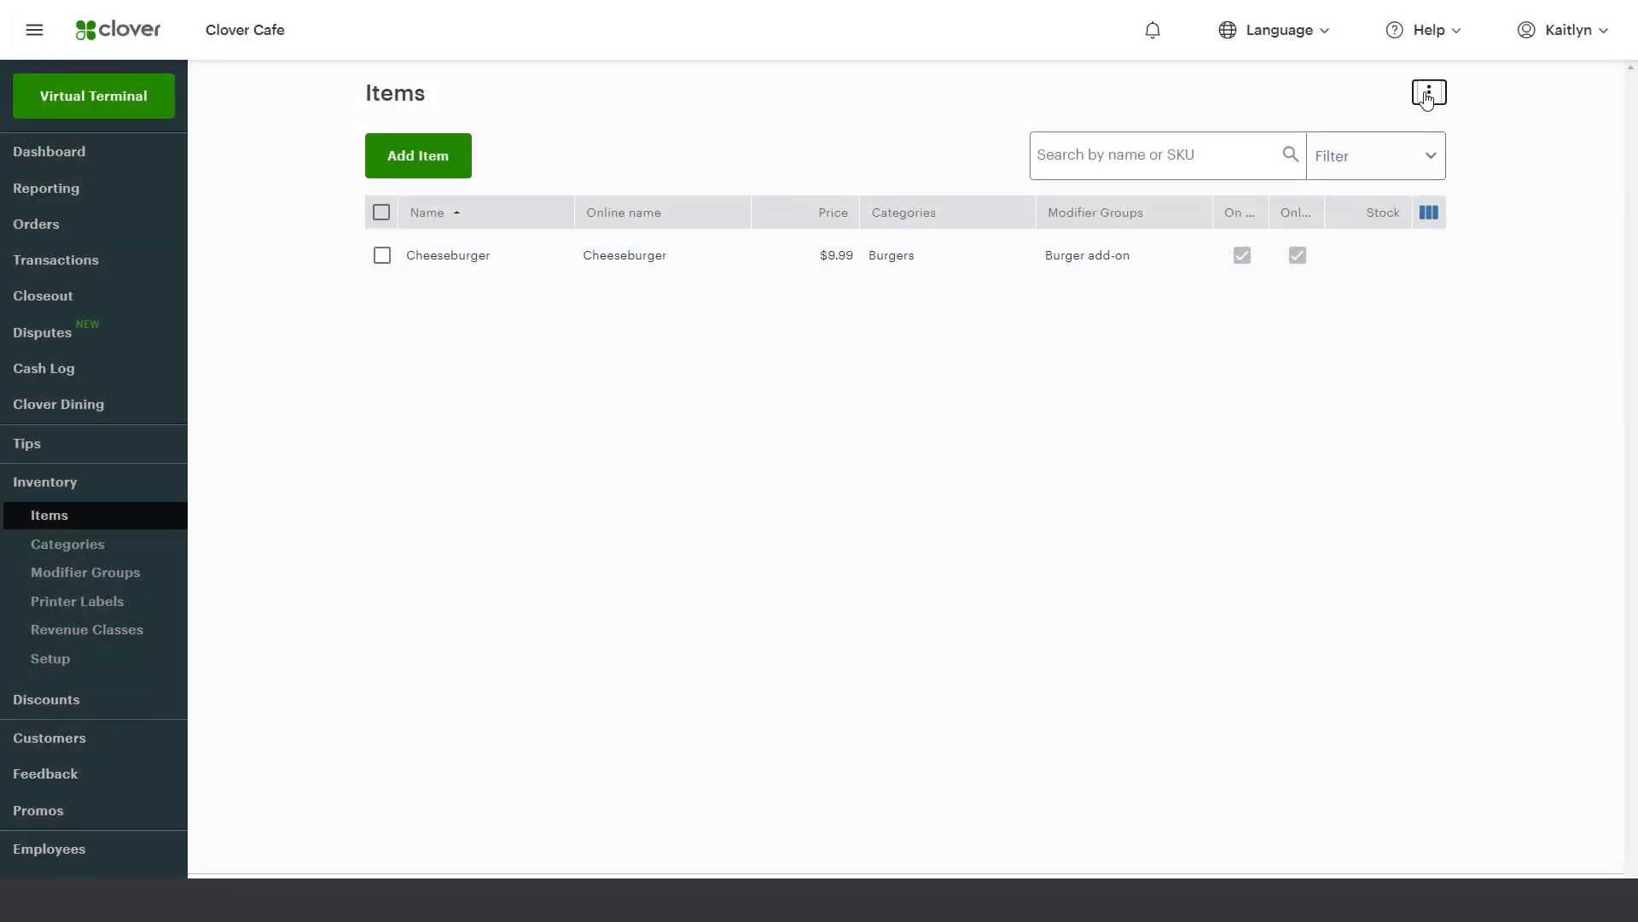
pyautogui.click(1426, 99)
pyautogui.click(1425, 118)
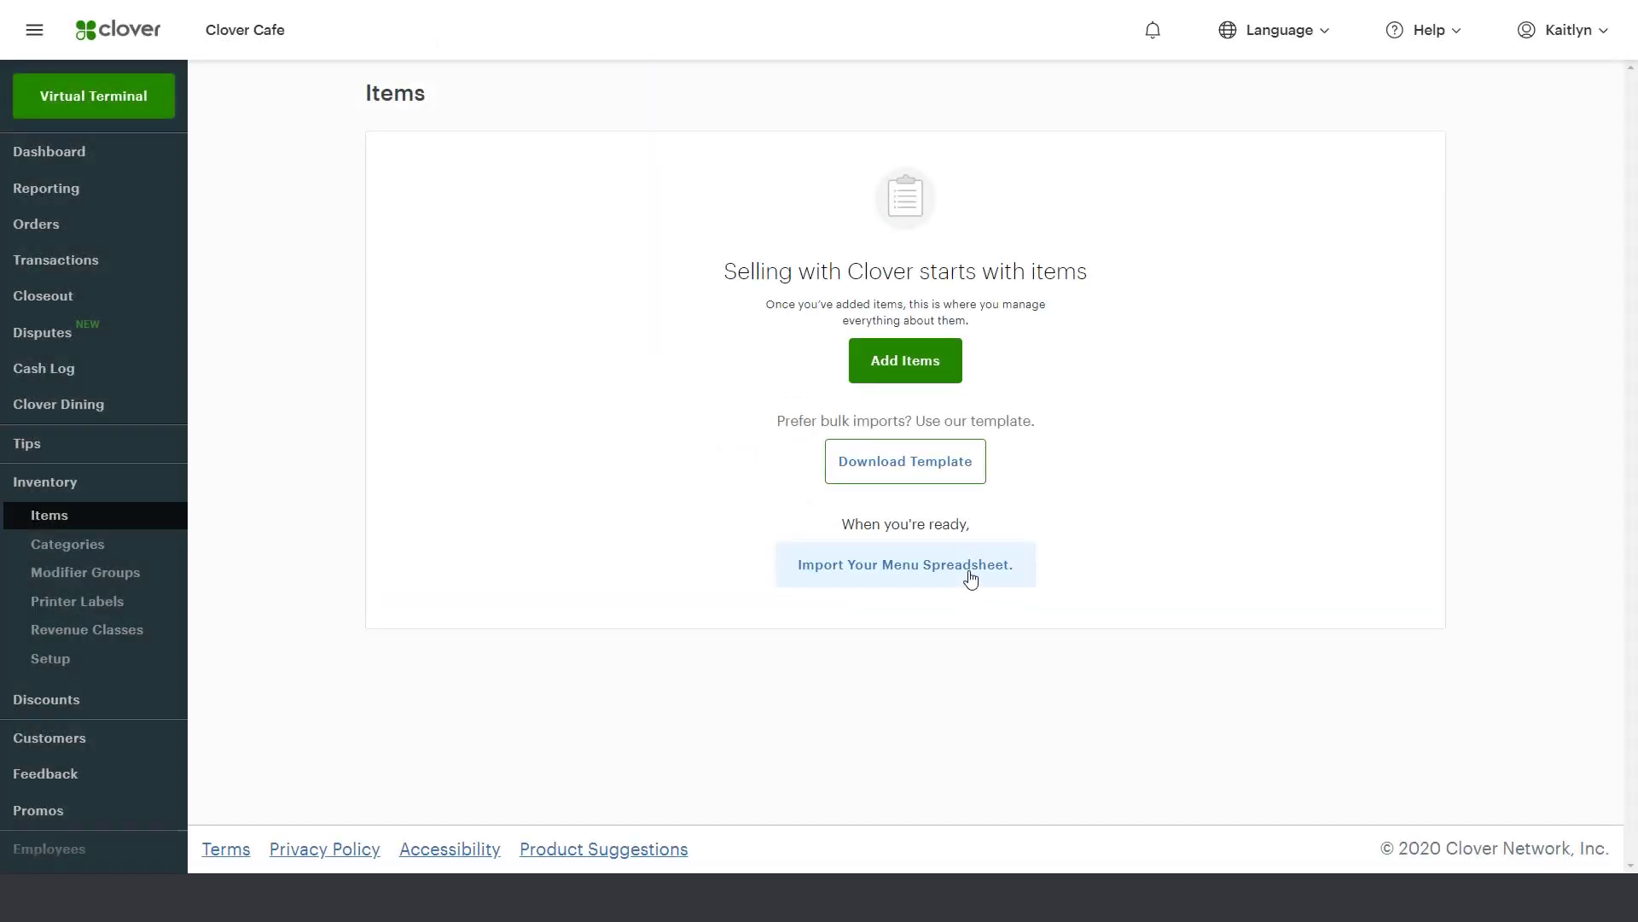
pyautogui.click(970, 572)
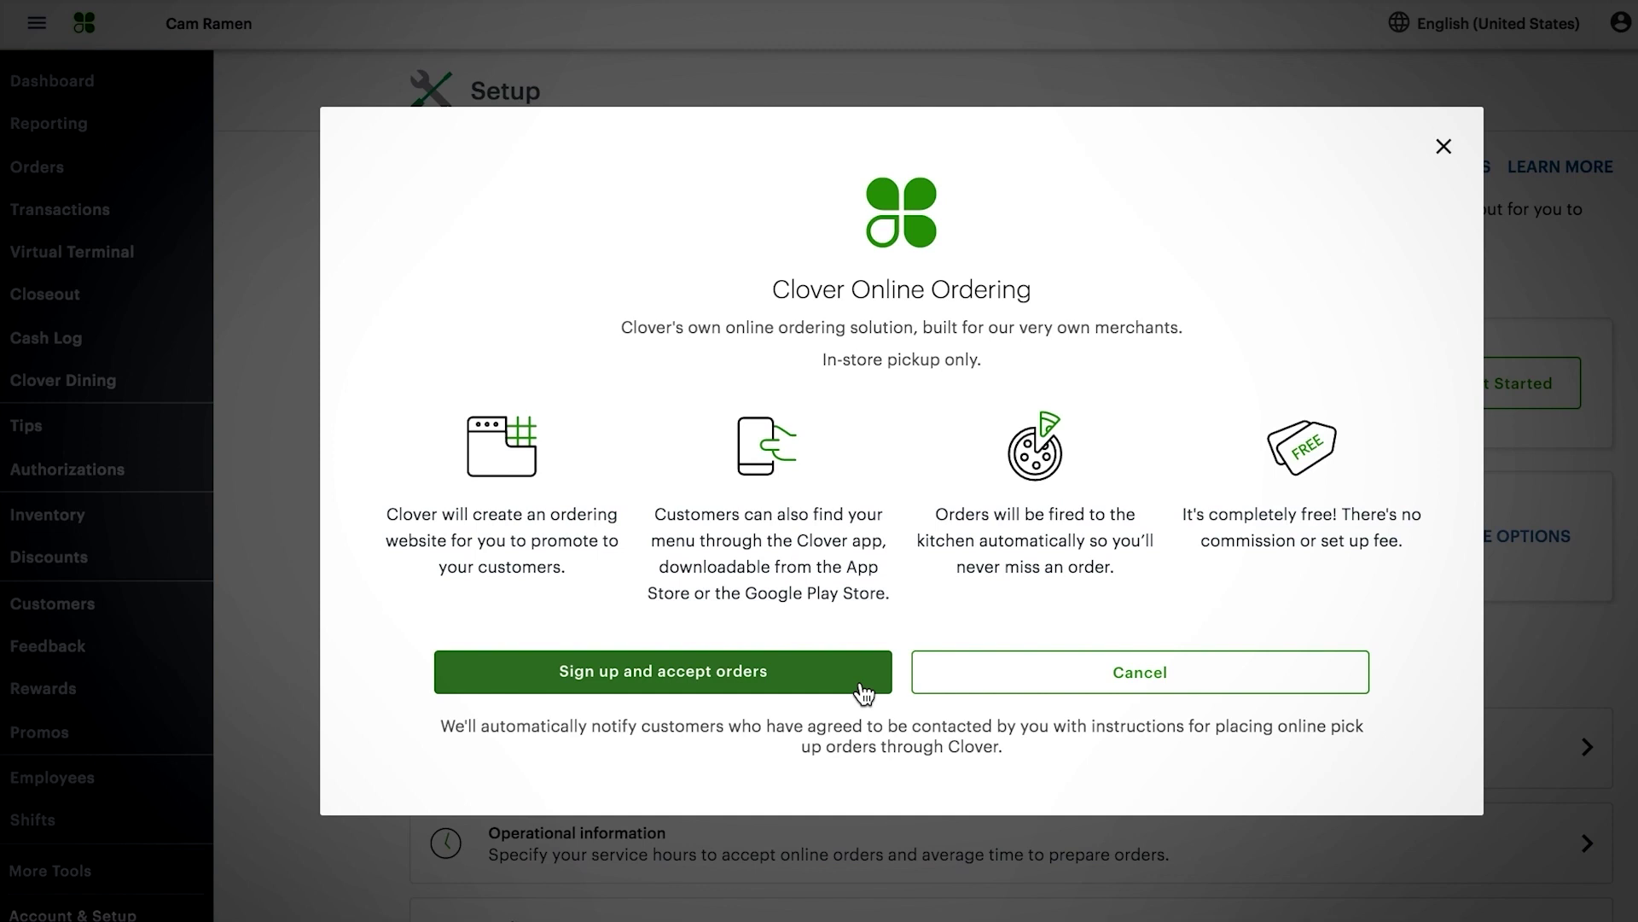
# - Sign up for Clover Online Ordering and go on to review online service hours
pyautogui.click(863, 687)
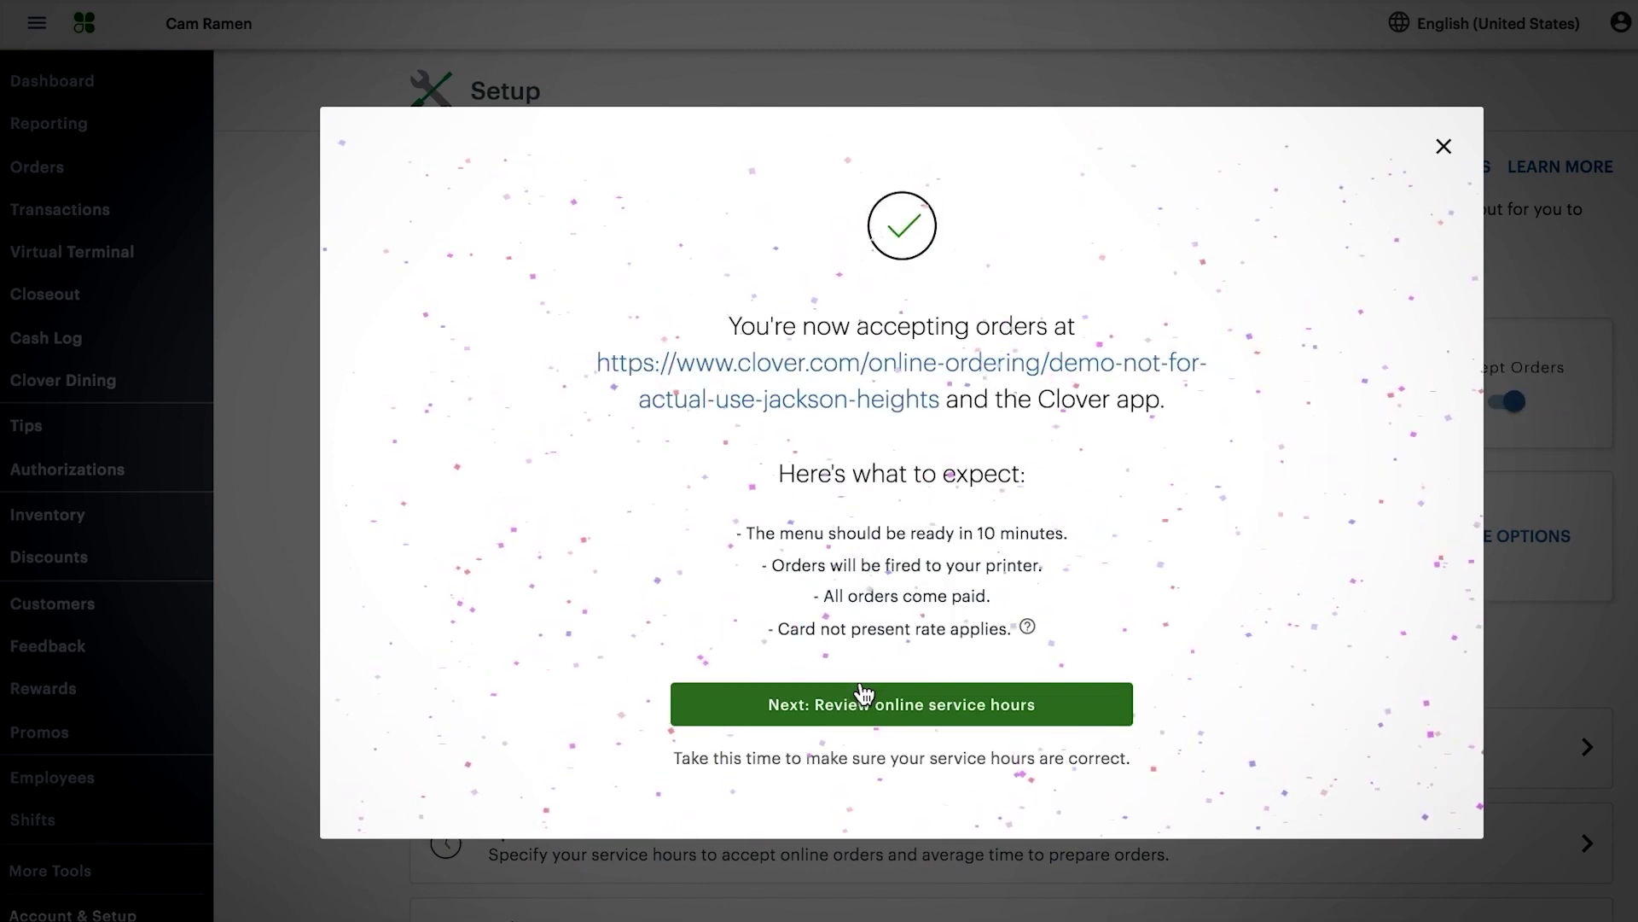
pyautogui.click(1086, 713)
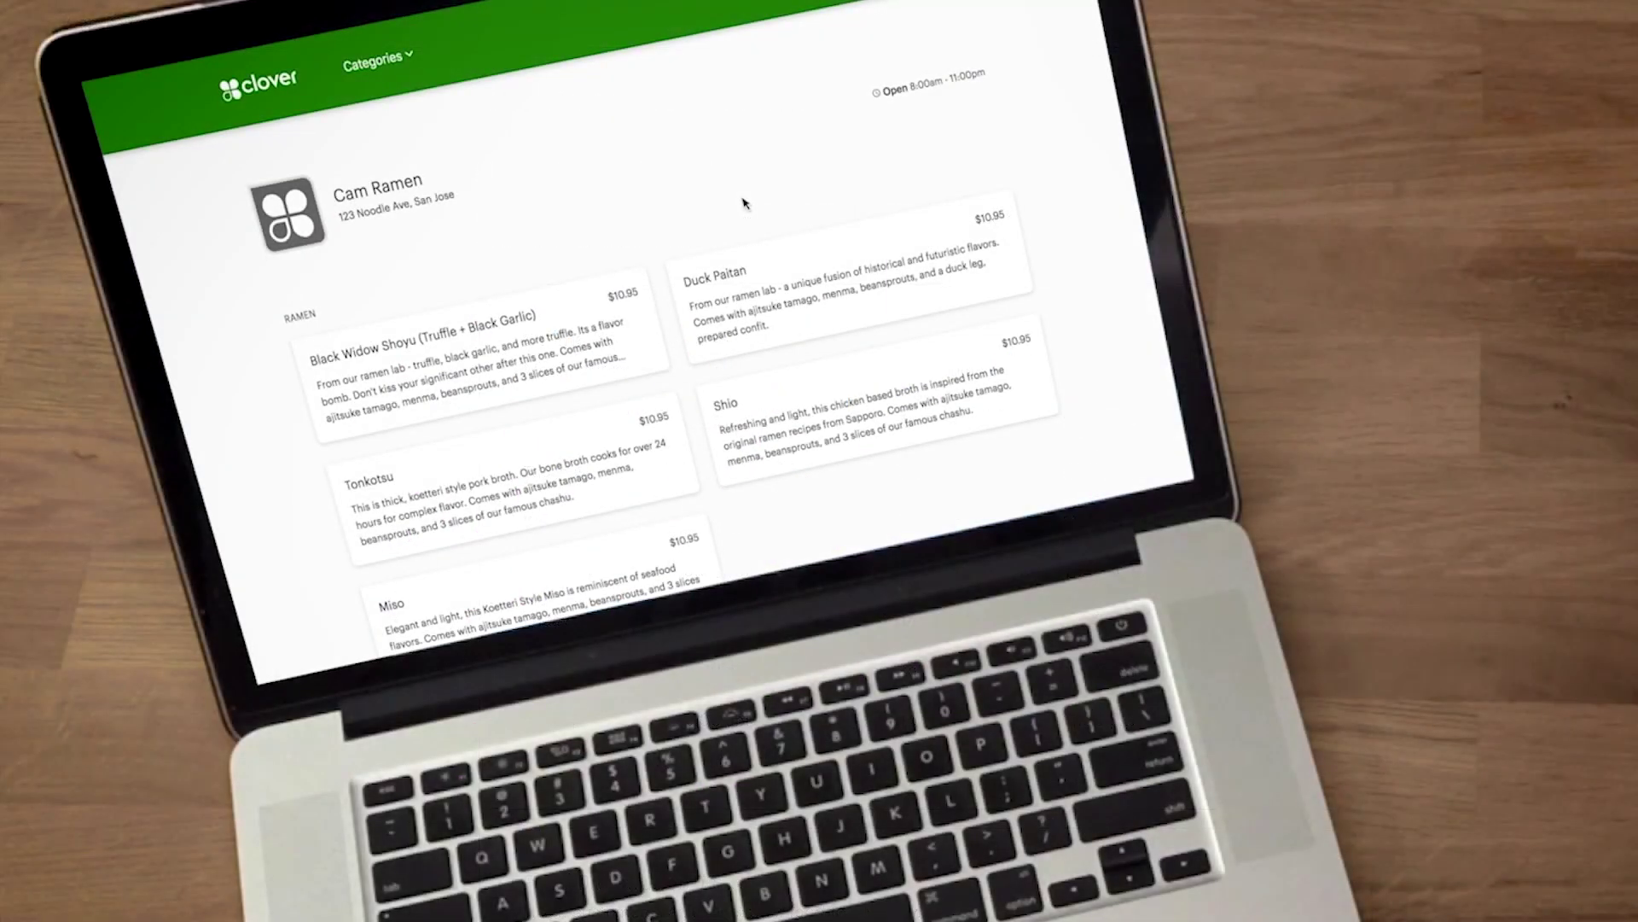
pyautogui.scroll(-2, 623, 258)
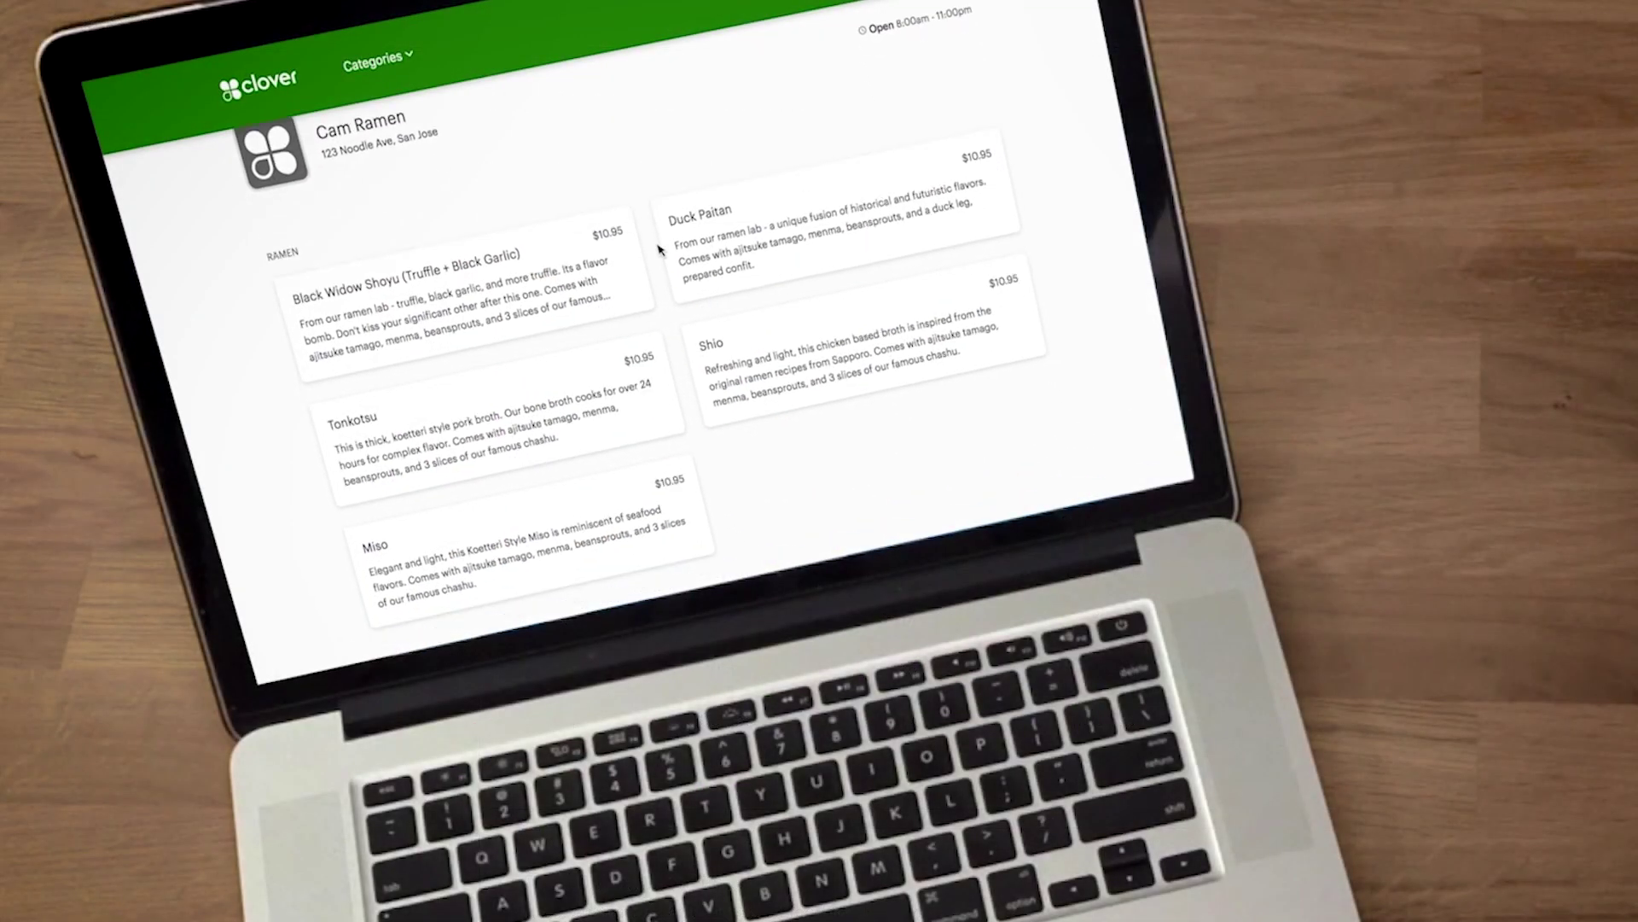
# - Customize the Black Widow Shoyu ramen with thin noodles, Normal tare strength and the Extra Spicy topping
pyautogui.click(622, 258)
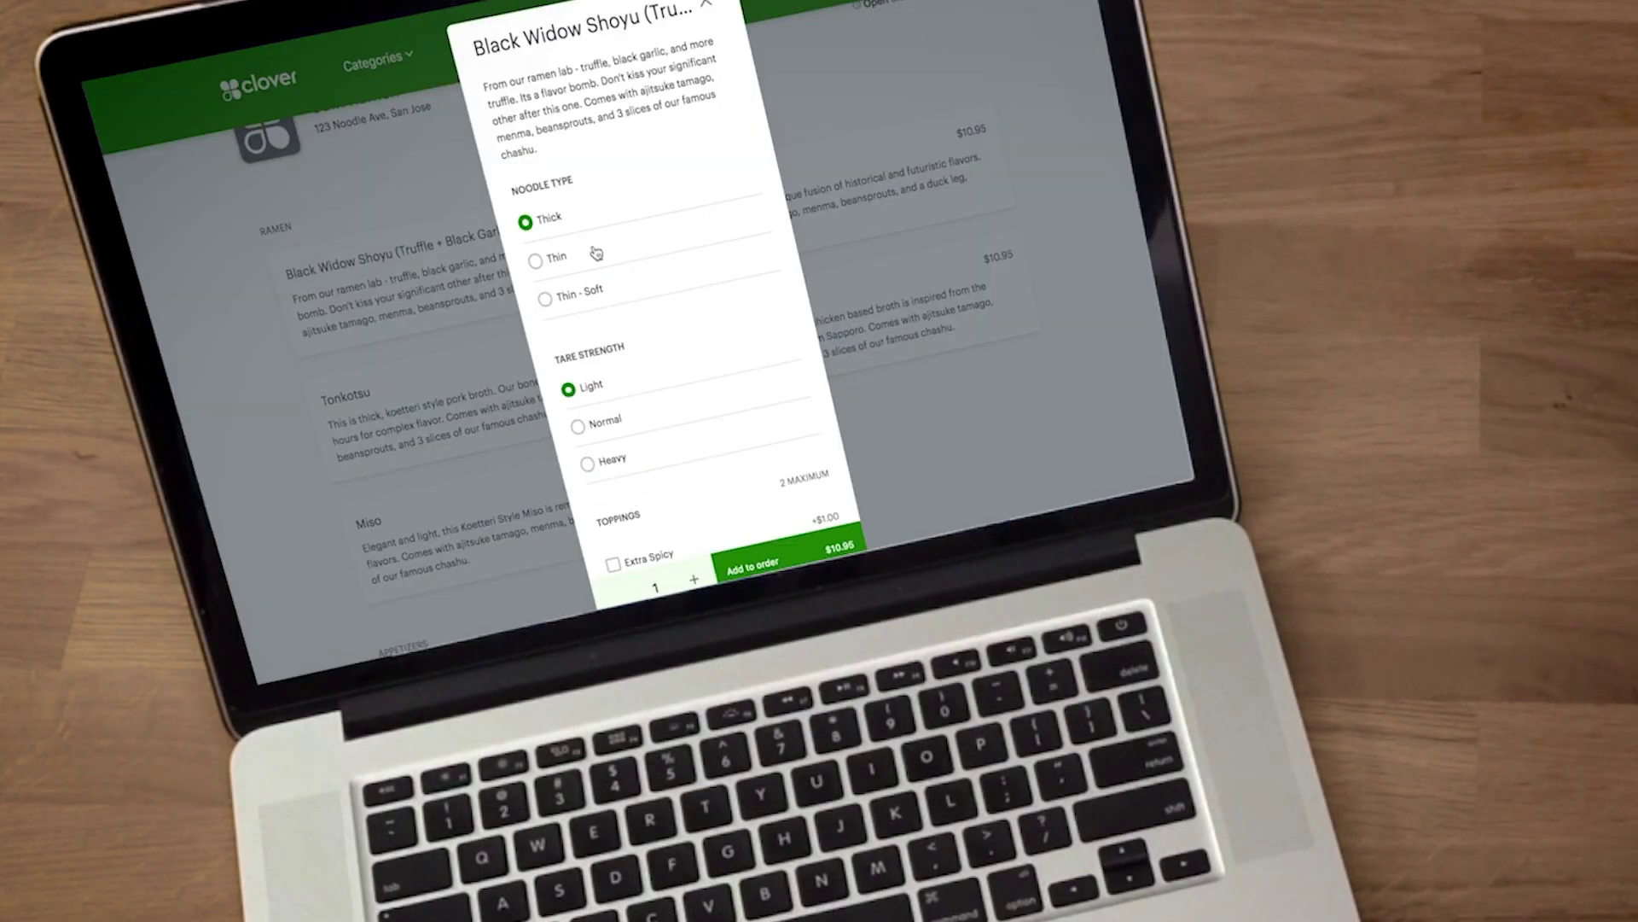
pyautogui.click(595, 256)
pyautogui.scroll(-2, 597, 265)
pyautogui.click(612, 291)
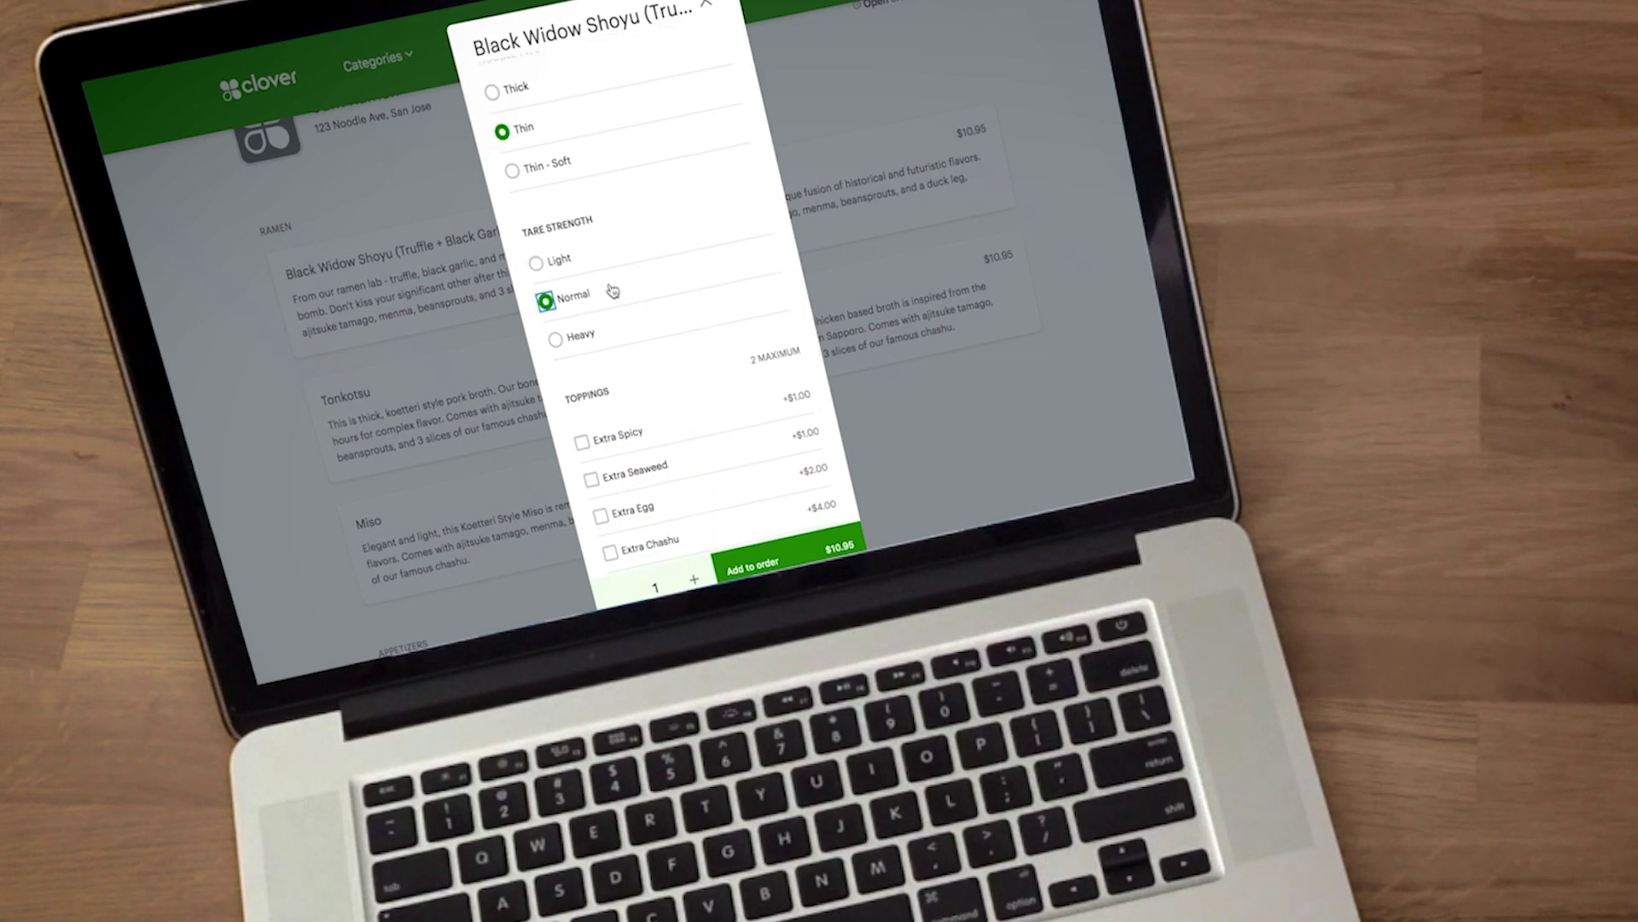
pyautogui.scroll(-2, 640, 321)
pyautogui.click(640, 324)
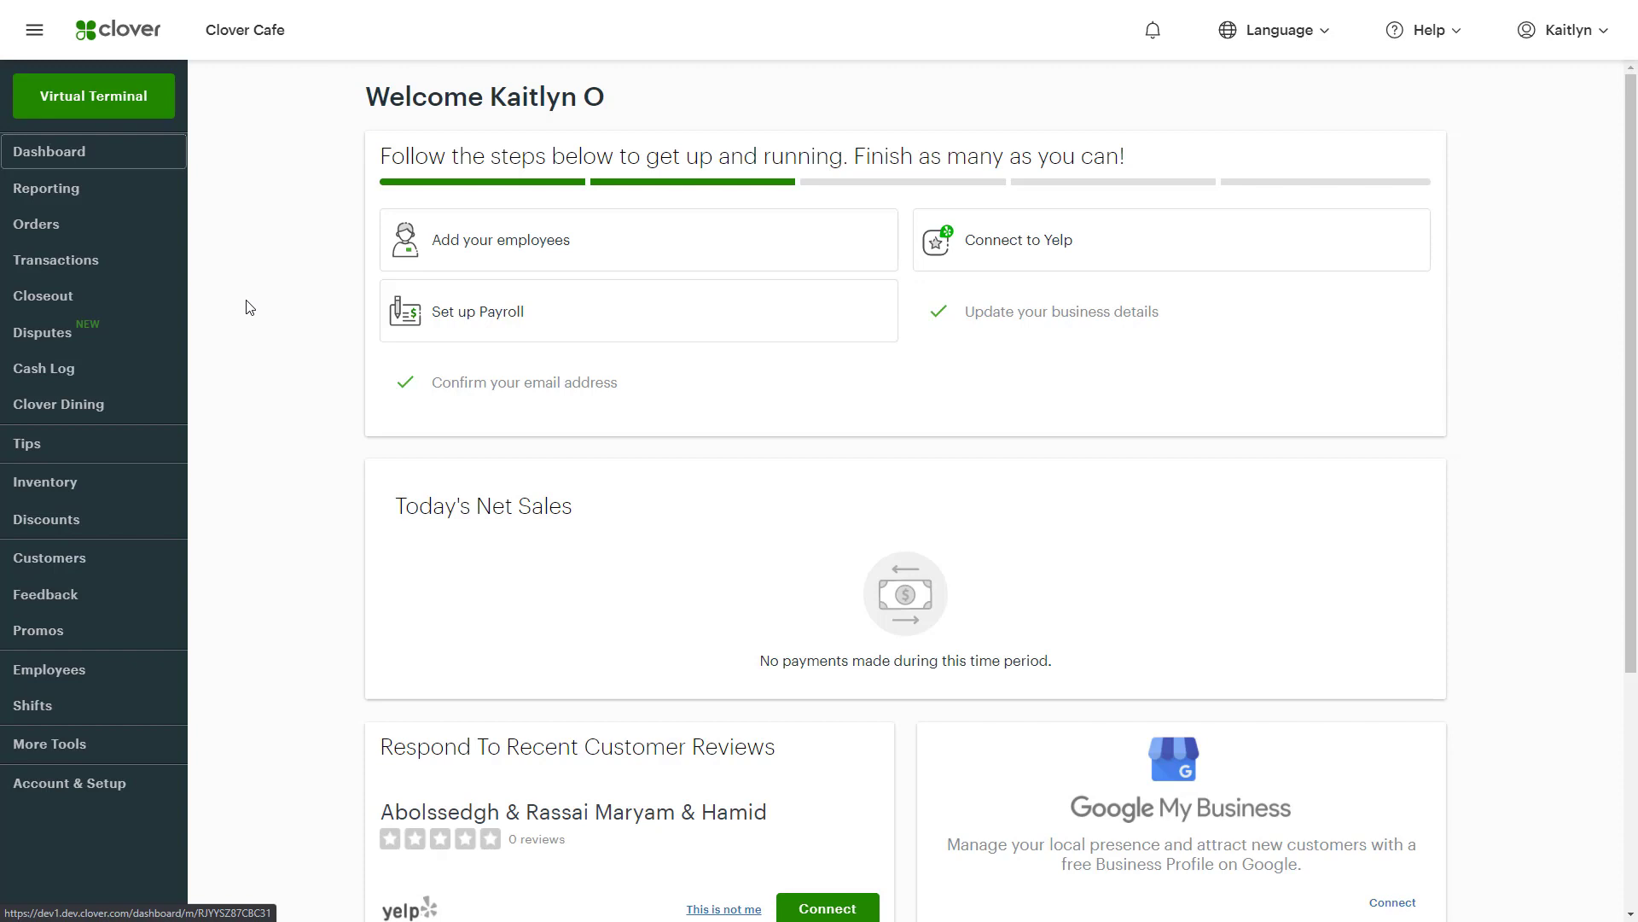
# - Create a new inventory item named Cheeseburger priced at $9.99
pyautogui.click(50, 484)
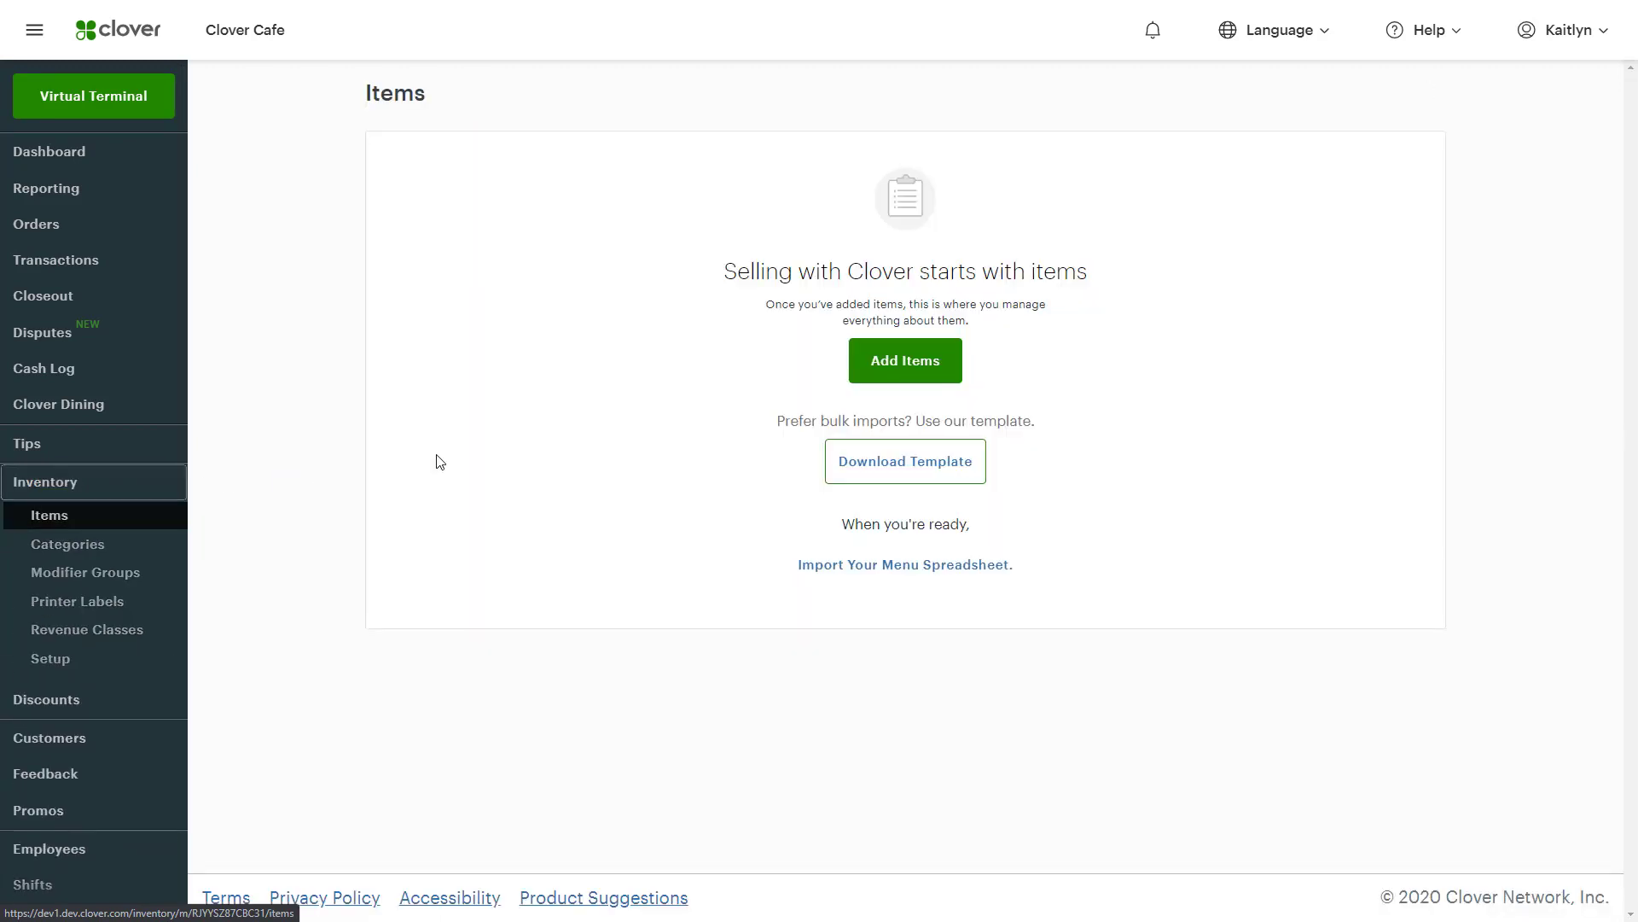
pyautogui.click(894, 362)
pyautogui.write('C')
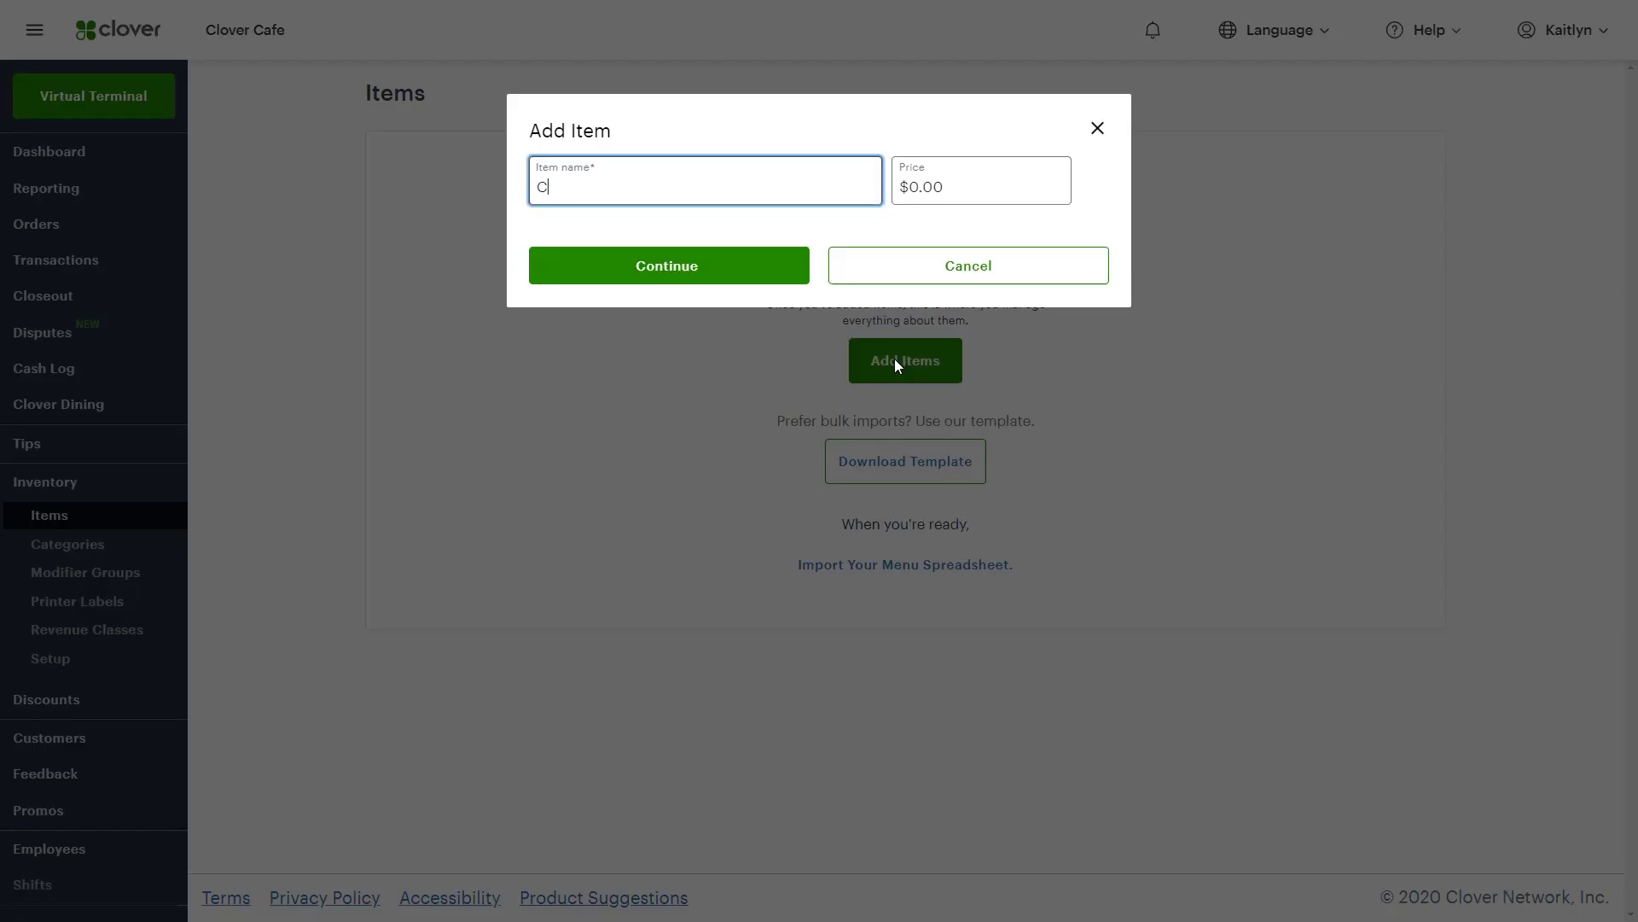
pyautogui.write('heeseburger')
pyautogui.press('Tab')
pyautogui.write('9.99')
pyautogui.click(726, 279)
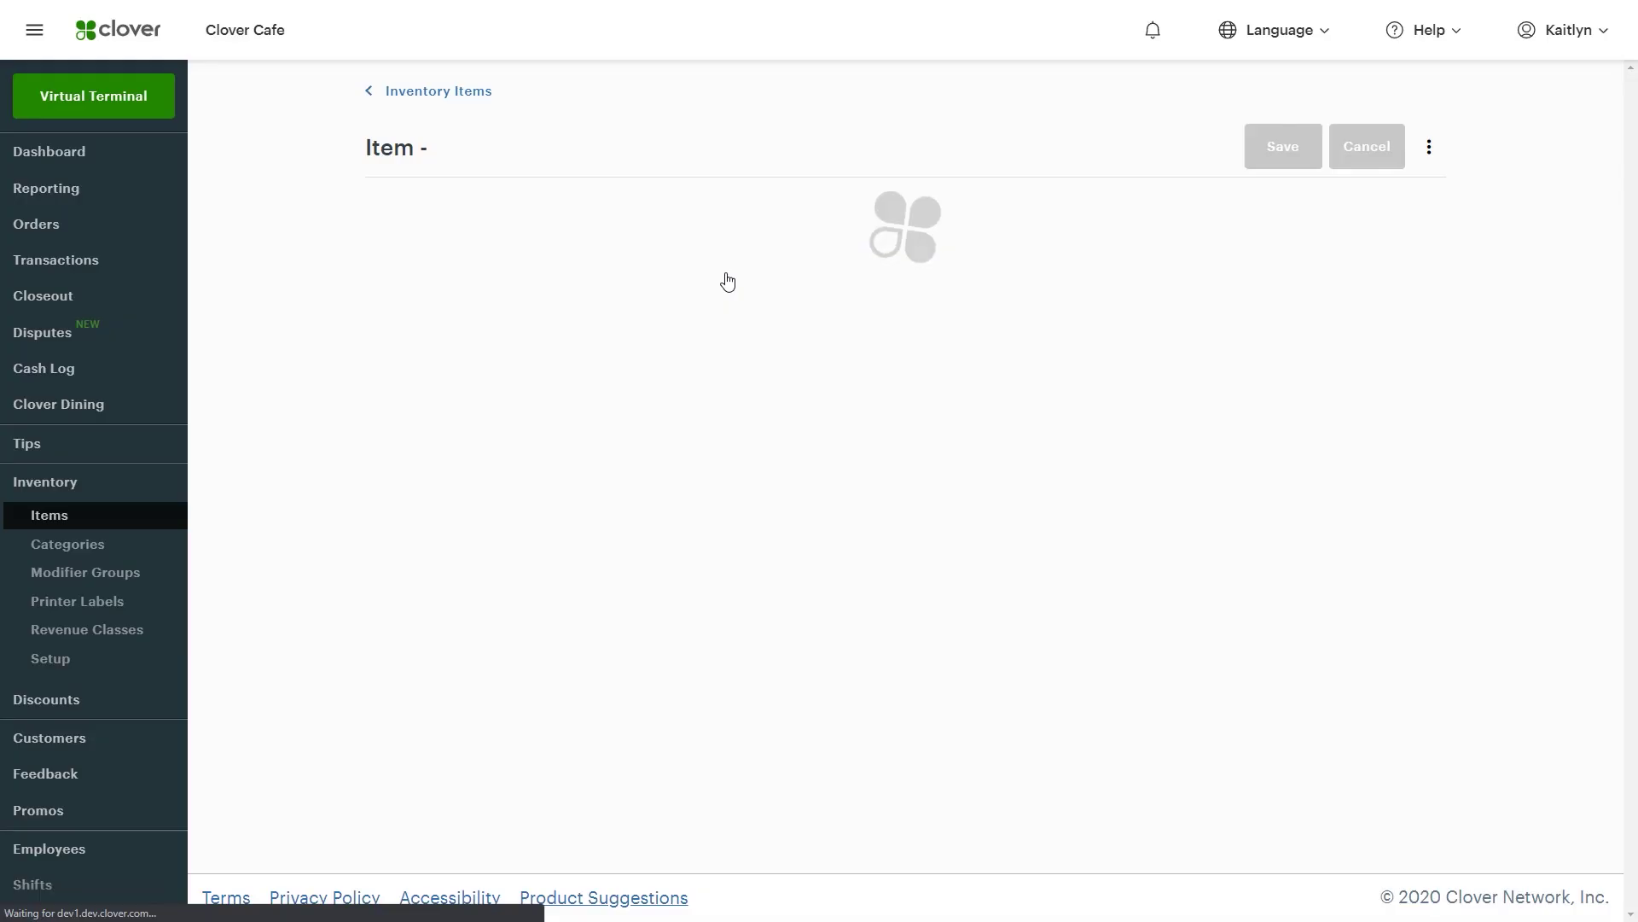
# - Keep Fixed pricing, name it 'Favorite Cheeseburger' online, show it online, and add the best-seller description
pyautogui.click(739, 373)
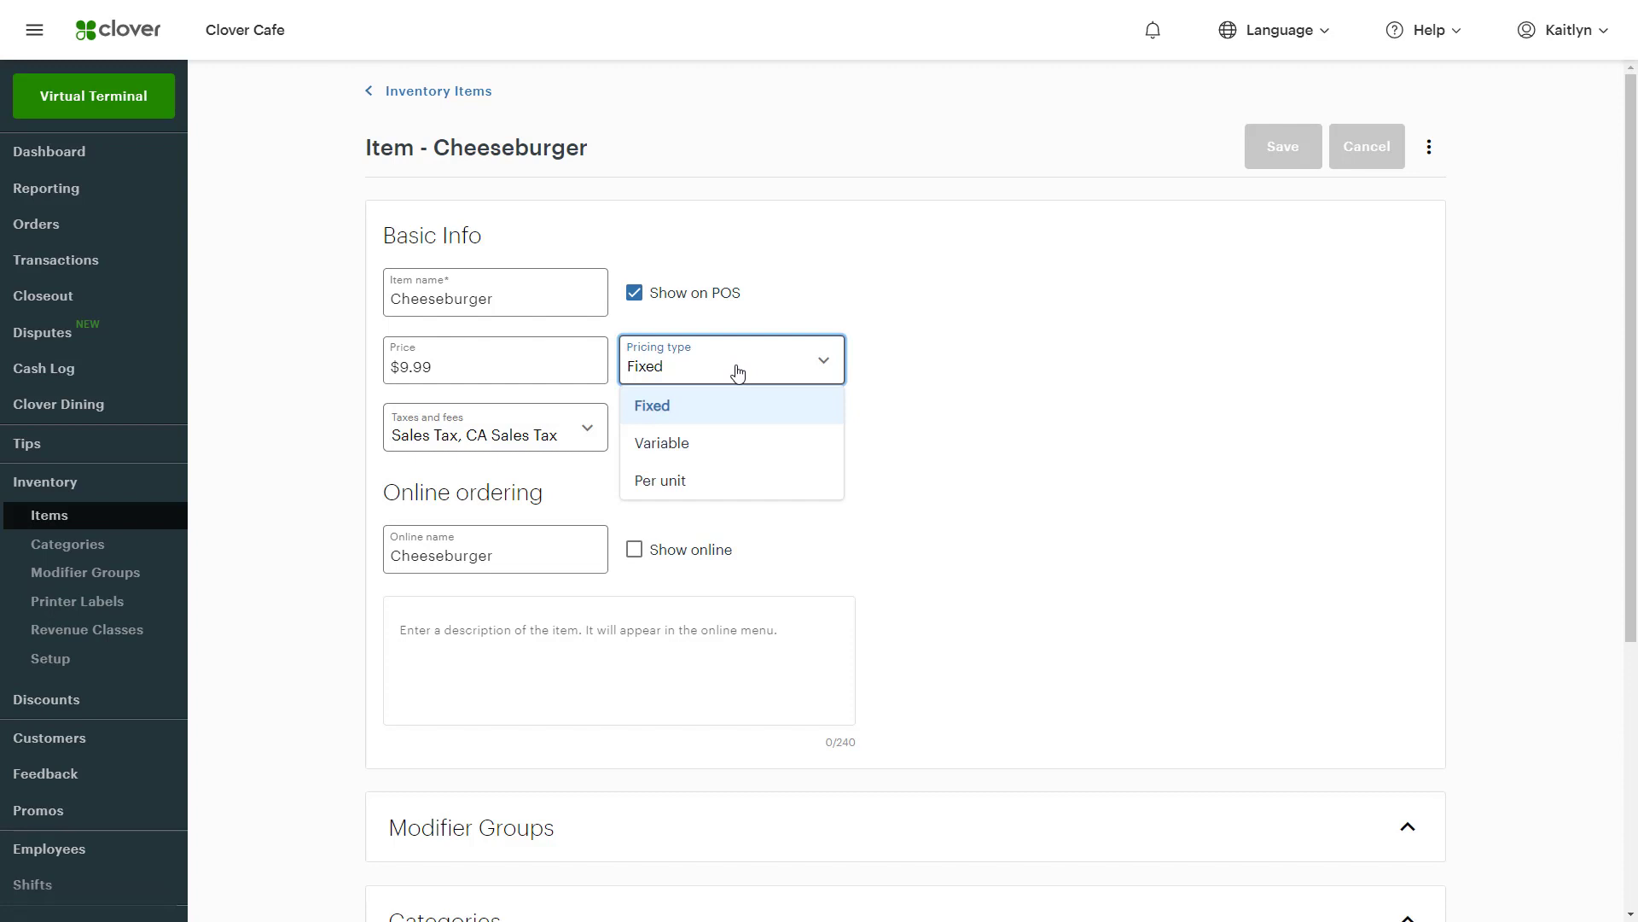
pyautogui.click(701, 409)
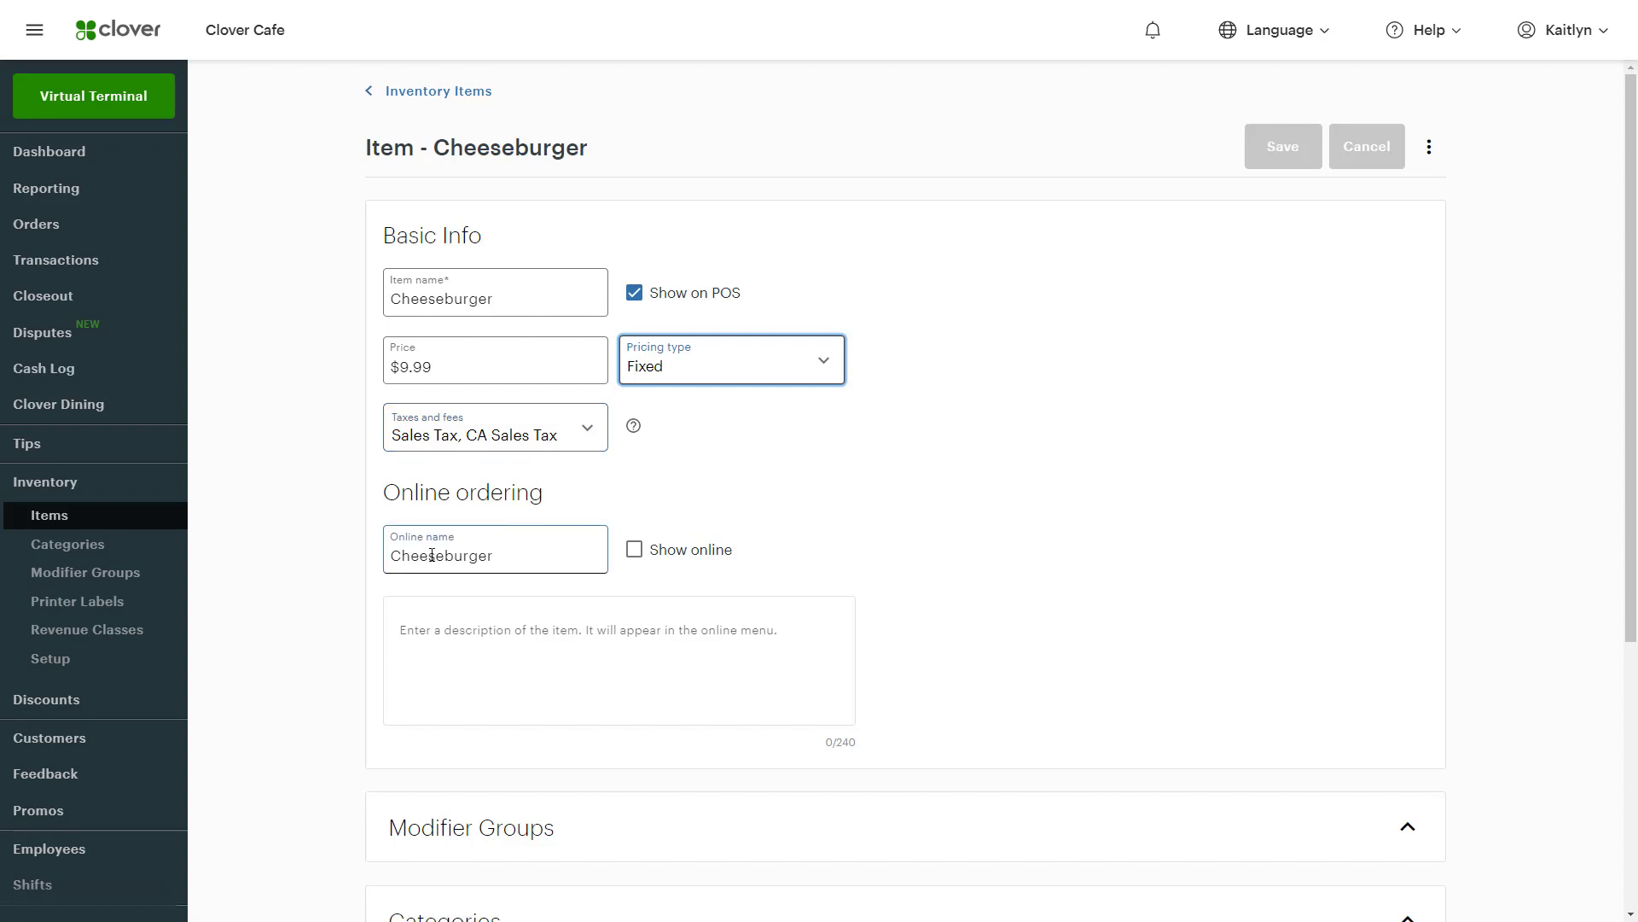
pyautogui.click(395, 555)
pyautogui.write('Favorite')
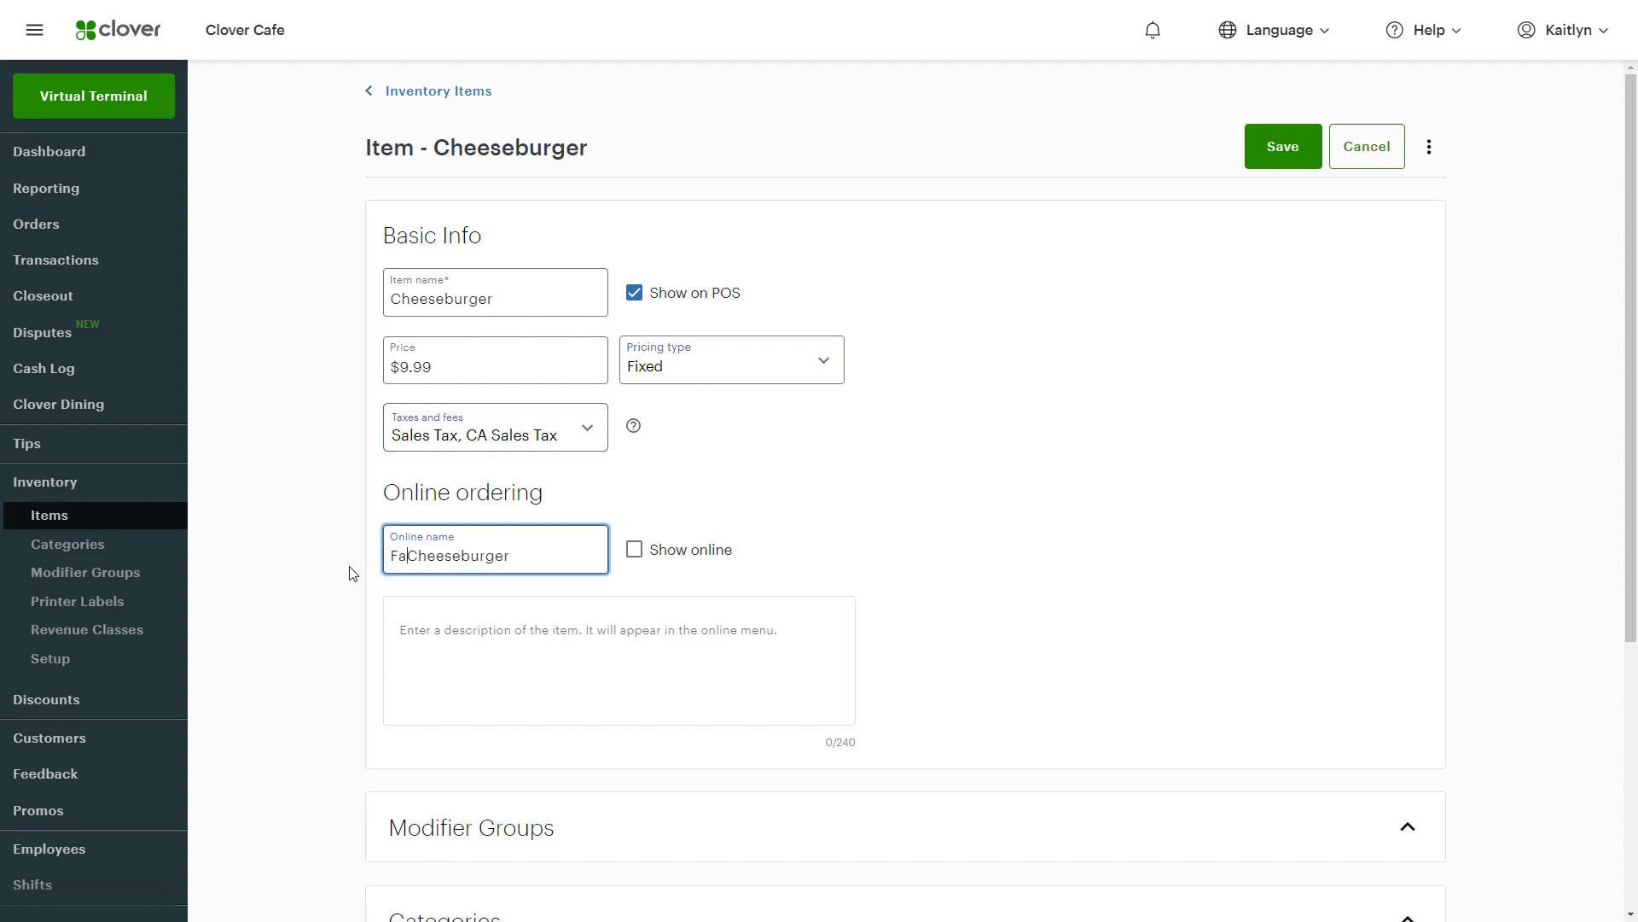
pyautogui.click(634, 549)
pyautogui.click(595, 597)
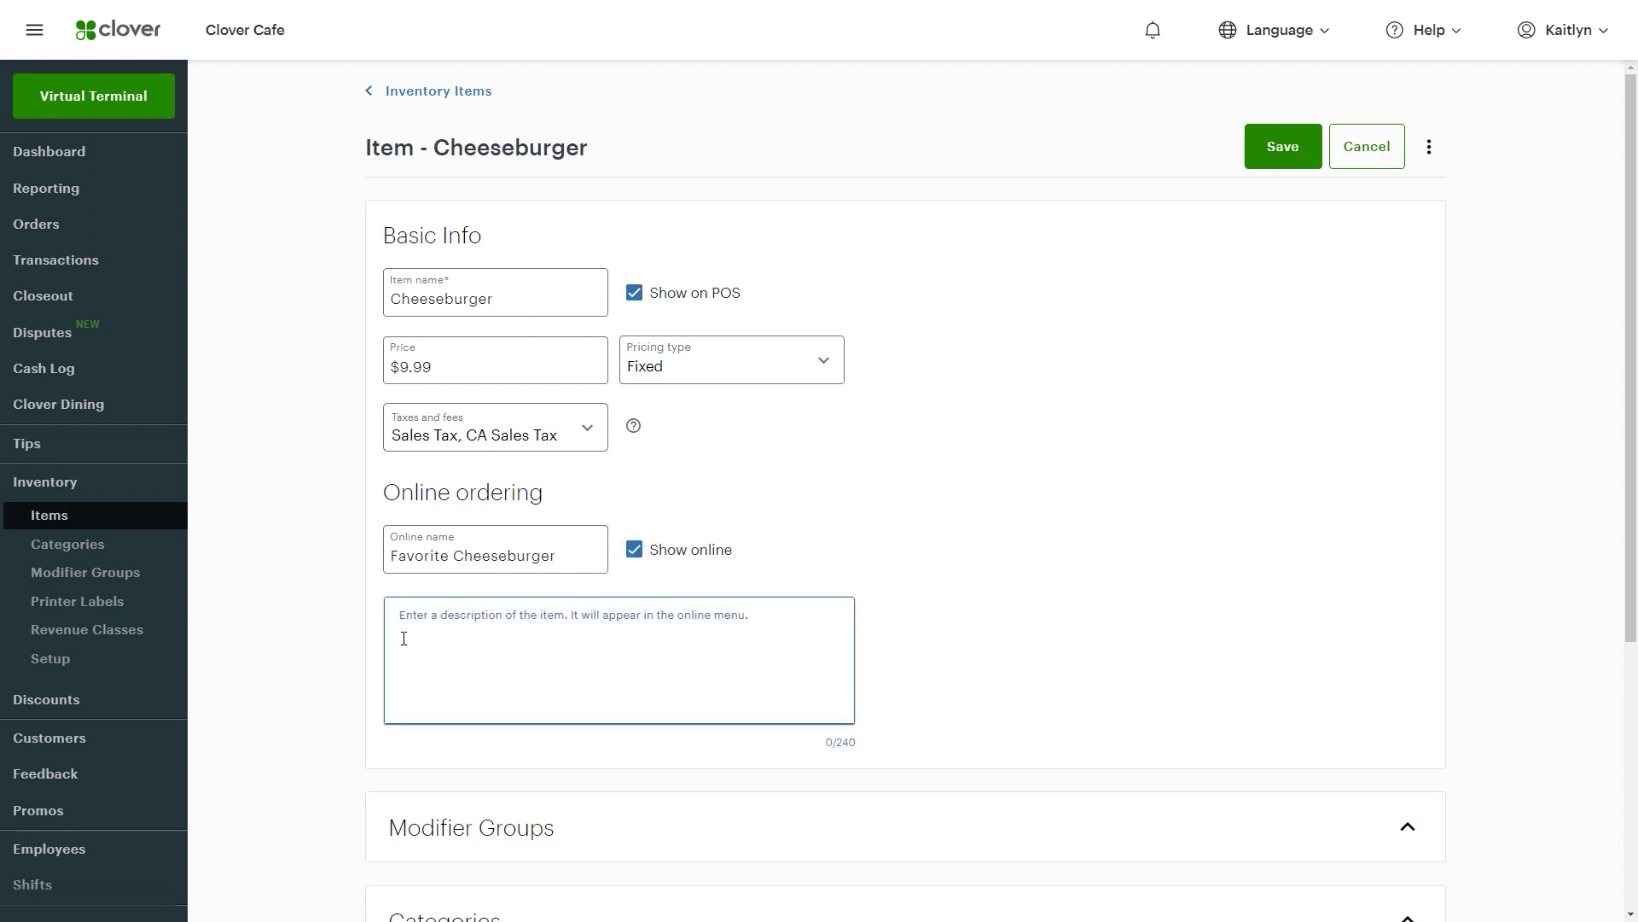
pyautogui.write('This delectable cheeseburger is a best seller and all-time favorite. Fries included.')
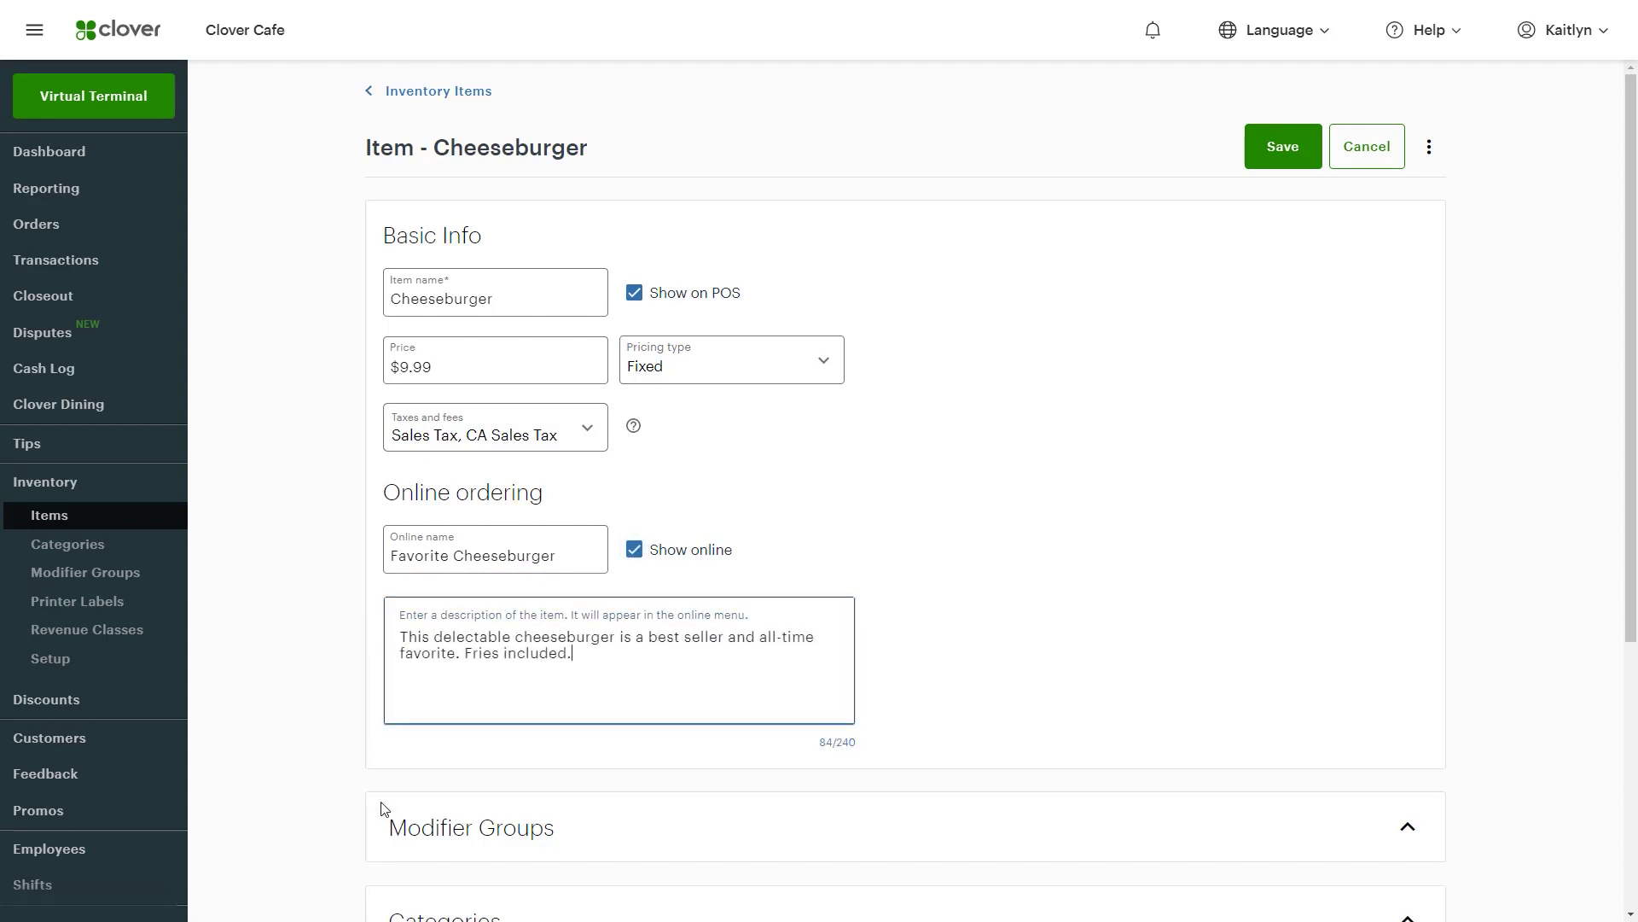
pyautogui.click(425, 832)
# - Create the 'Burger add-ons' modifier group and check it for the Cheeseburger
pyautogui.scroll(-5, 426, 834)
pyautogui.scroll(-3, 429, 836)
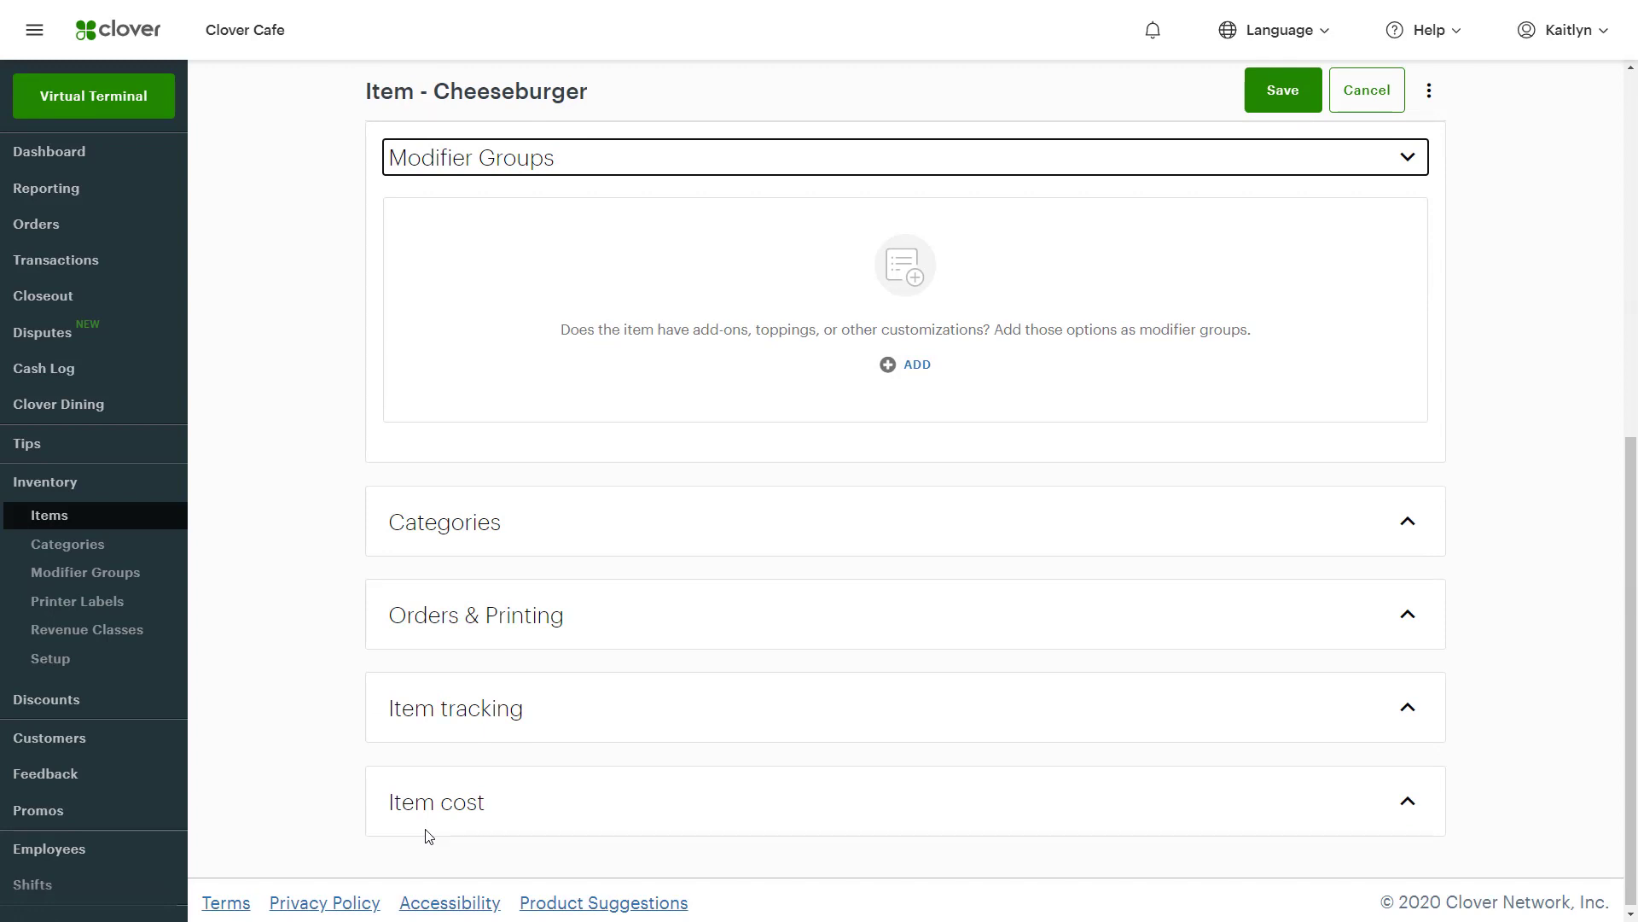
pyautogui.click(887, 364)
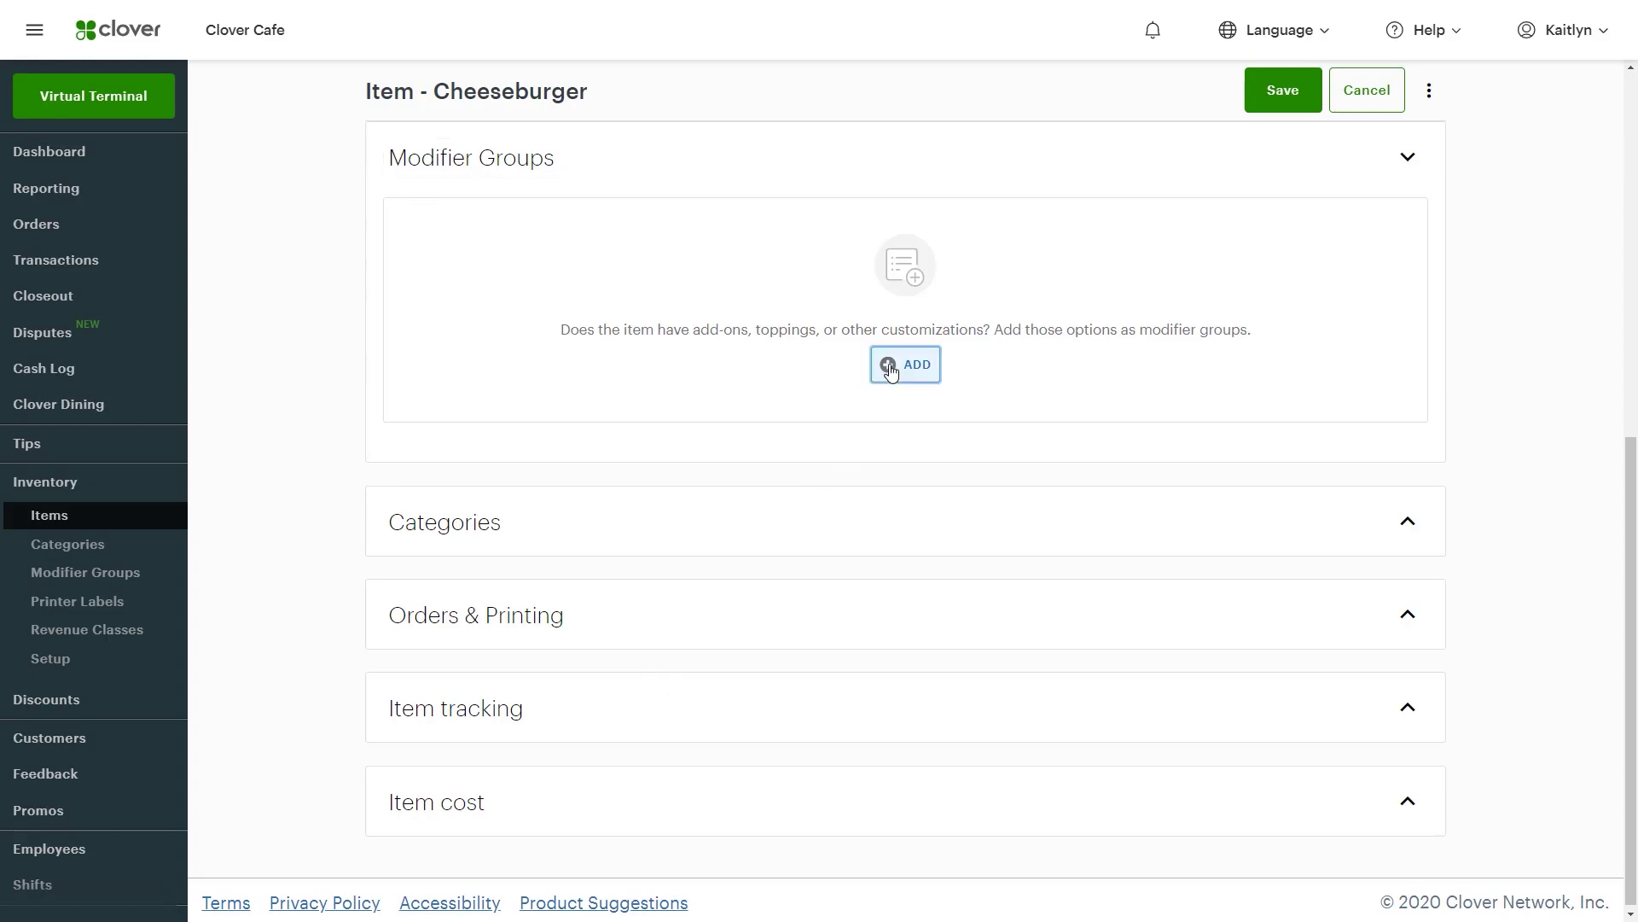
pyautogui.write('Burger add-ons')
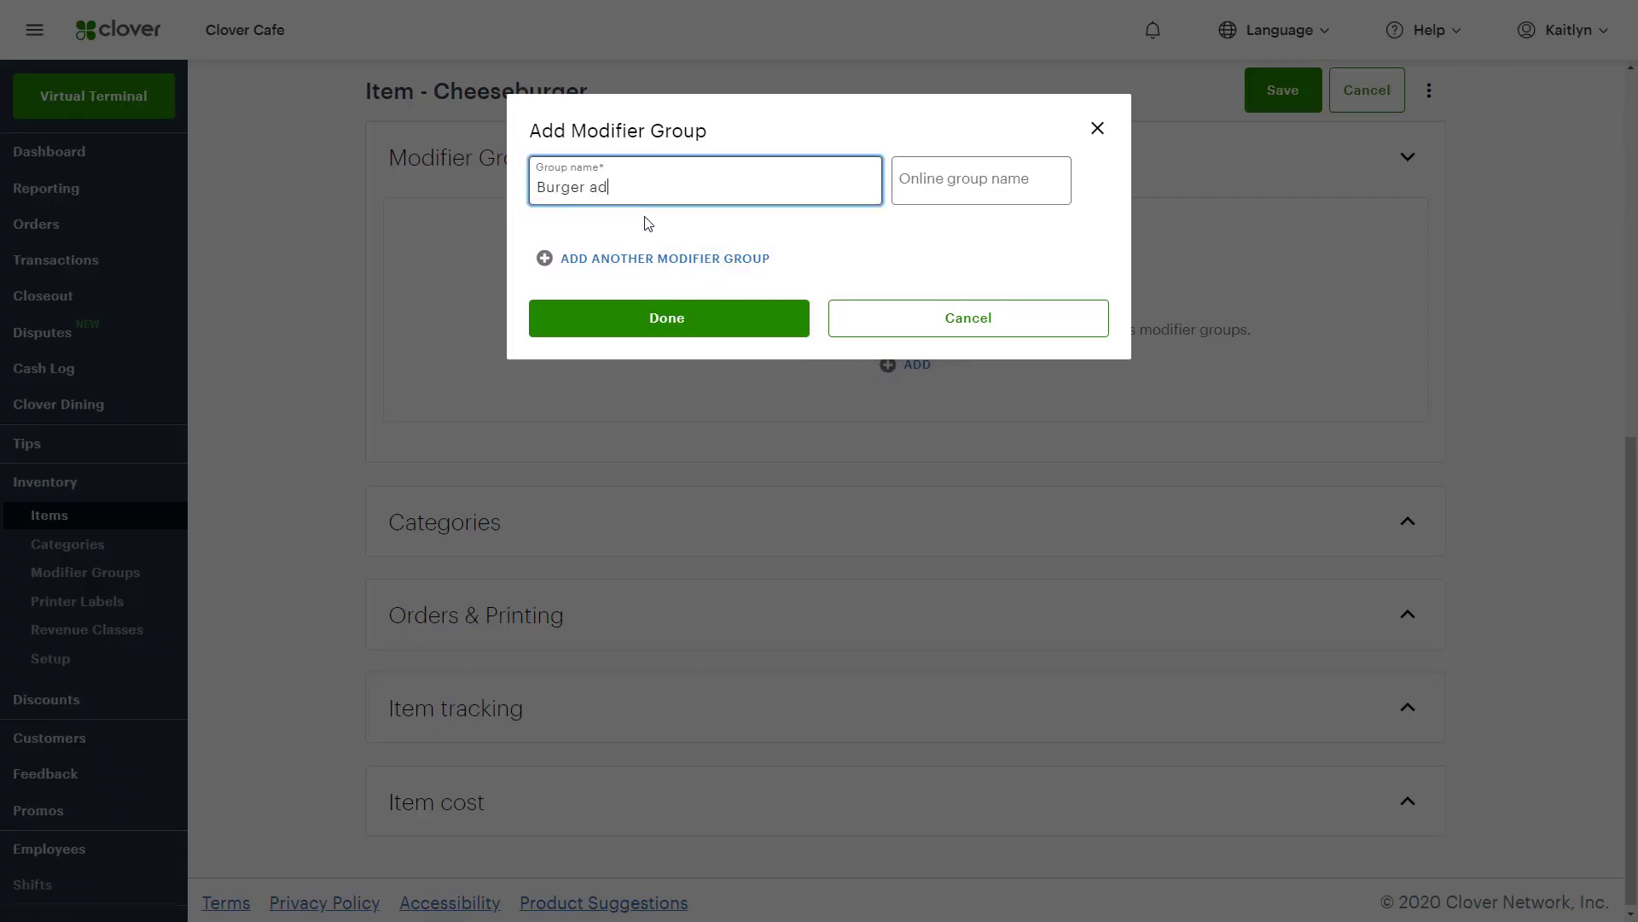
pyautogui.click(908, 184)
pyautogui.write('Burger add-ons')
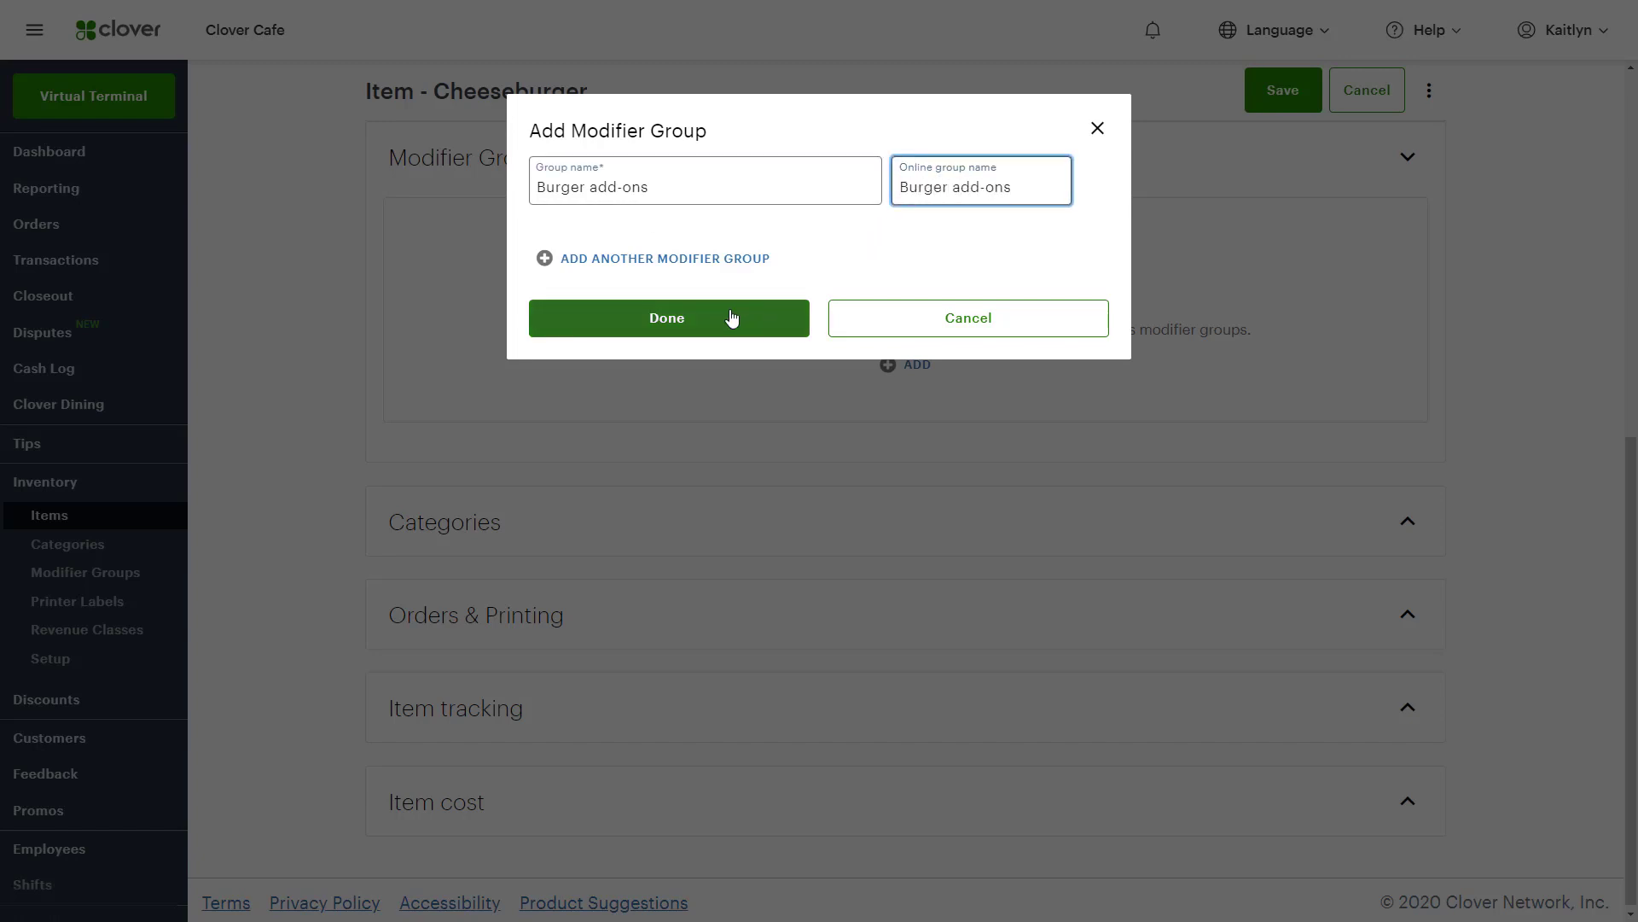
pyautogui.click(710, 320)
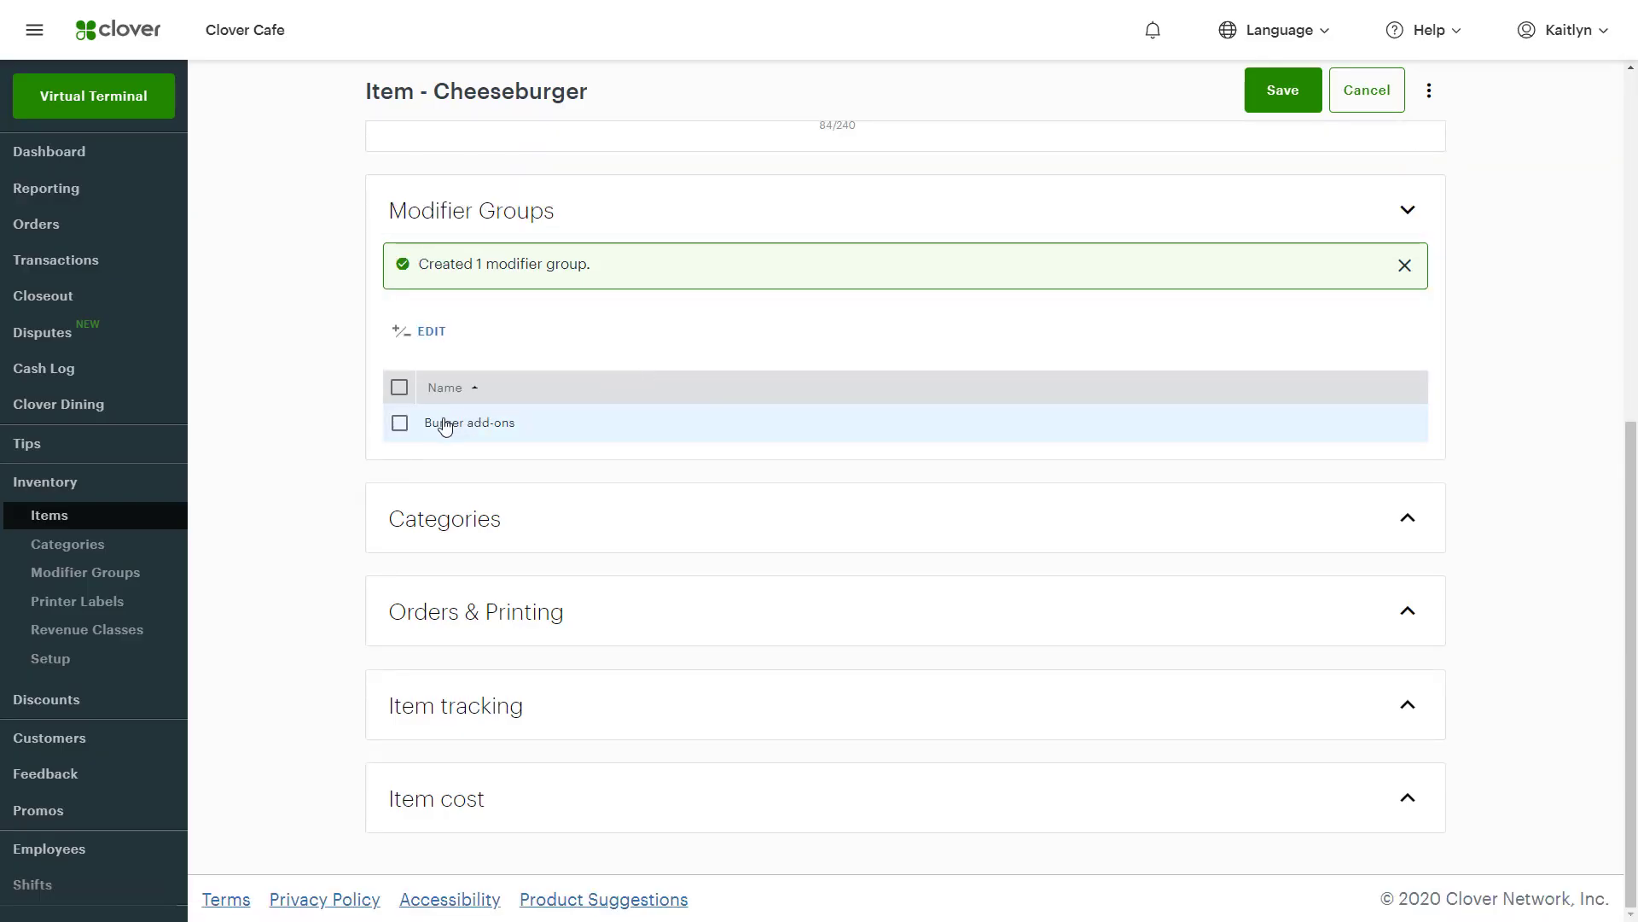
pyautogui.click(399, 424)
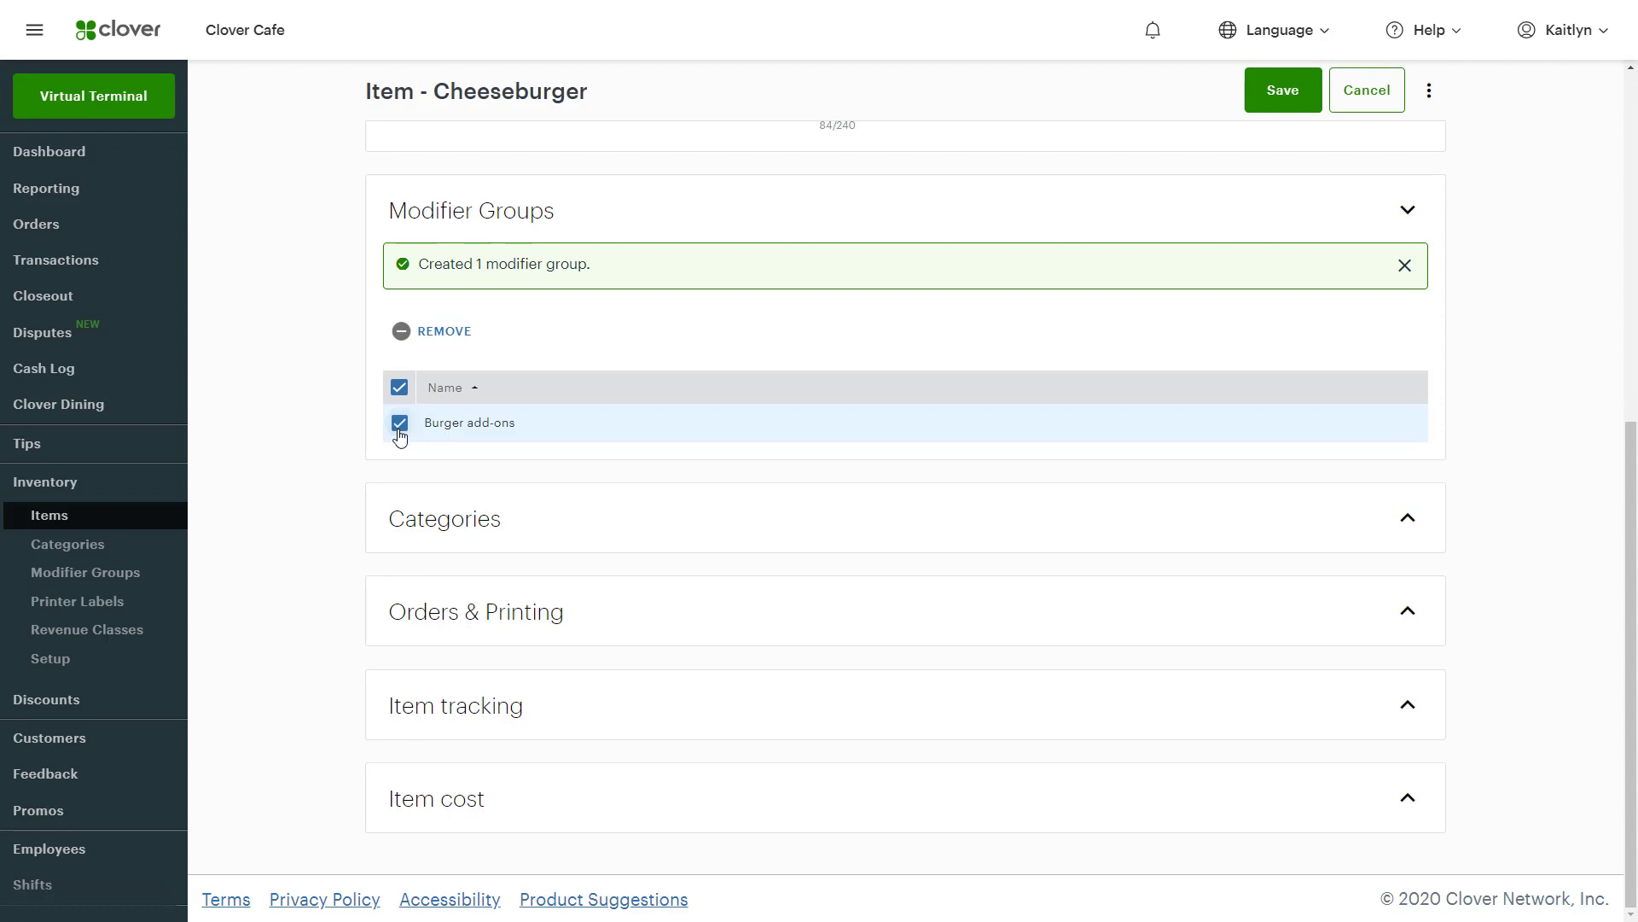
# - Create a Burgers category, assign the Cheeseburger to it, and save
pyautogui.click(409, 519)
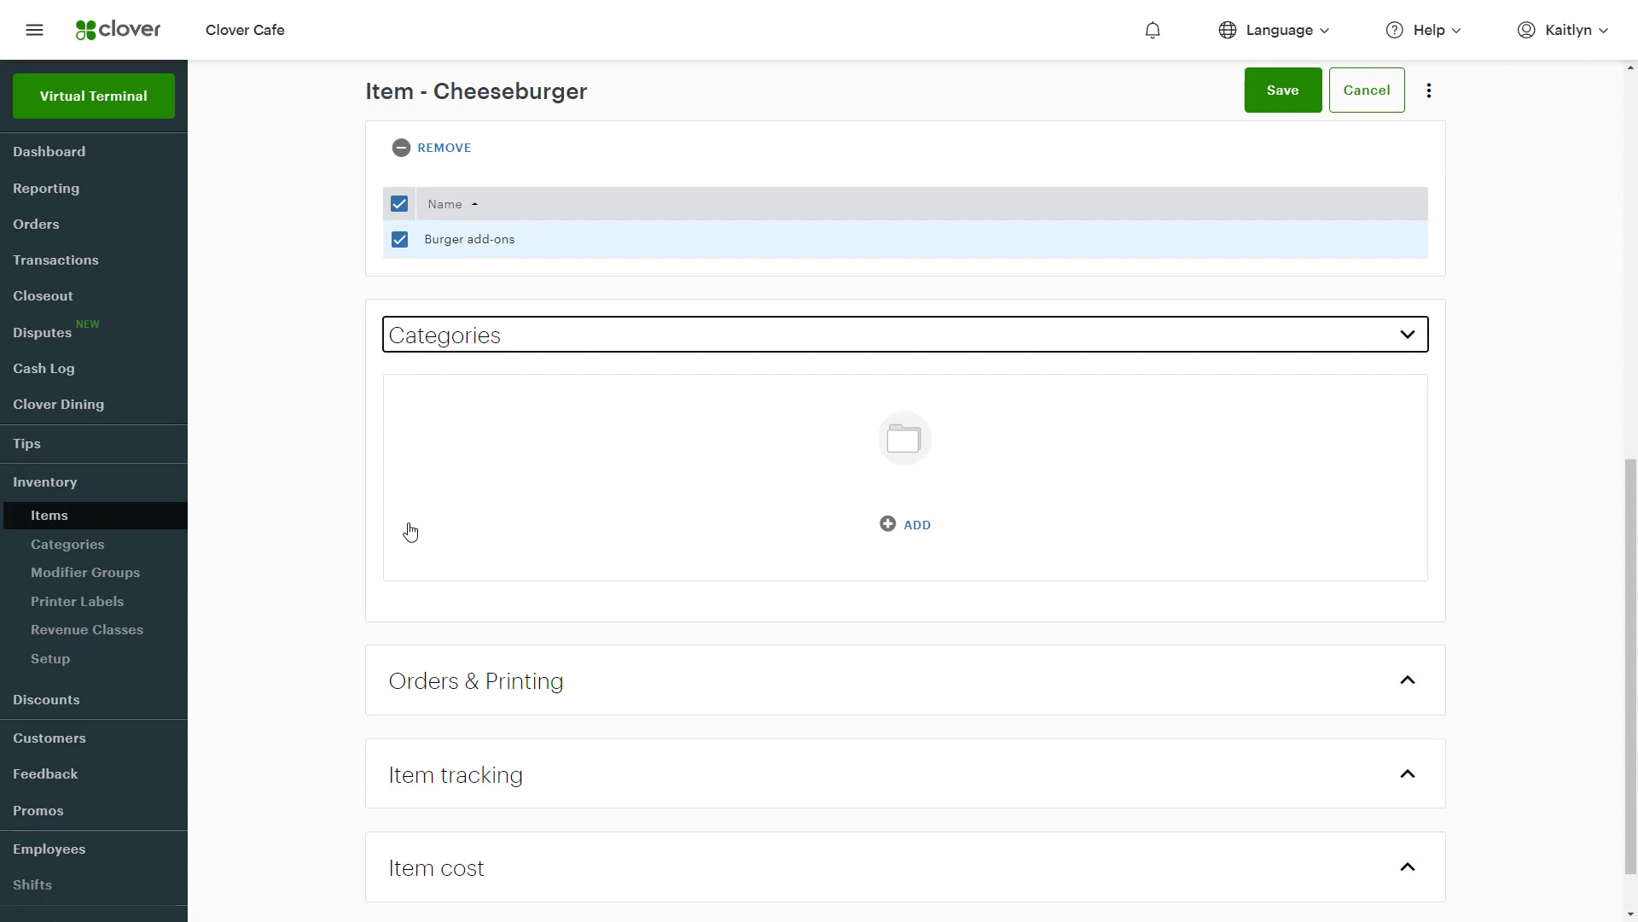
pyautogui.scroll(-1, 410, 530)
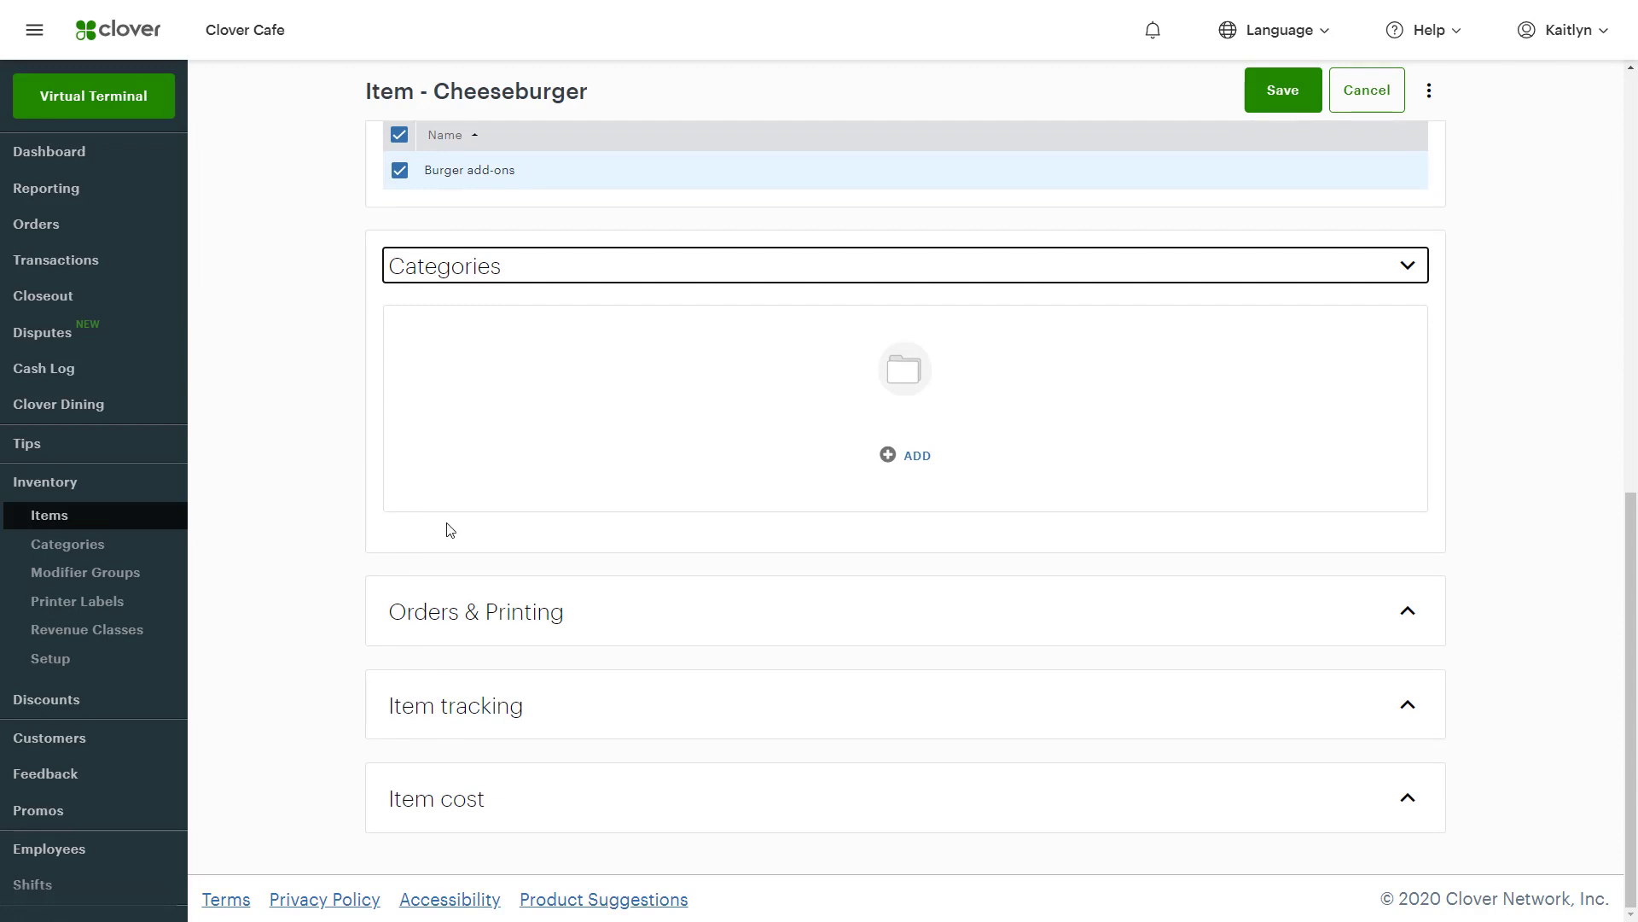
pyautogui.click(900, 458)
pyautogui.write('B')
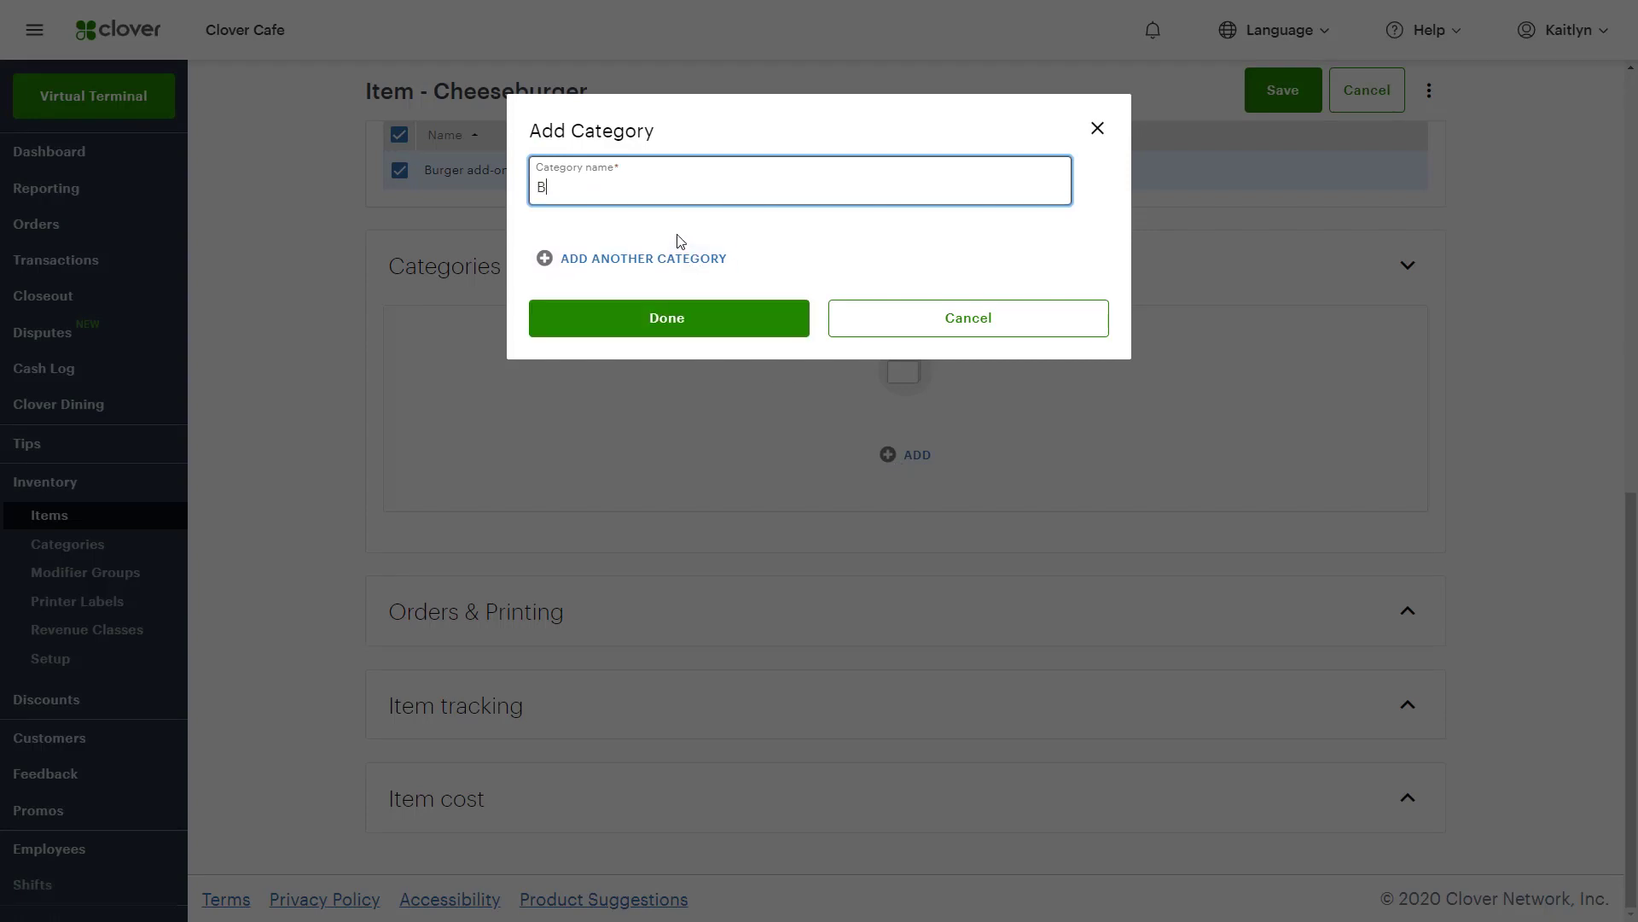
pyautogui.write('urgers')
pyautogui.click(611, 317)
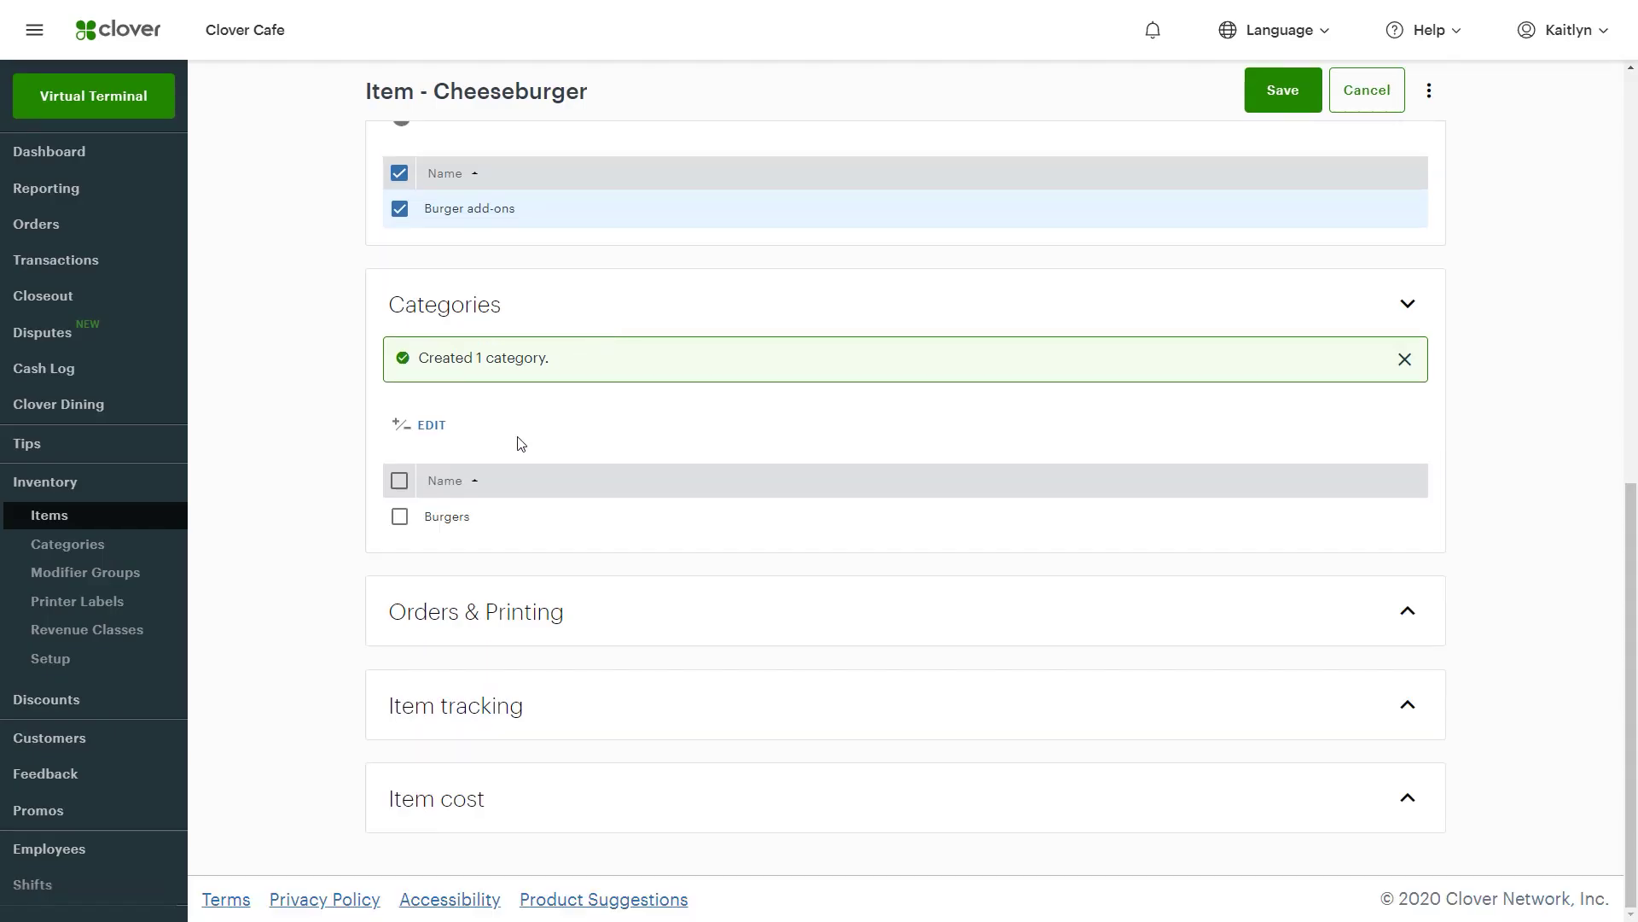
pyautogui.click(400, 518)
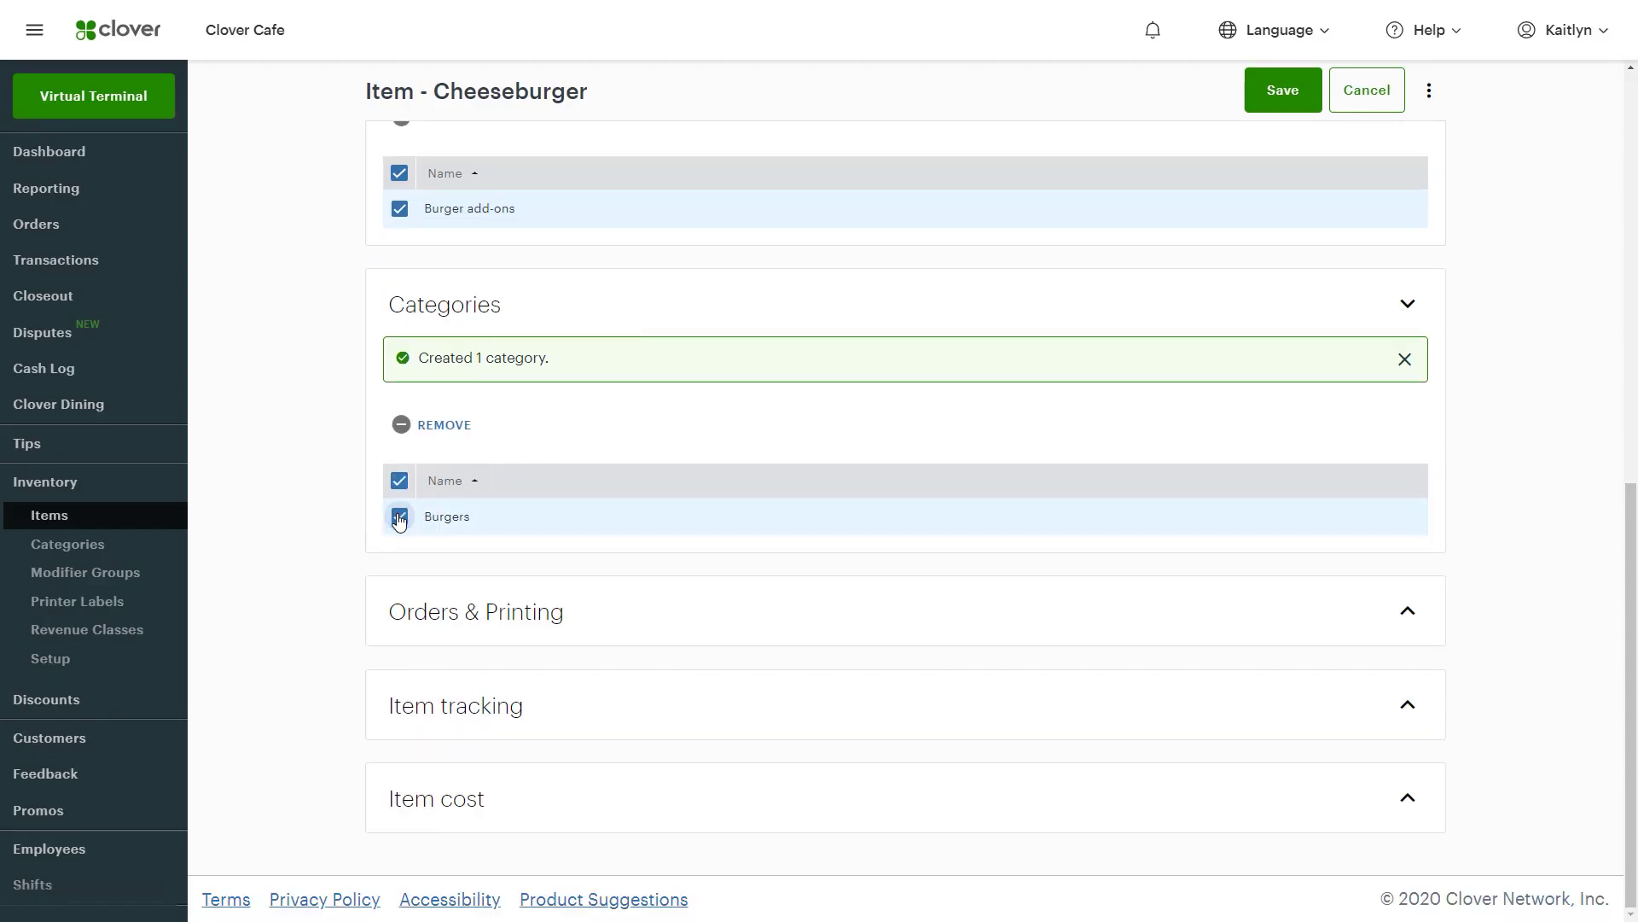
pyautogui.click(1280, 98)
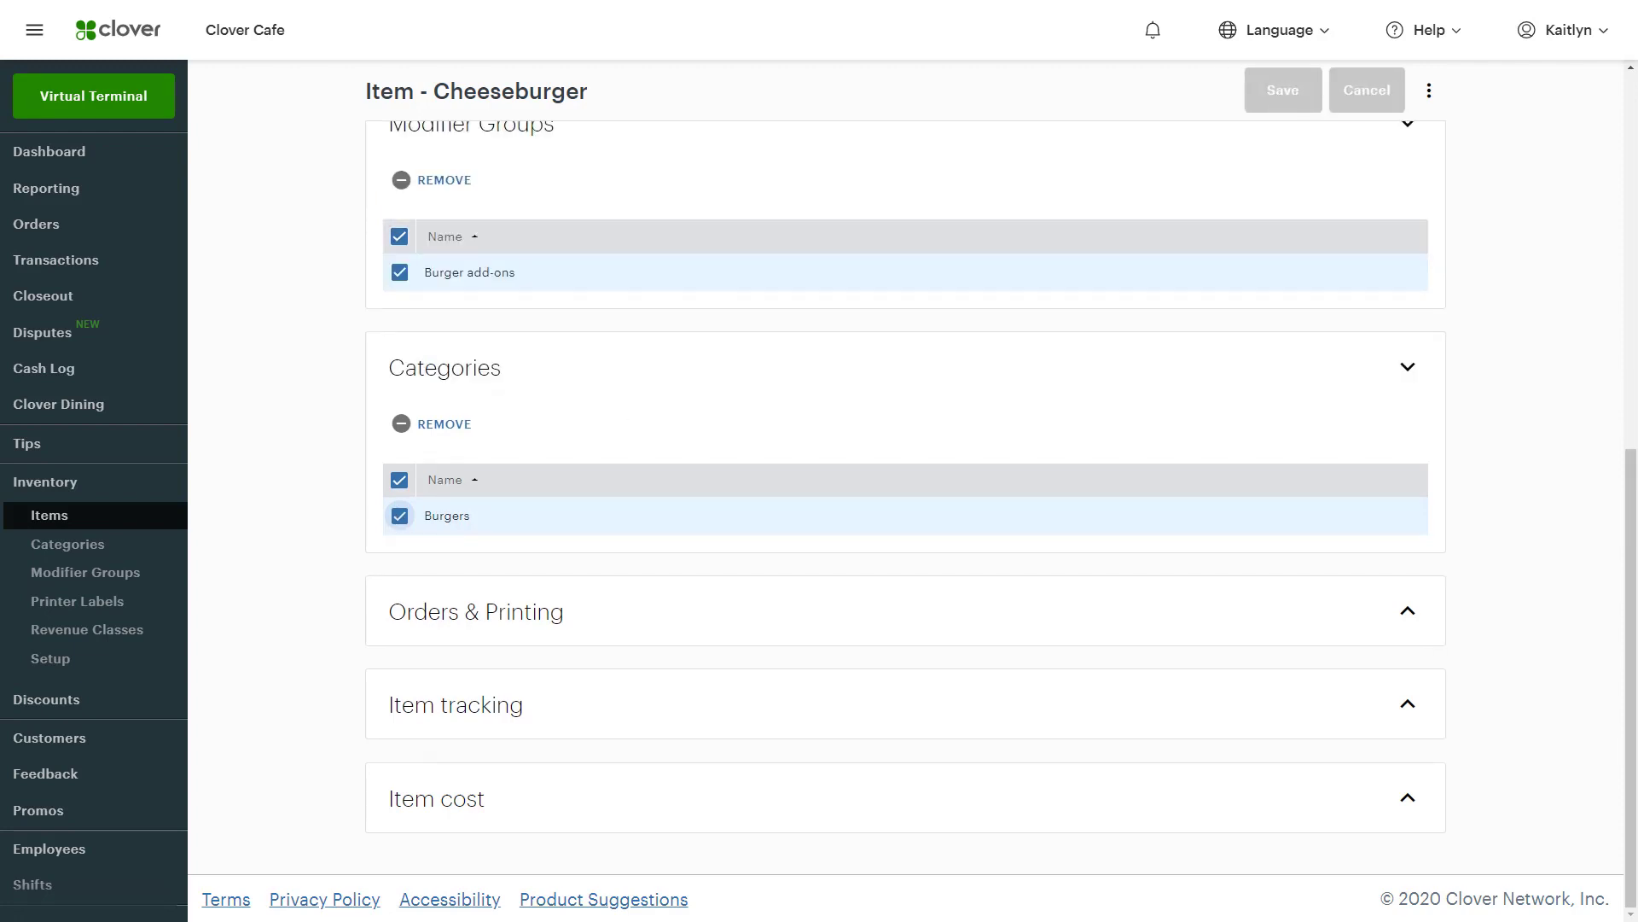
# - Give the Cheeseburger the Kitchen printer label and save it
pyautogui.click(413, 612)
pyautogui.scroll(-2, 505, 629)
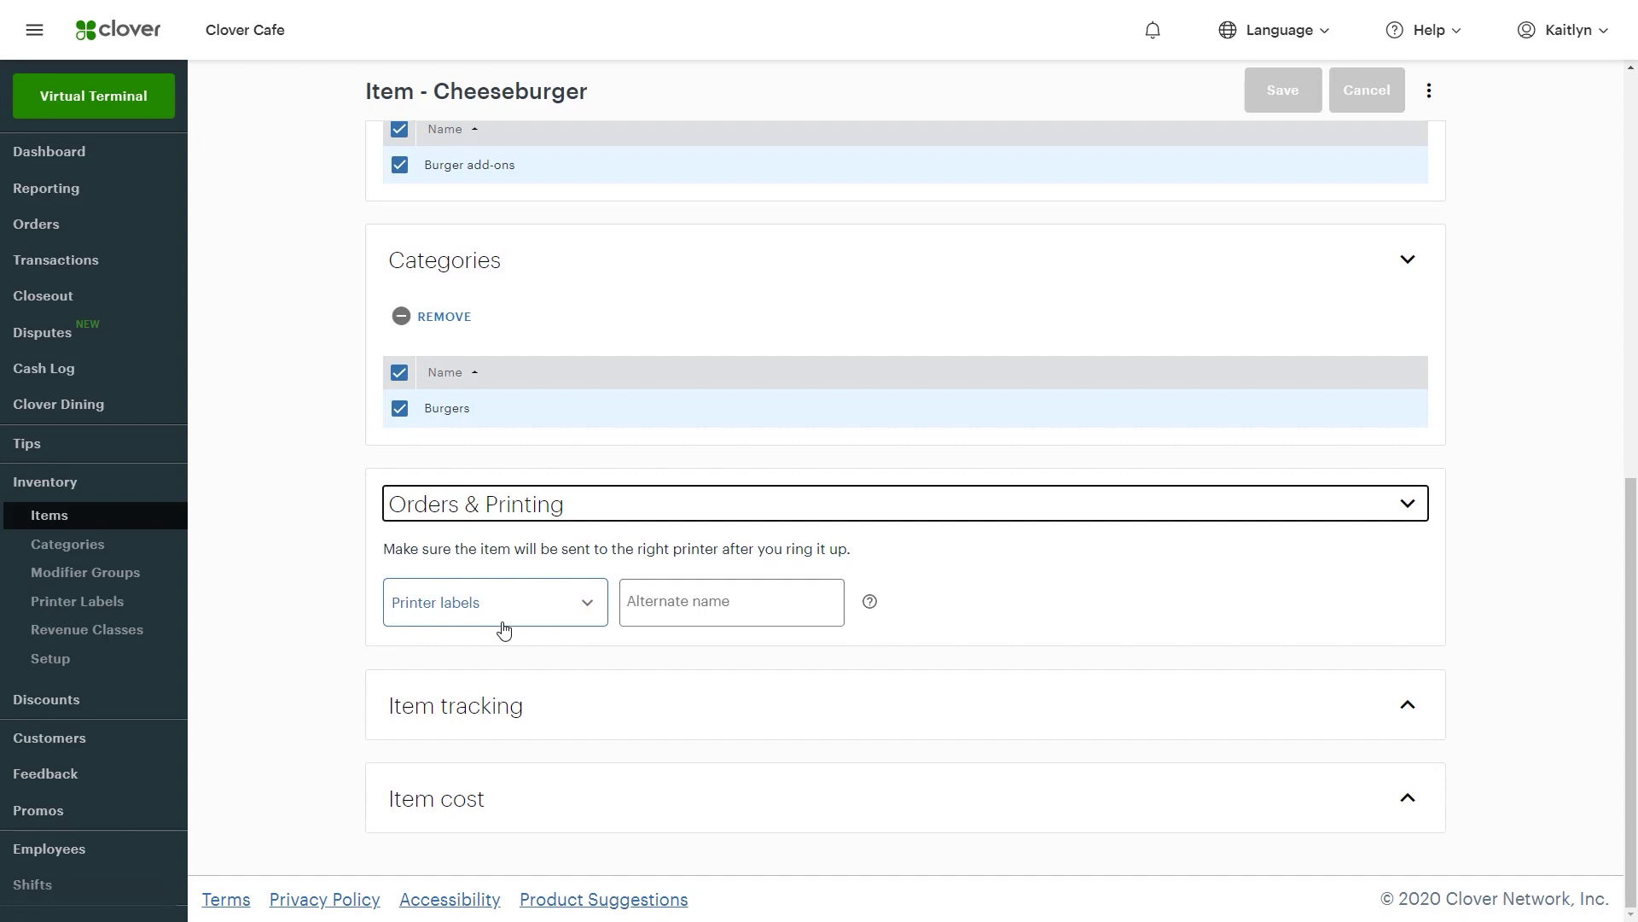
pyautogui.click(534, 612)
pyautogui.click(398, 648)
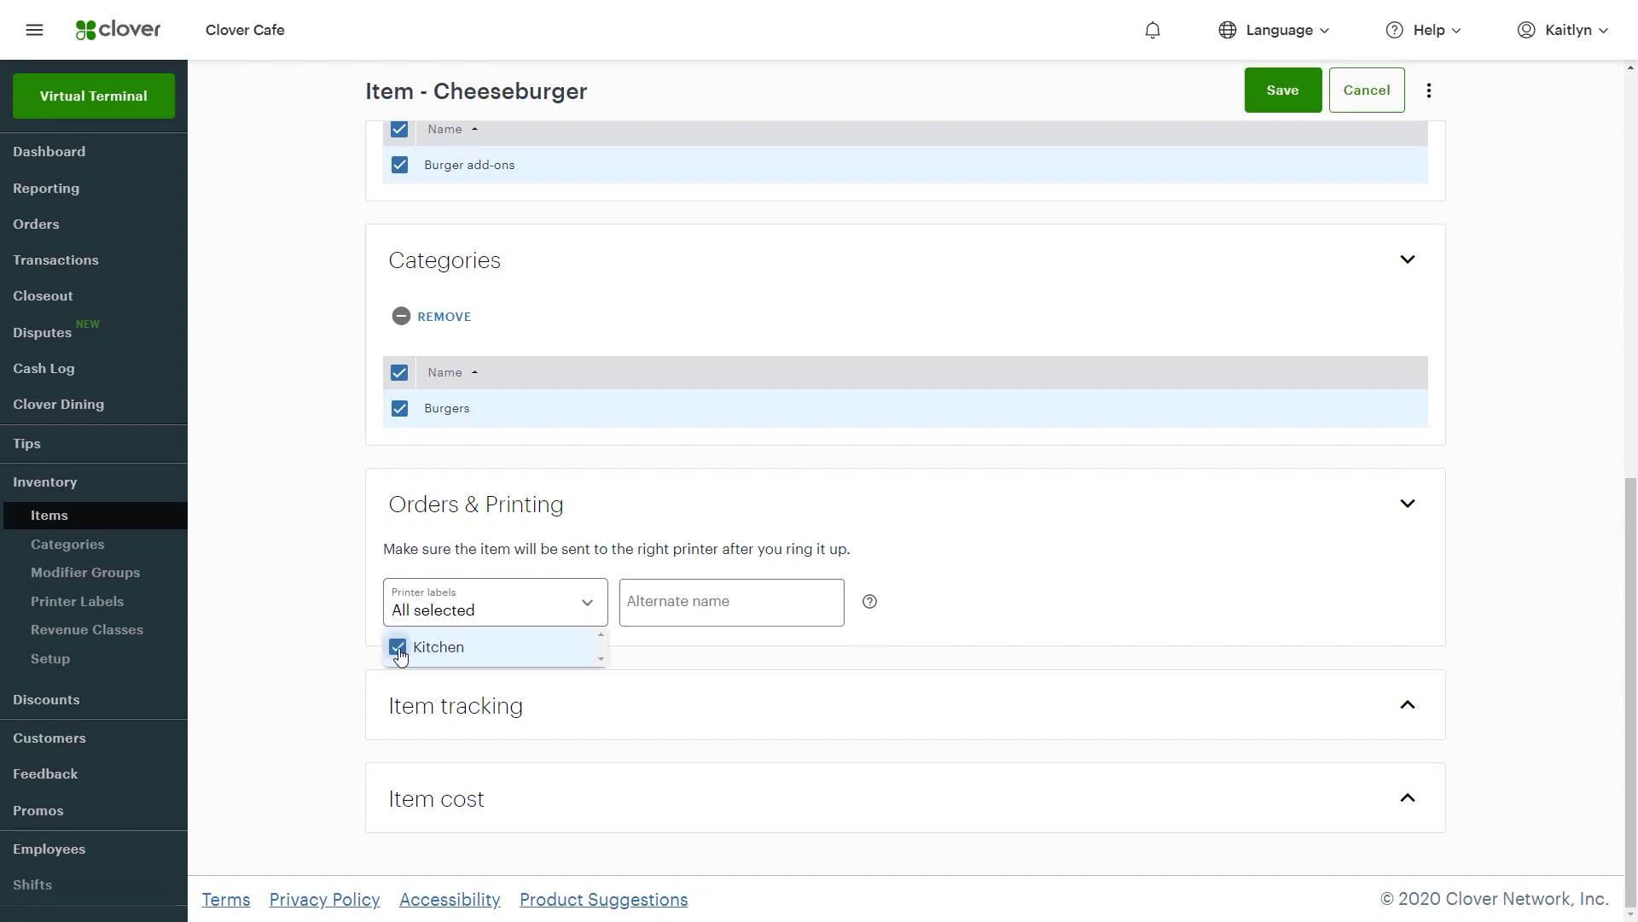
pyautogui.click(370, 696)
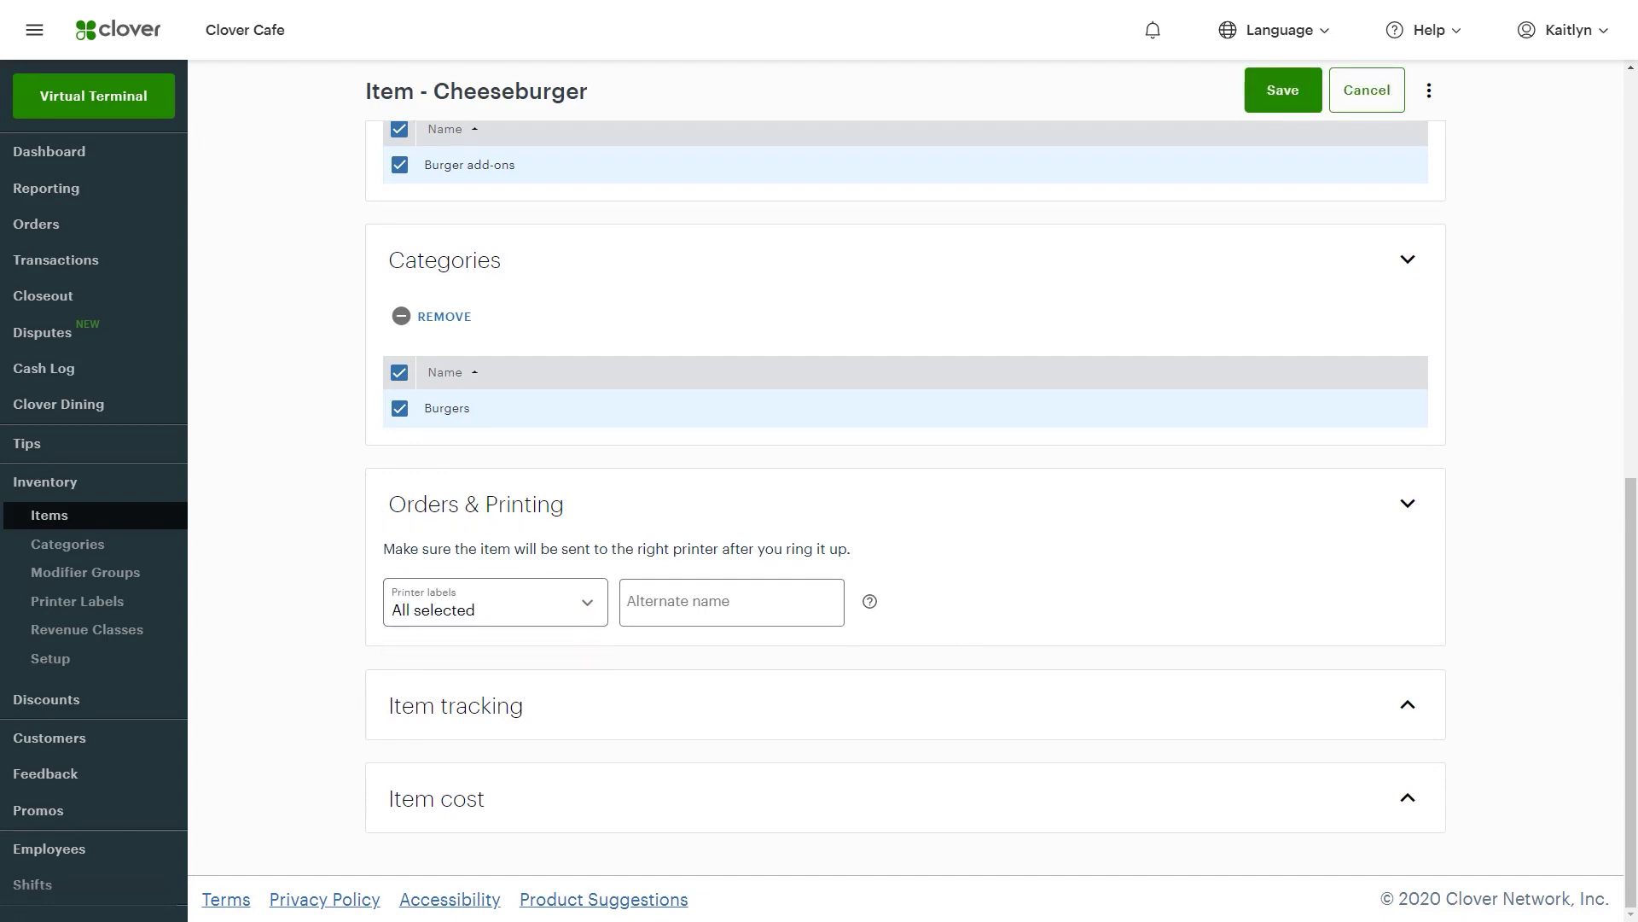
pyautogui.click(1280, 99)
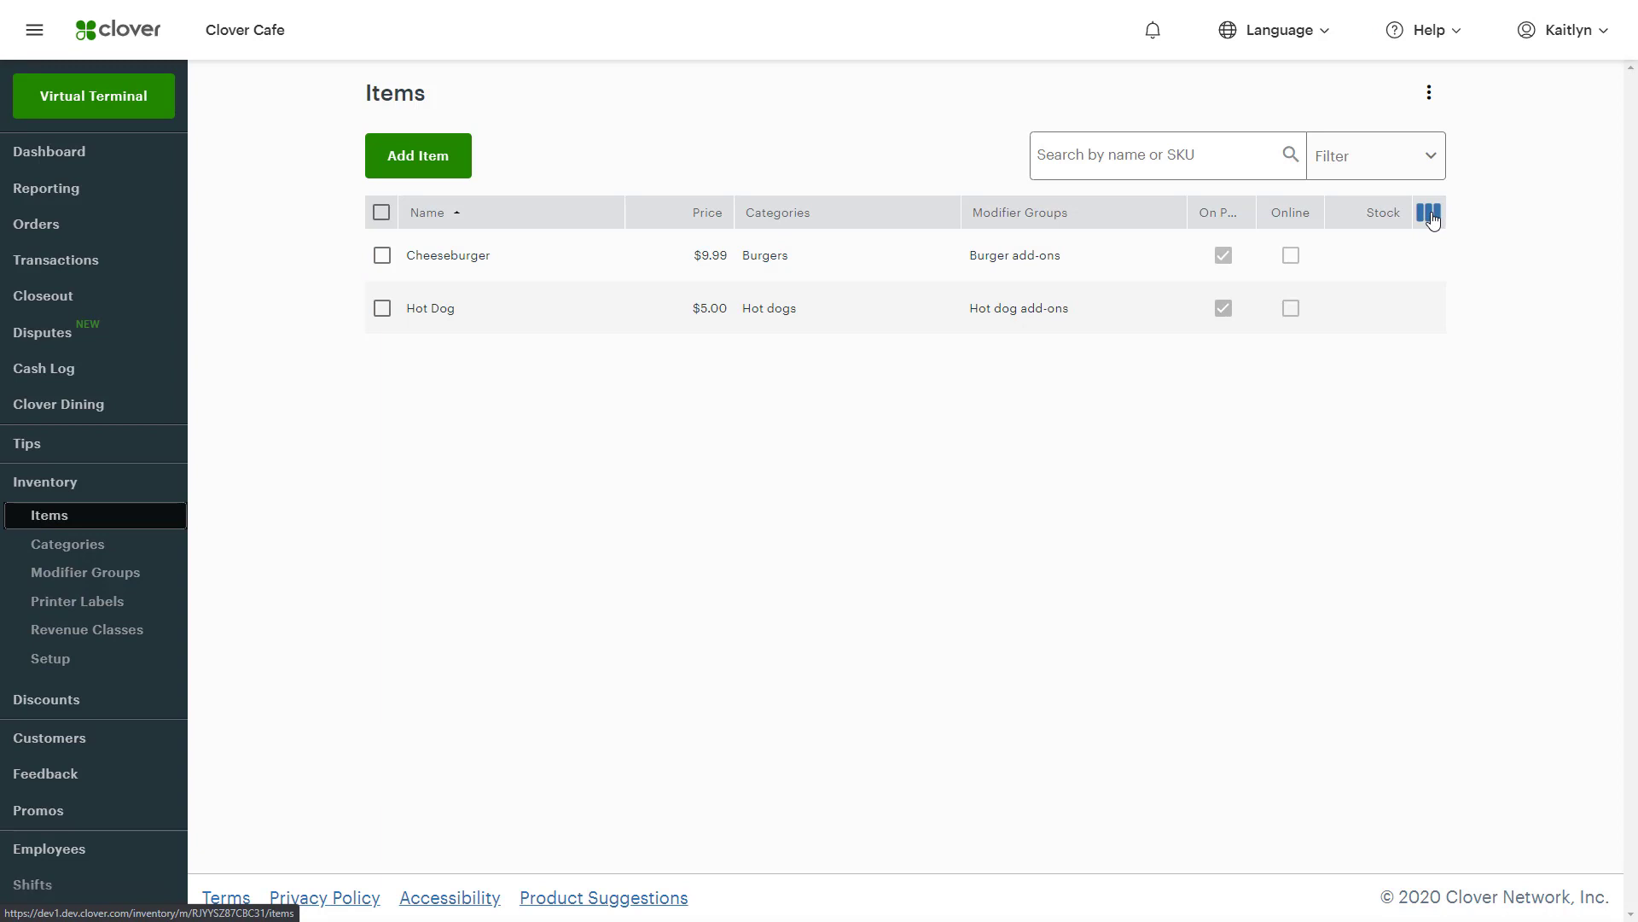
# - Add the Online name column to the items table
pyautogui.click(1431, 218)
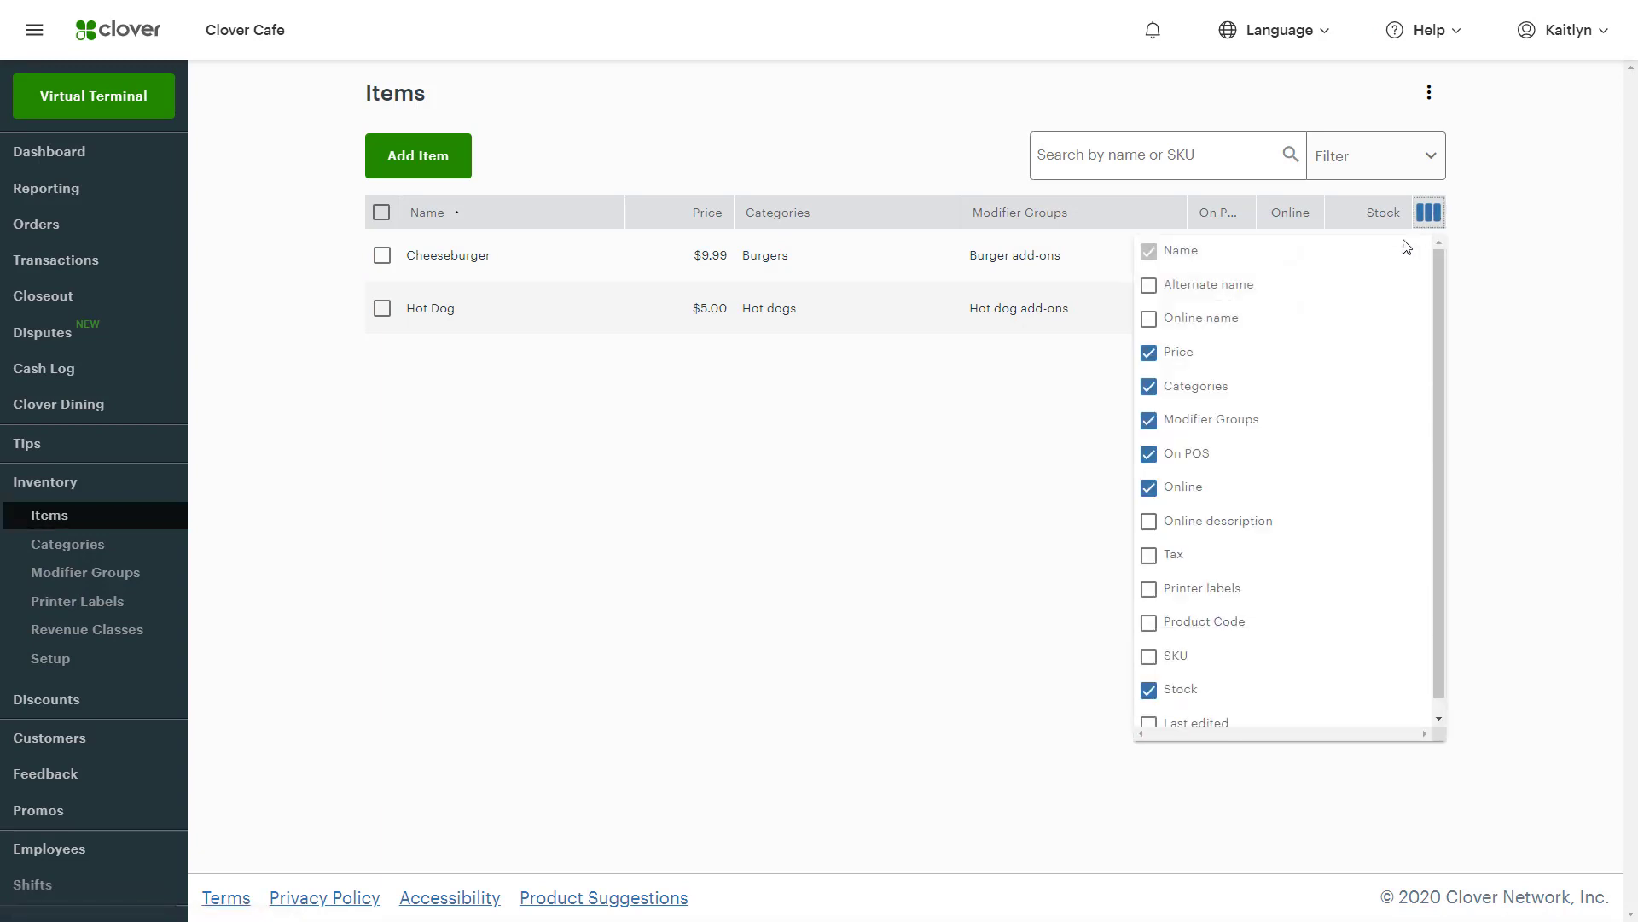
pyautogui.click(1193, 329)
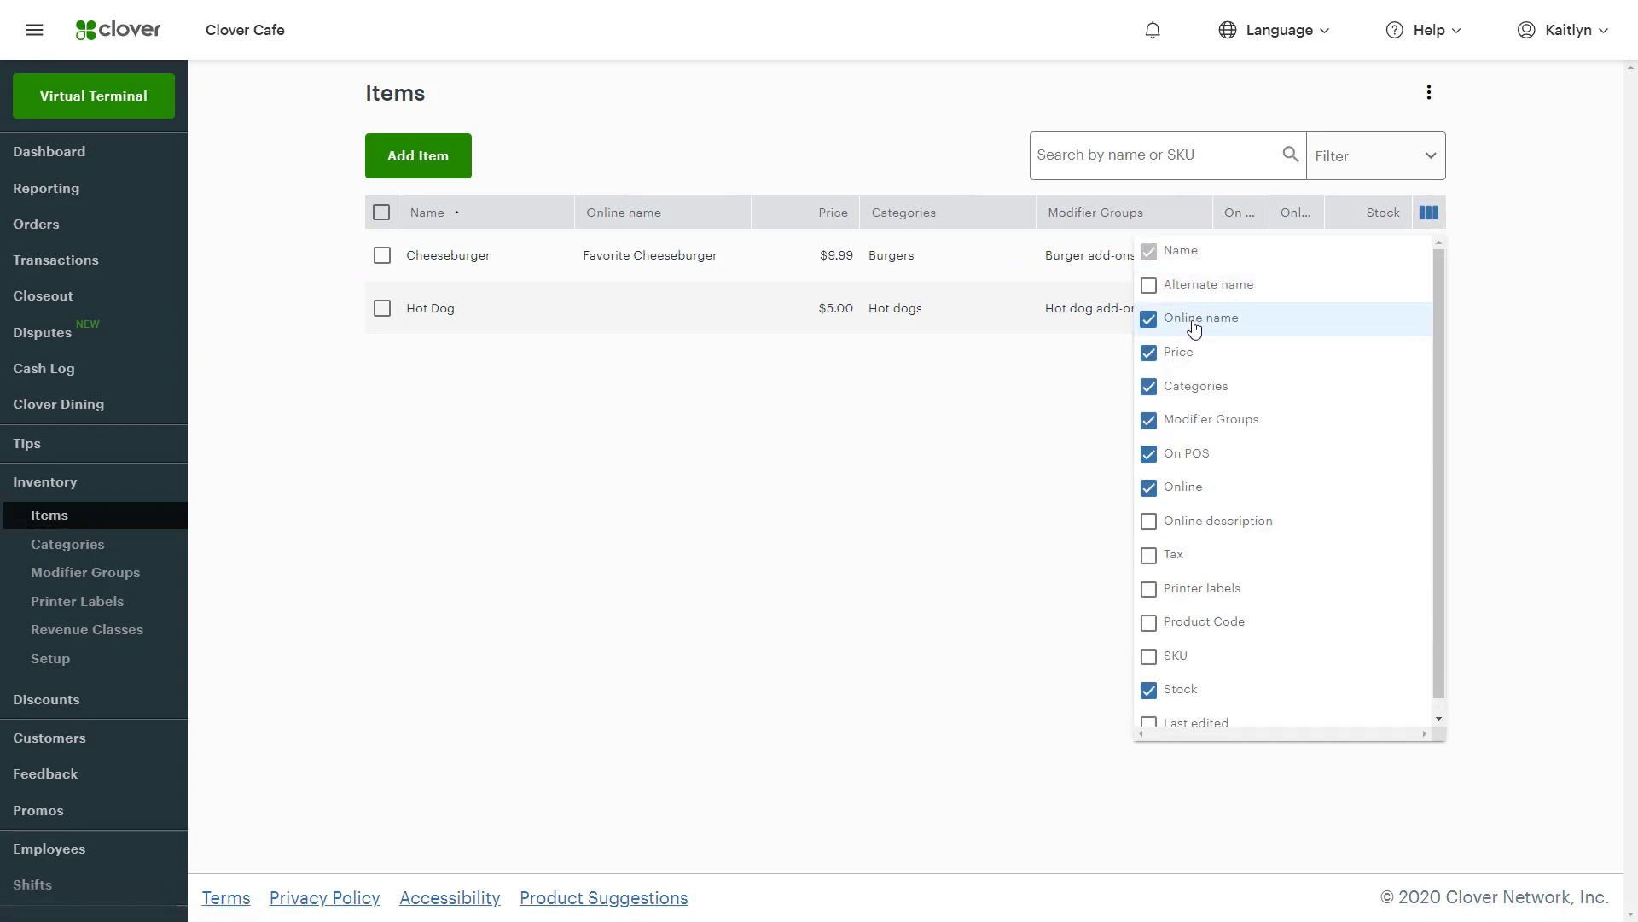
pyautogui.click(693, 391)
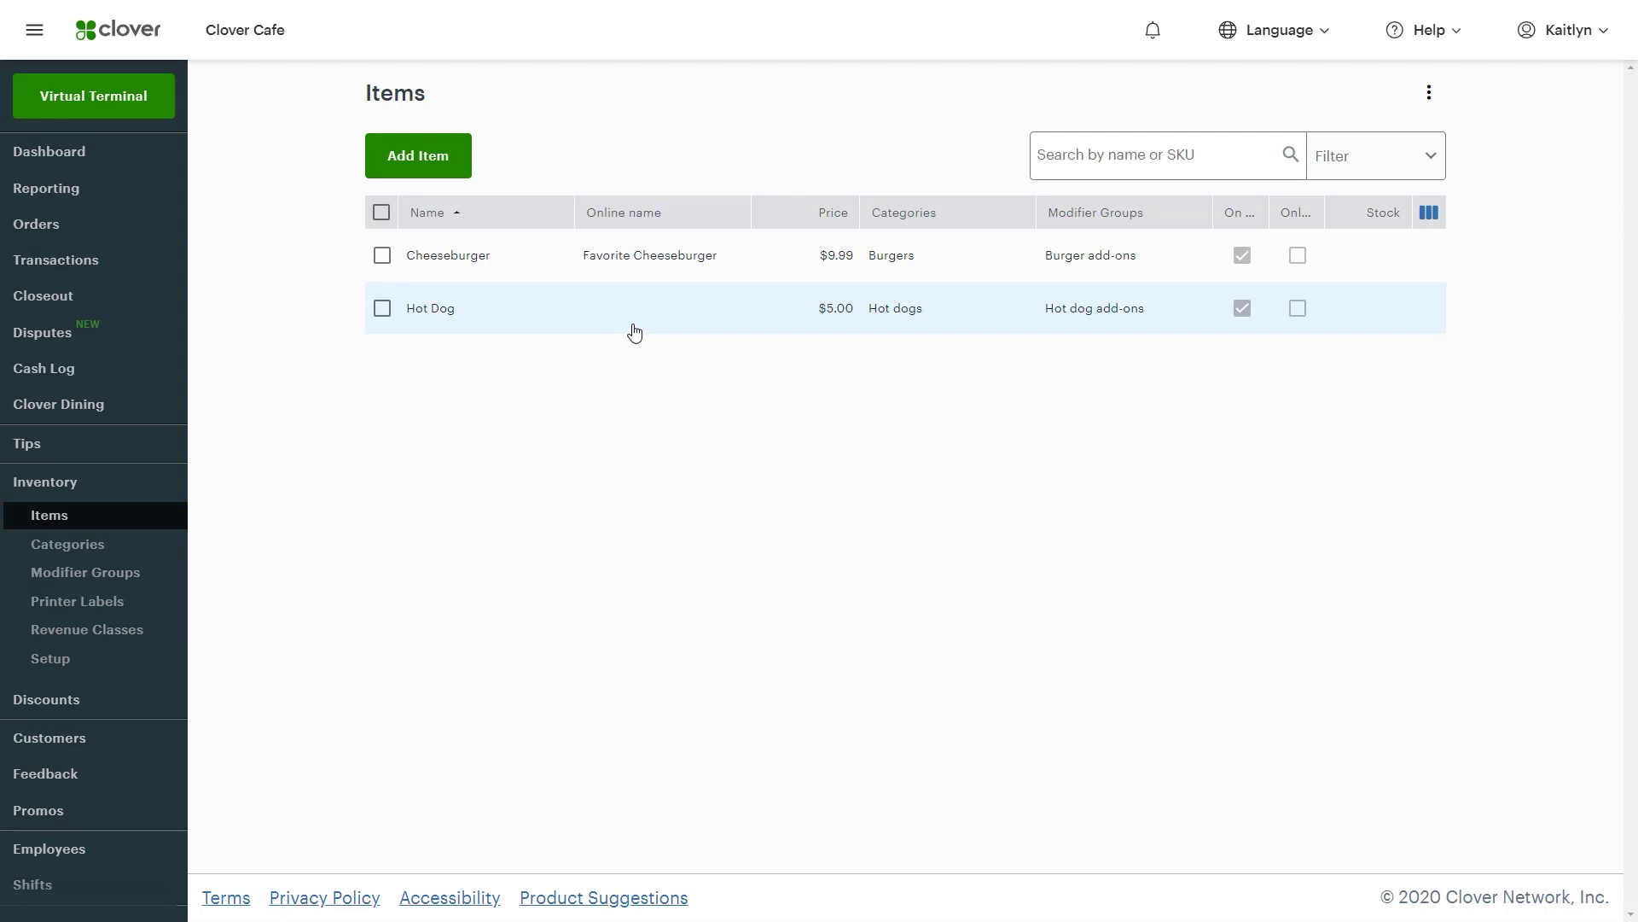
# - Quick-edit the Hot Dog's online name to 'Famous Hot Dog' and save
pyautogui.click(388, 313)
pyautogui.click(422, 159)
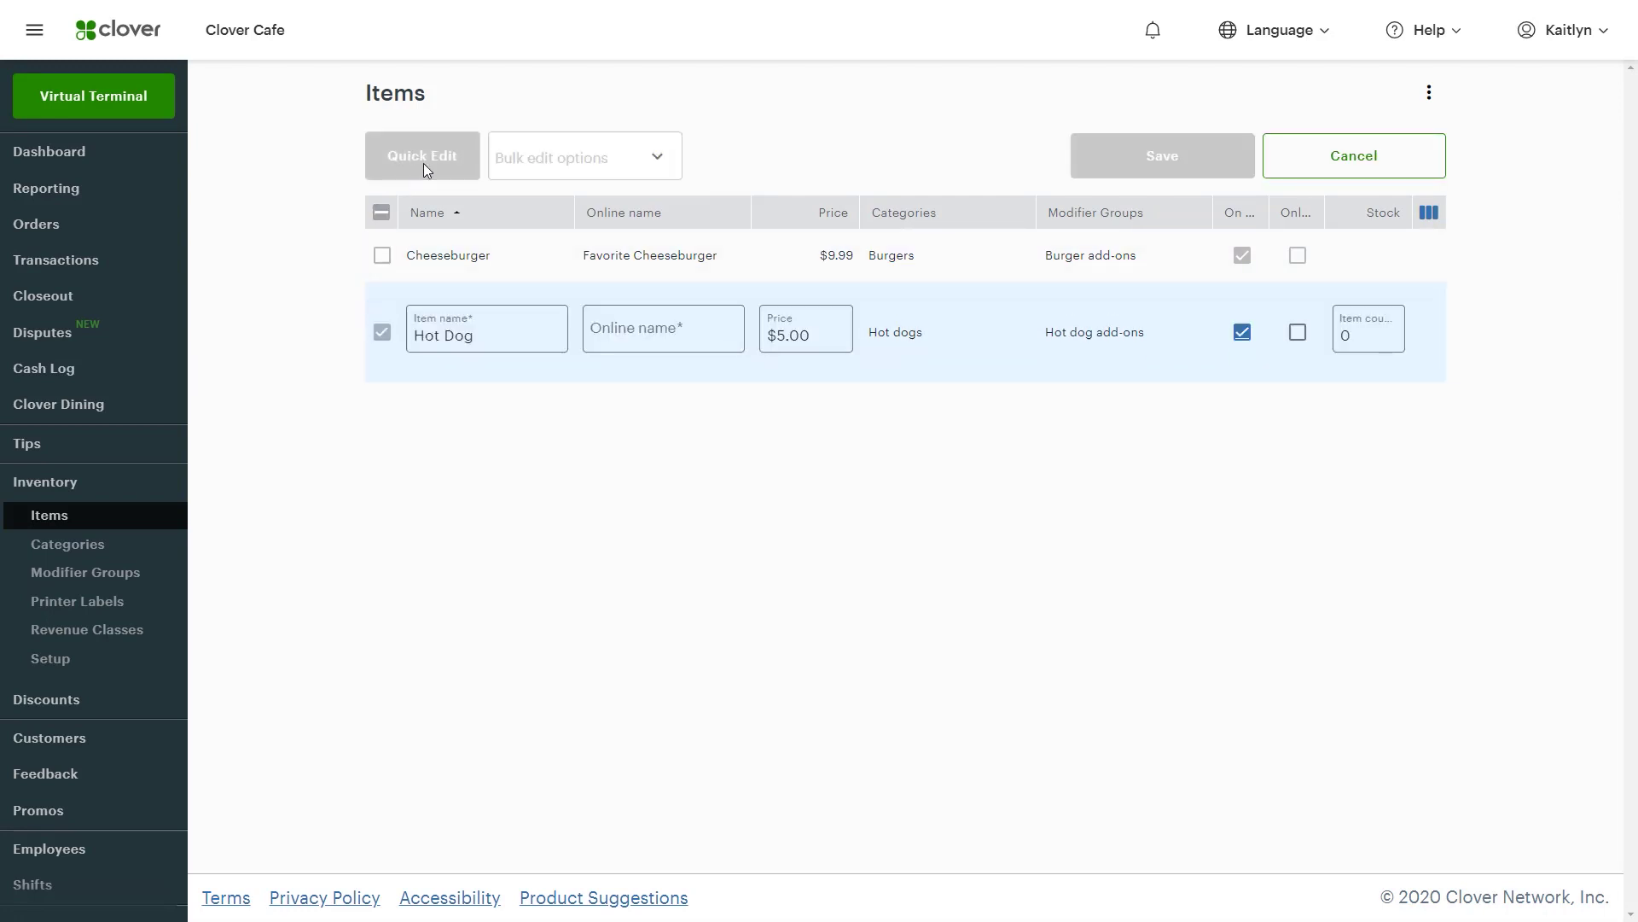
pyautogui.click(605, 325)
pyautogui.write('Famous ')
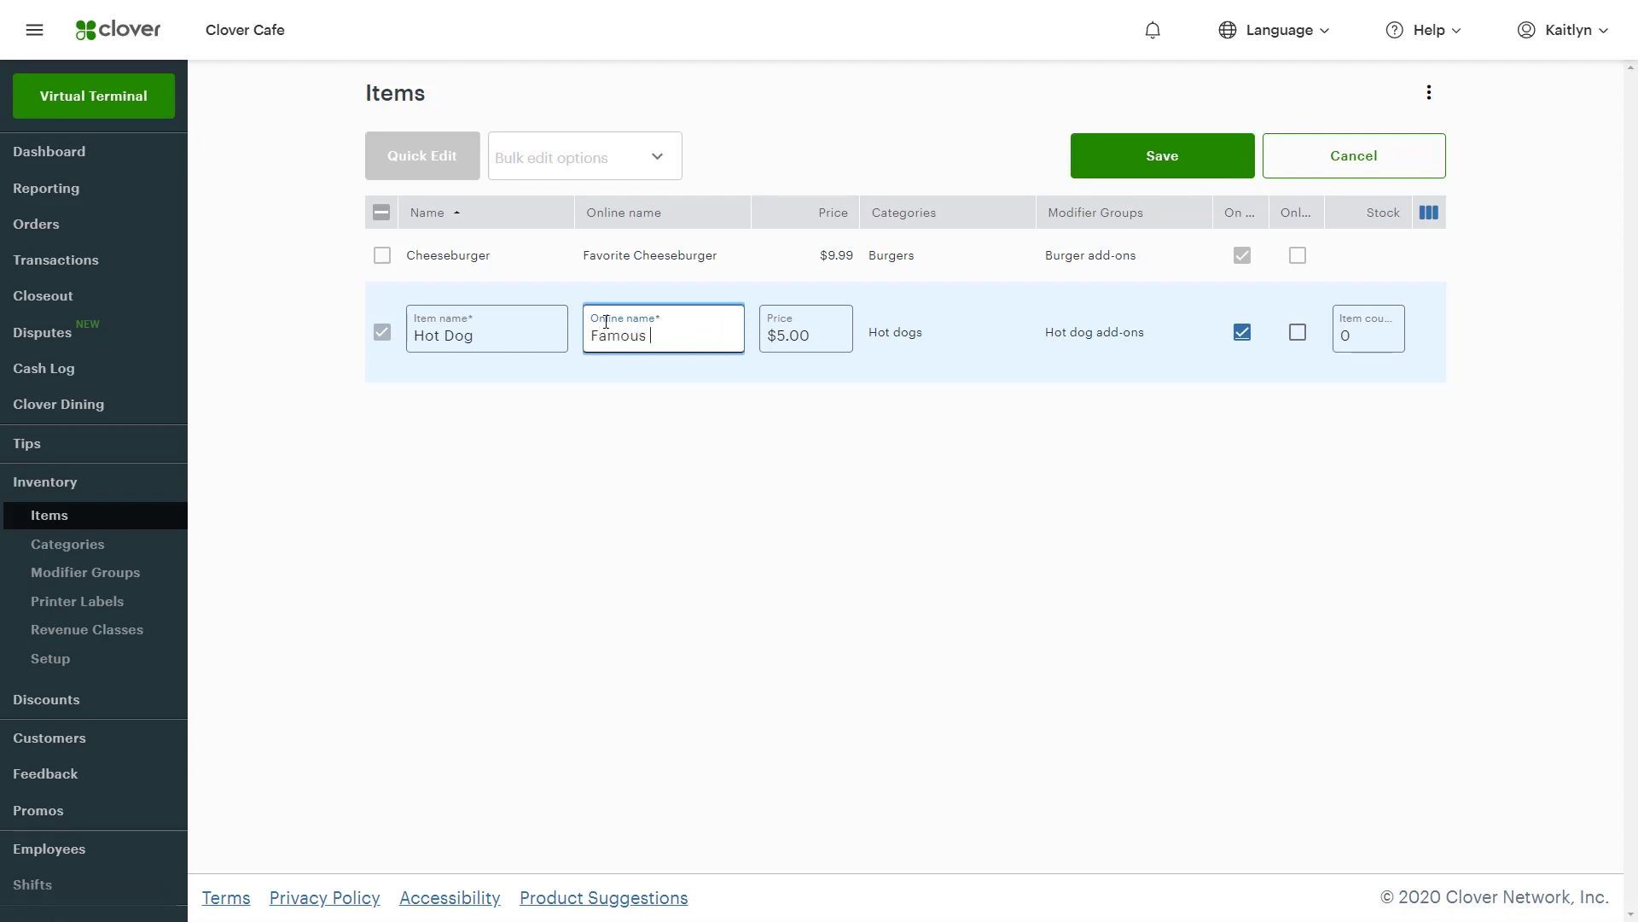
pyautogui.write('Hot Dog')
pyautogui.click(1087, 167)
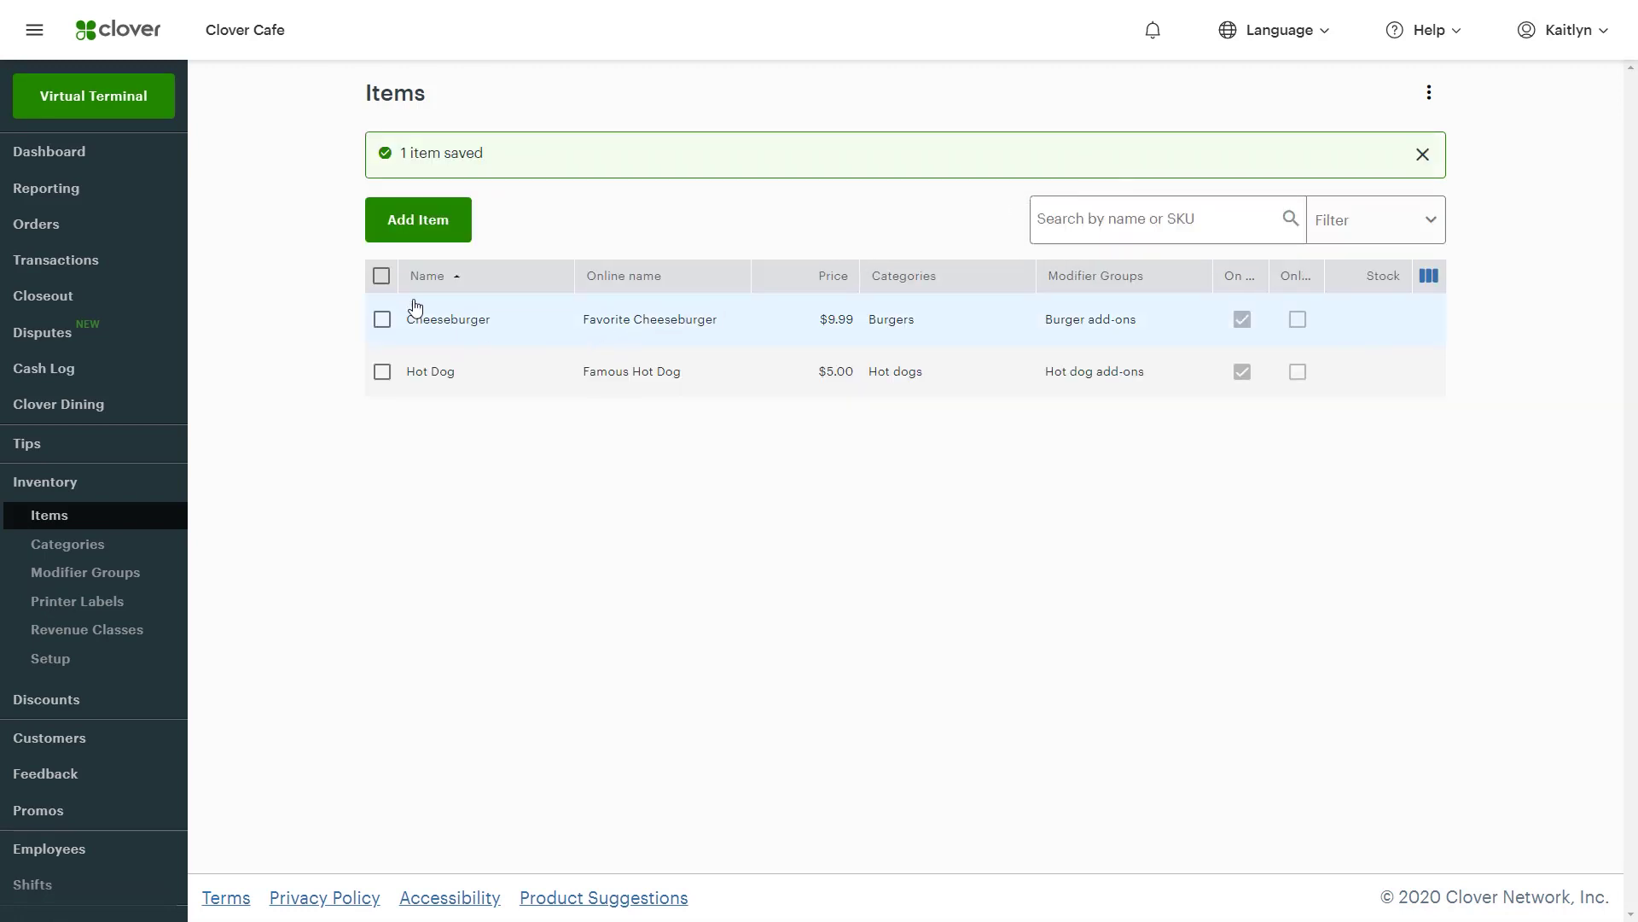
# - Bulk-edit availability of all items so Cheeseburger and Hot Dog are available Online
pyautogui.click(381, 276)
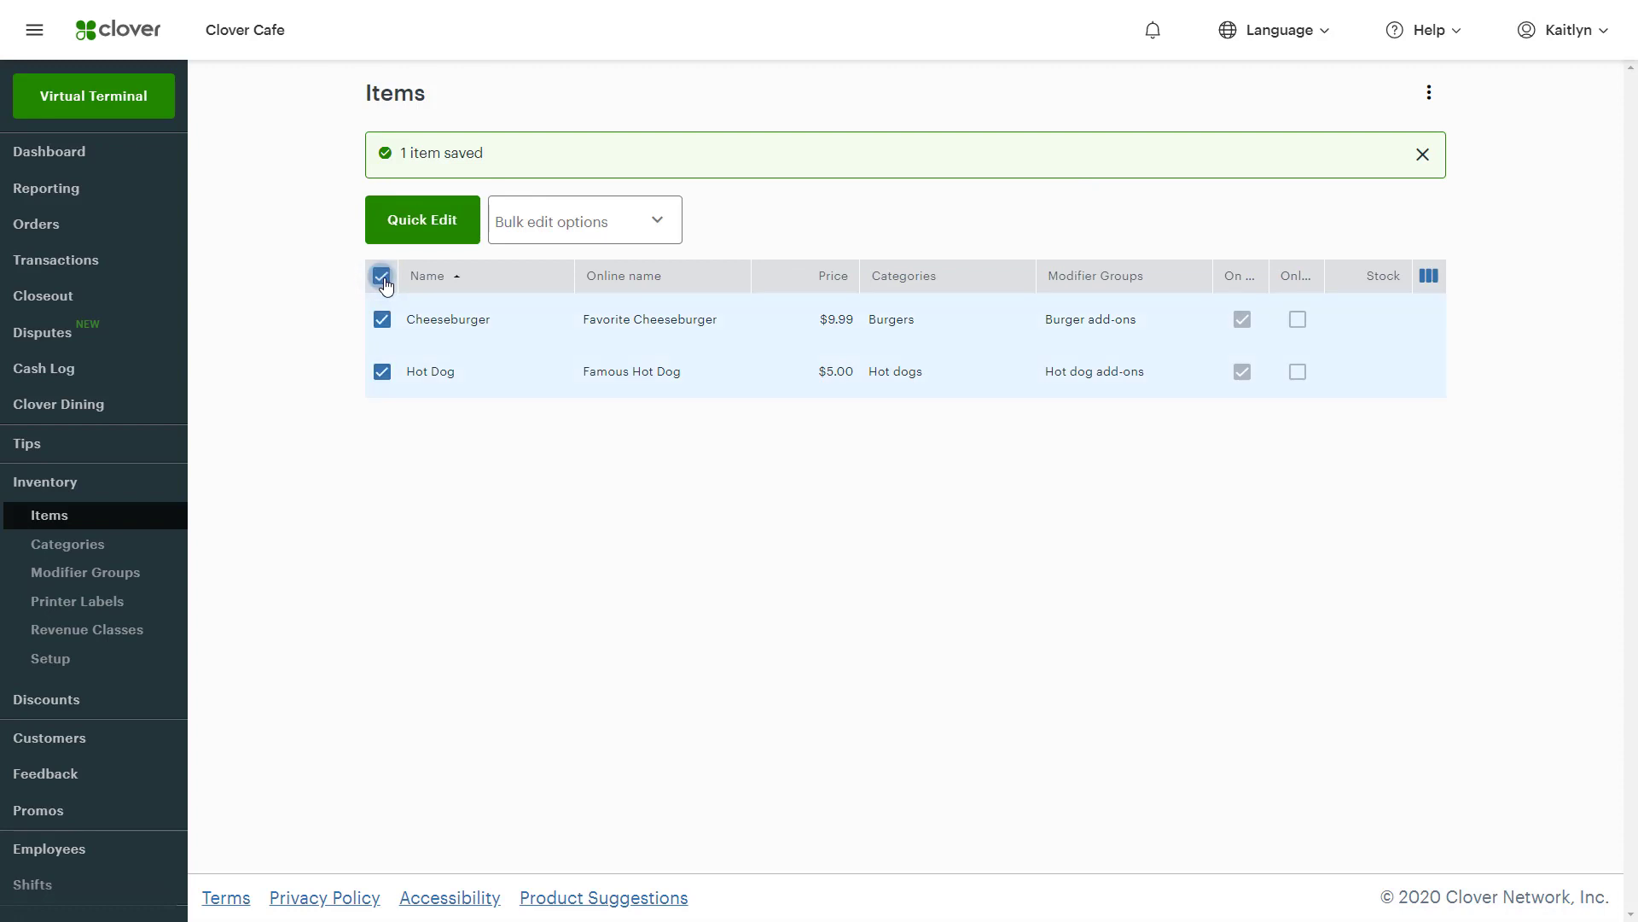
pyautogui.click(586, 228)
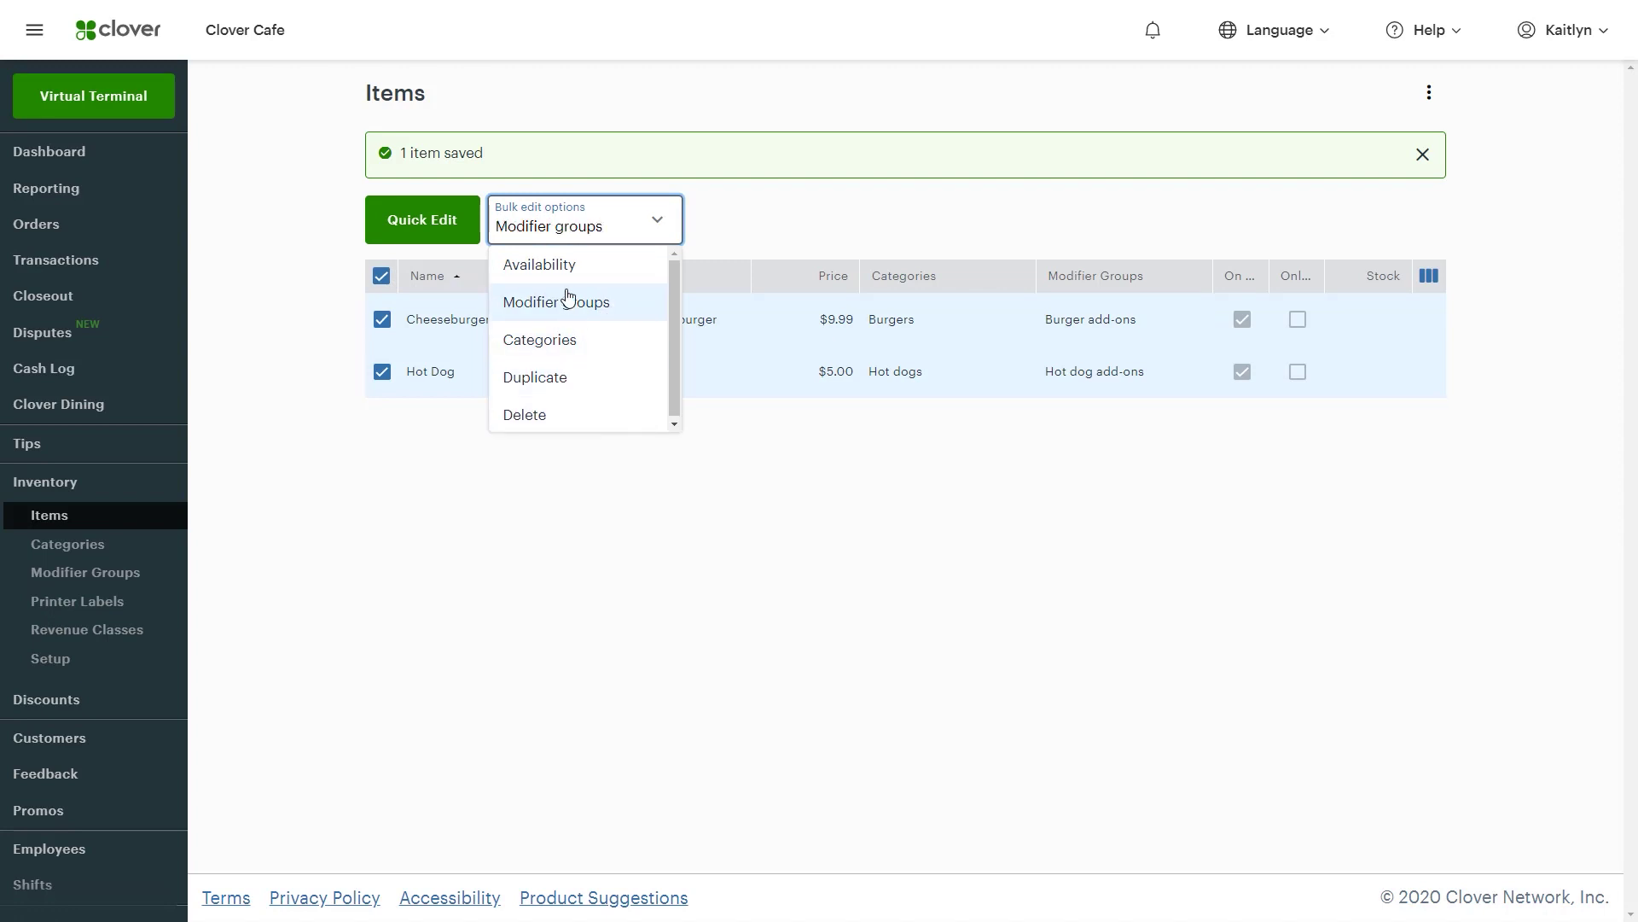
pyautogui.click(560, 265)
pyautogui.click(584, 224)
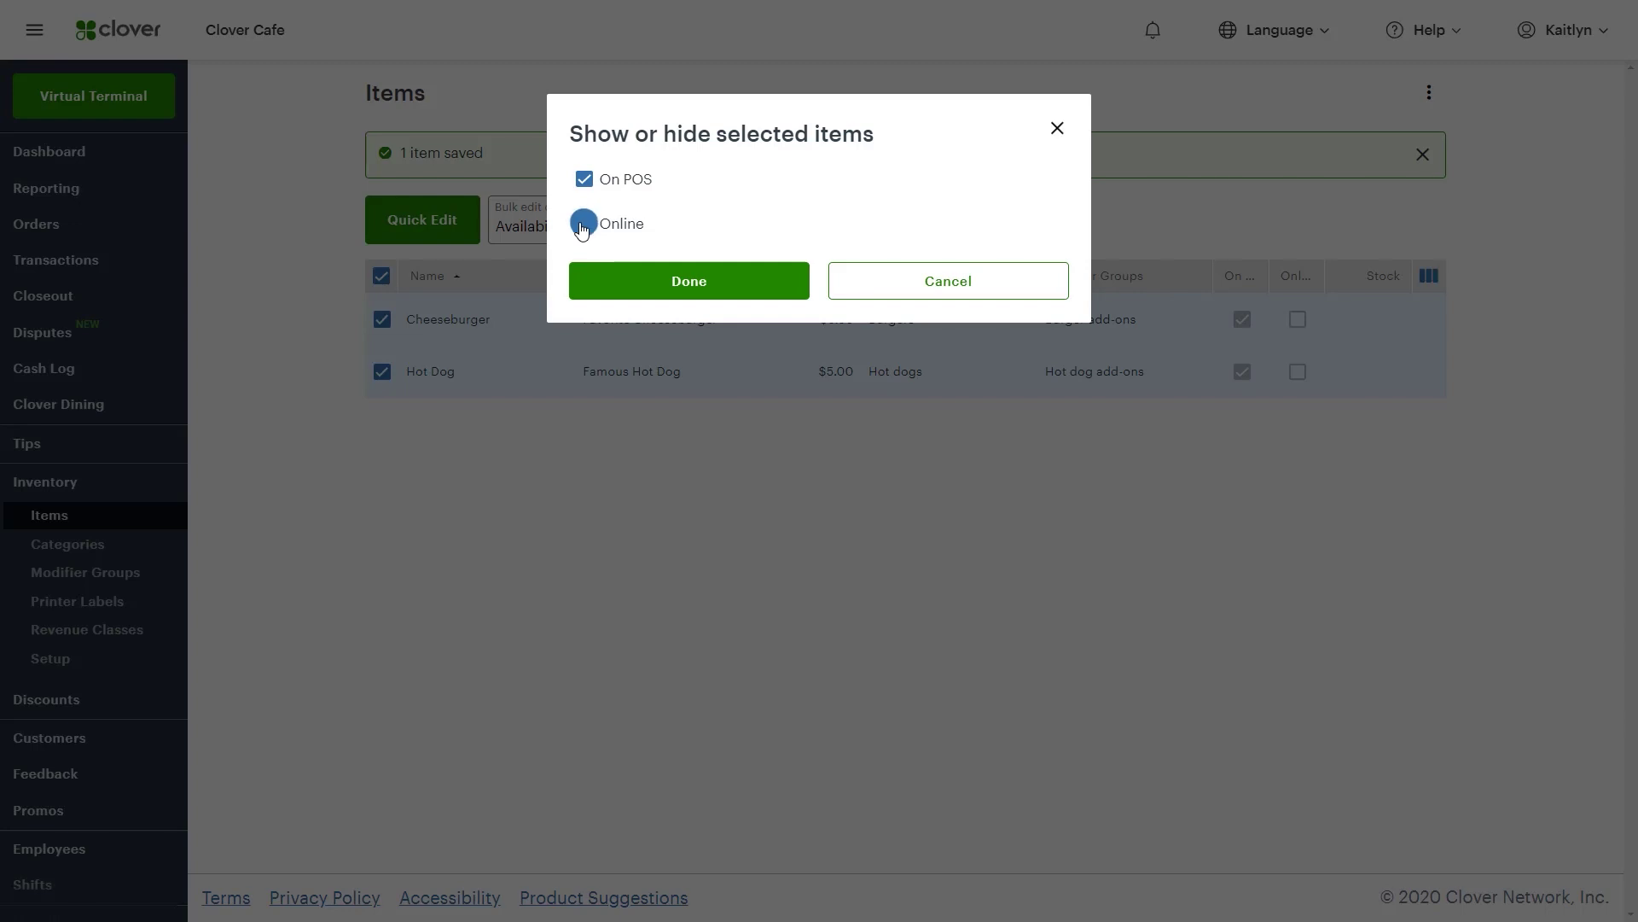
pyautogui.click(650, 278)
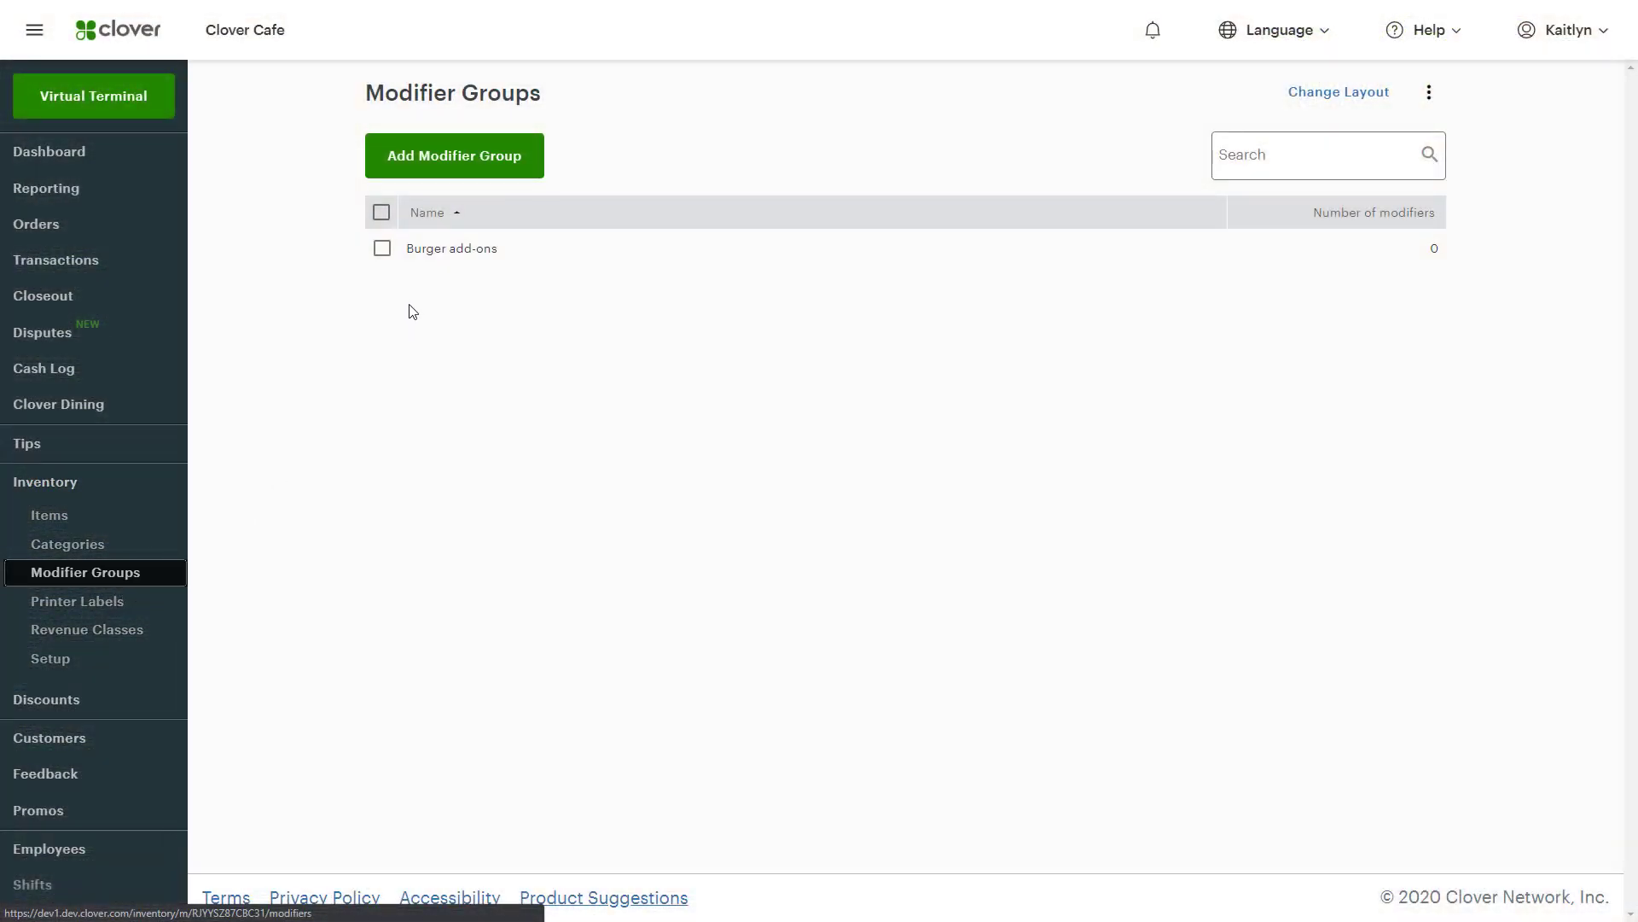
# - Open Burger add-ons, set it to show during POS order entry, and expand its empty Modifiers list
pyautogui.click(433, 255)
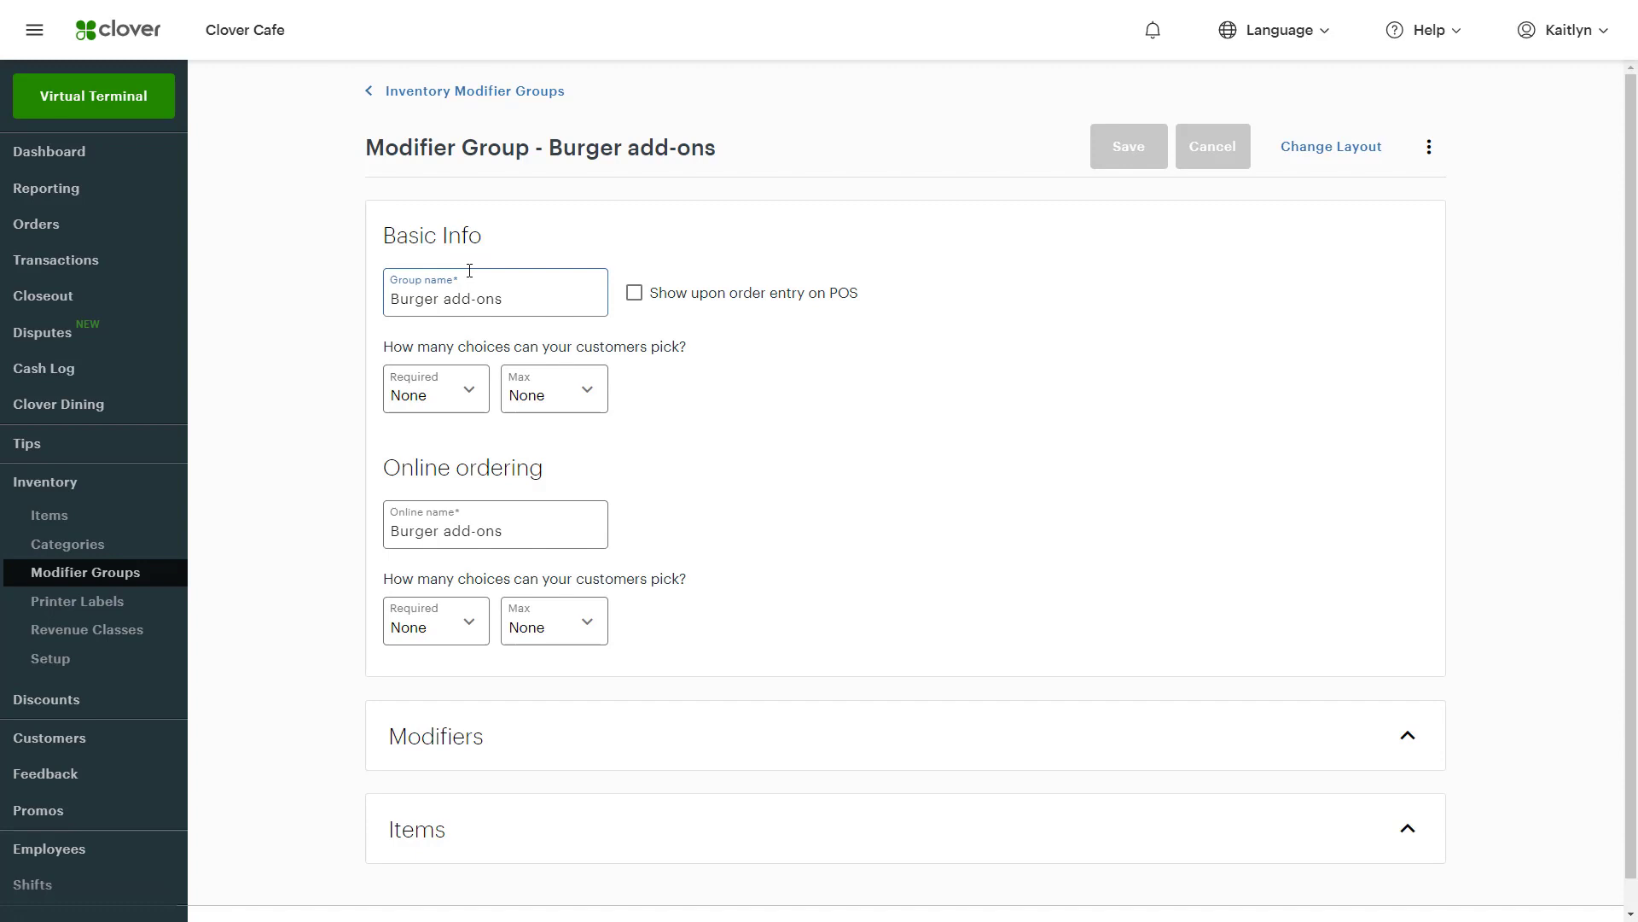
pyautogui.click(633, 297)
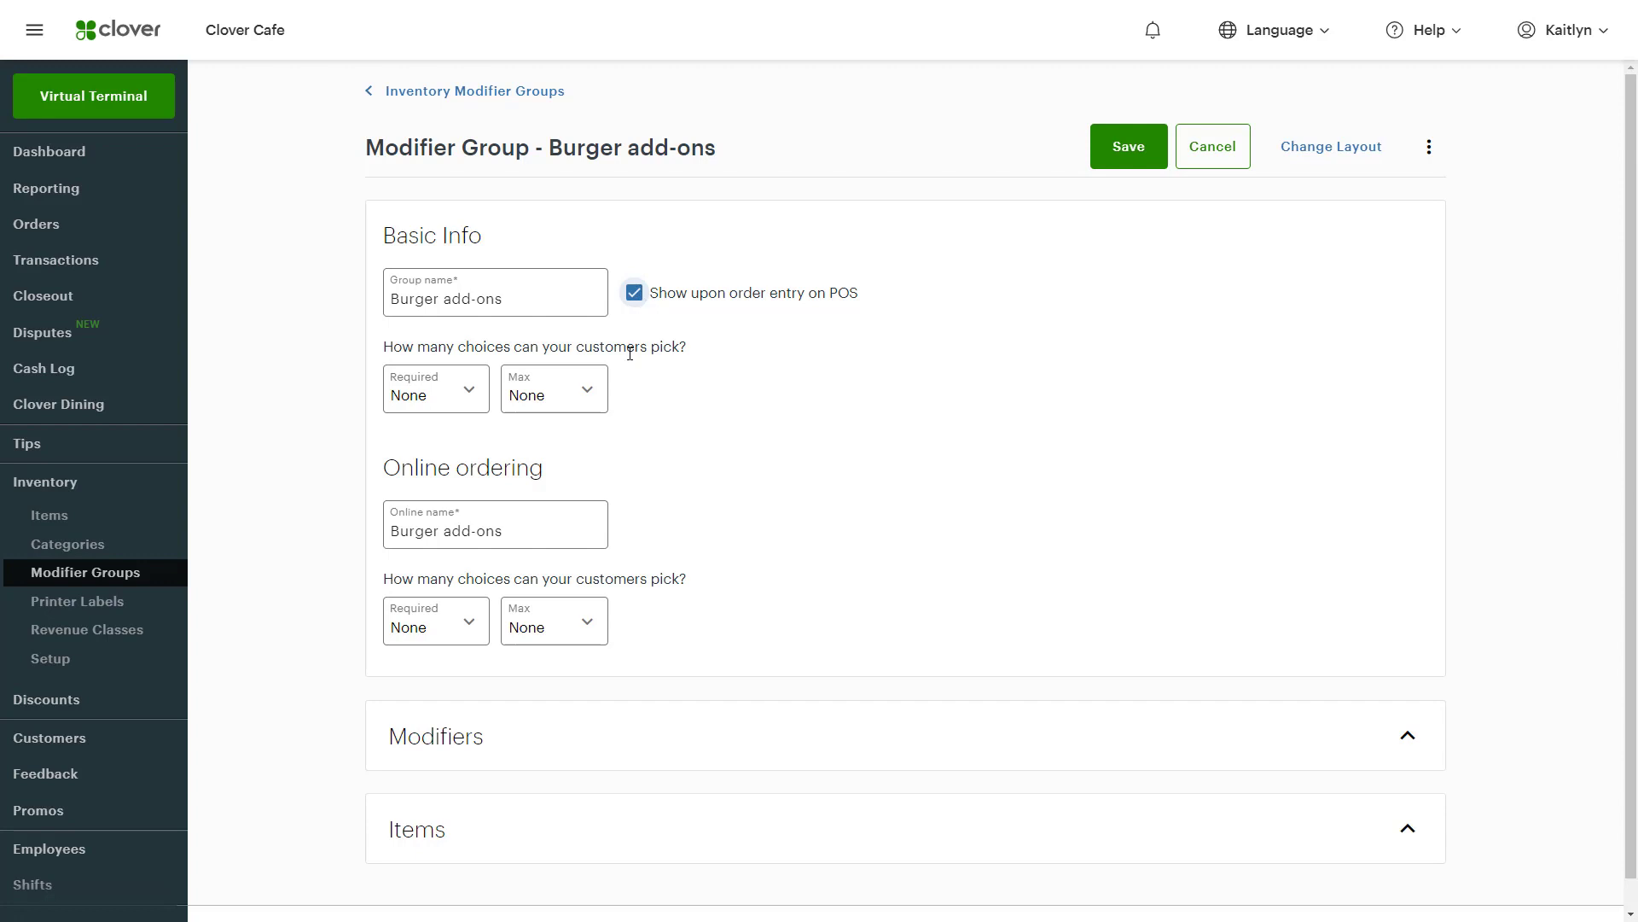
pyautogui.scroll(-1, 618, 500)
pyautogui.click(570, 725)
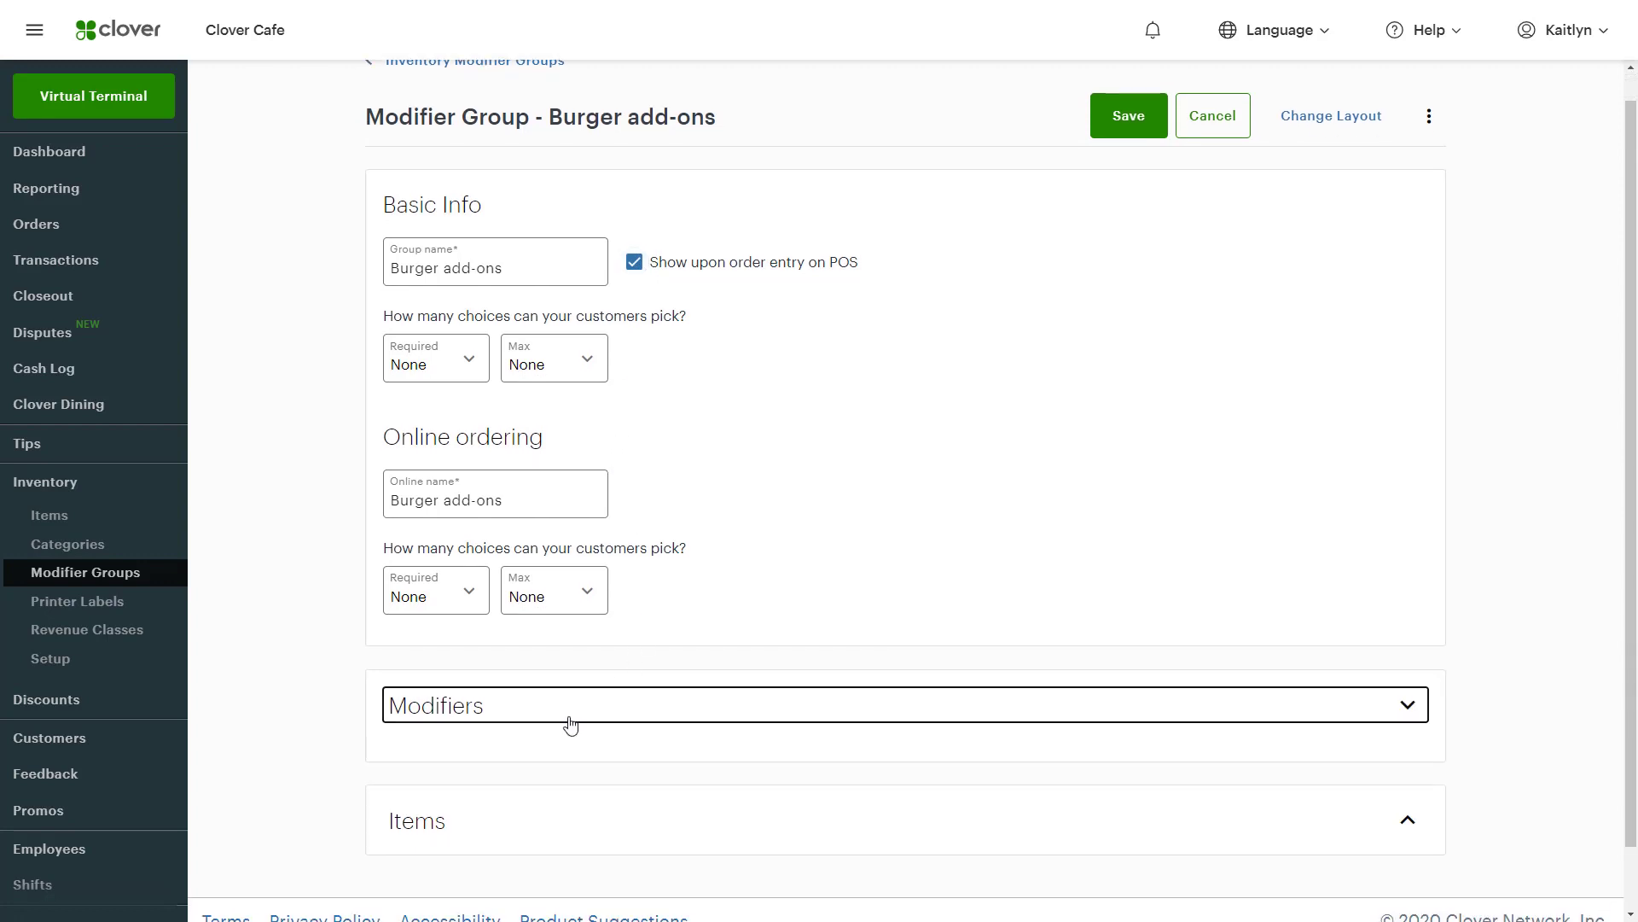
pyautogui.scroll(-3, 651, 714)
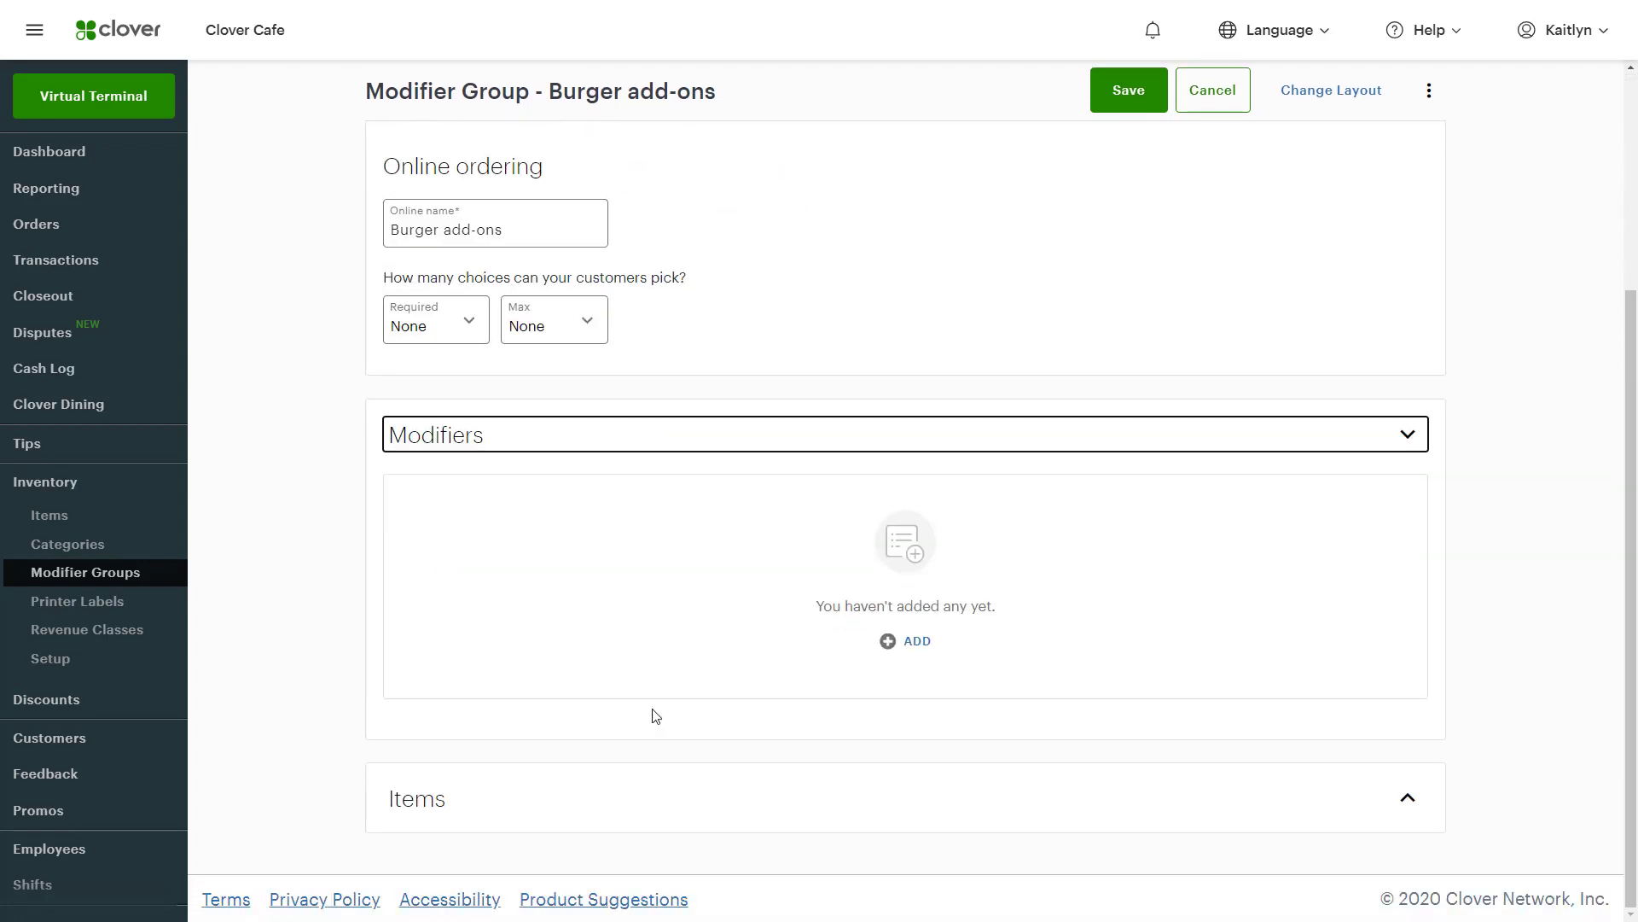
# - Add seven $0.00 modifiers, Tomatoes through Pickles, then tick Show online for Ketchup
pyautogui.click(901, 652)
pyautogui.write('Tomatoes')
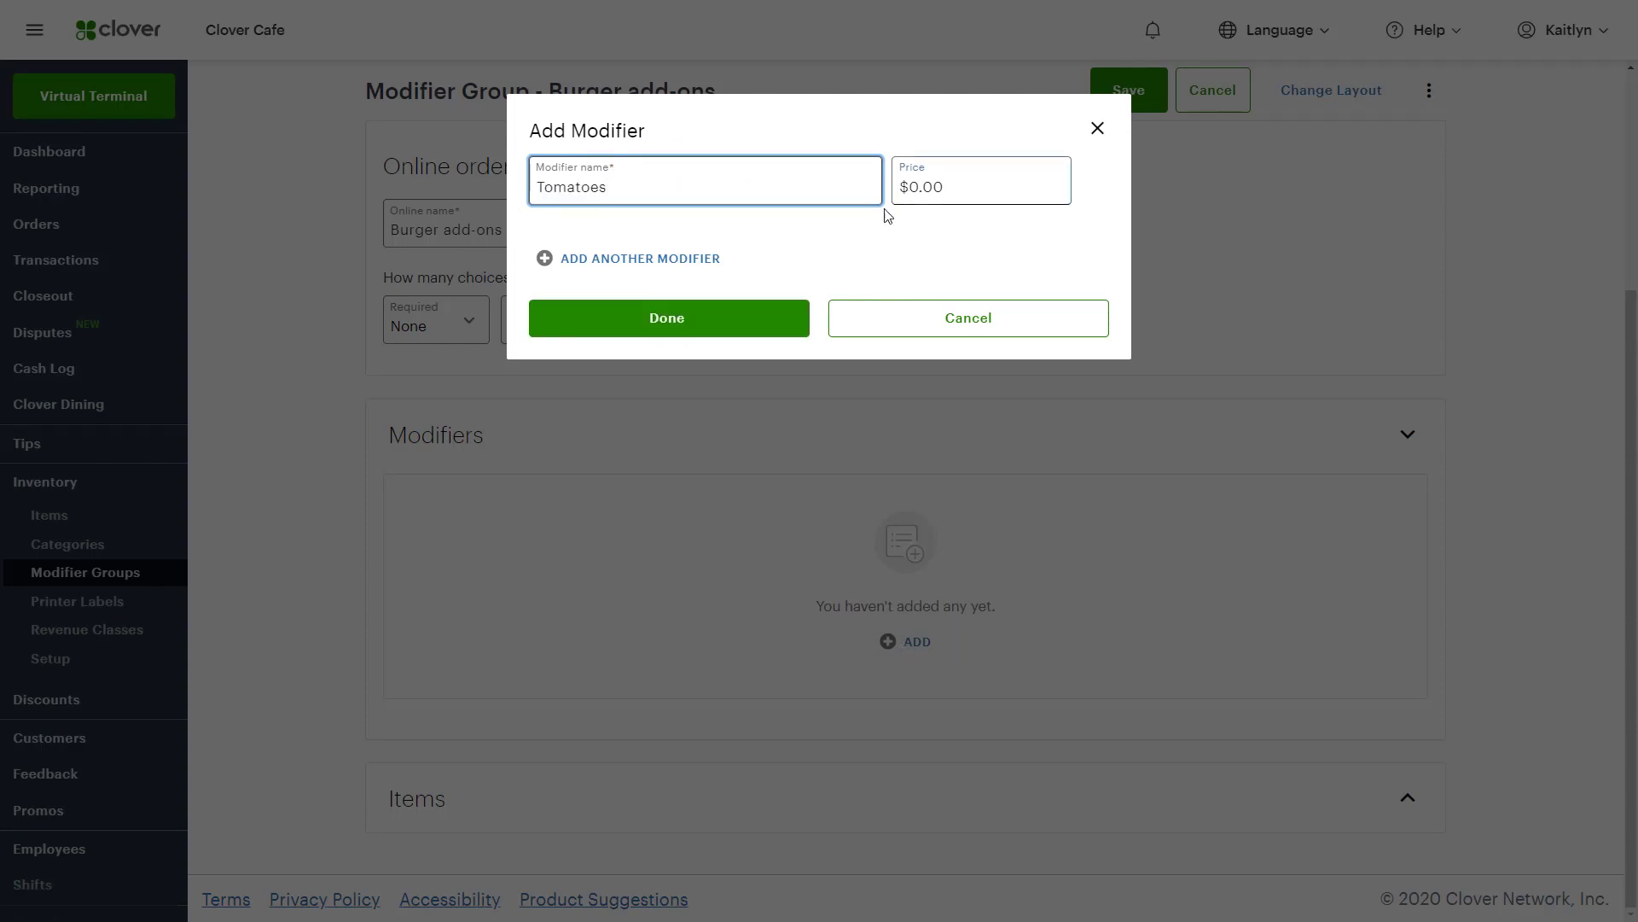
pyautogui.click(621, 258)
pyautogui.click(621, 260)
pyautogui.write('Onions')
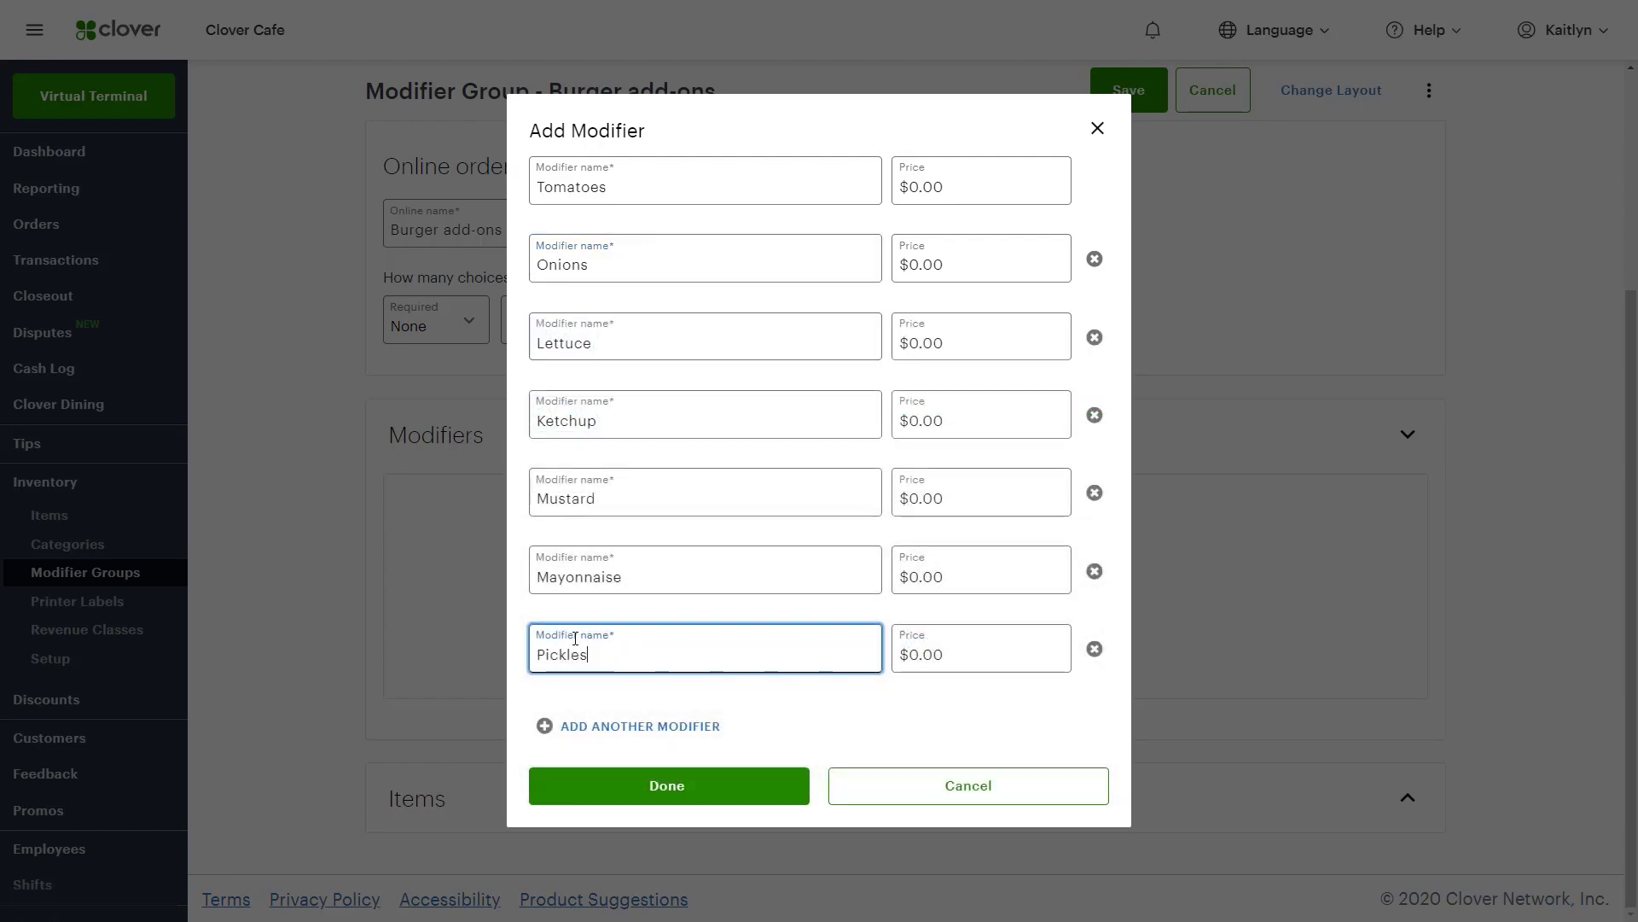
pyautogui.click(599, 789)
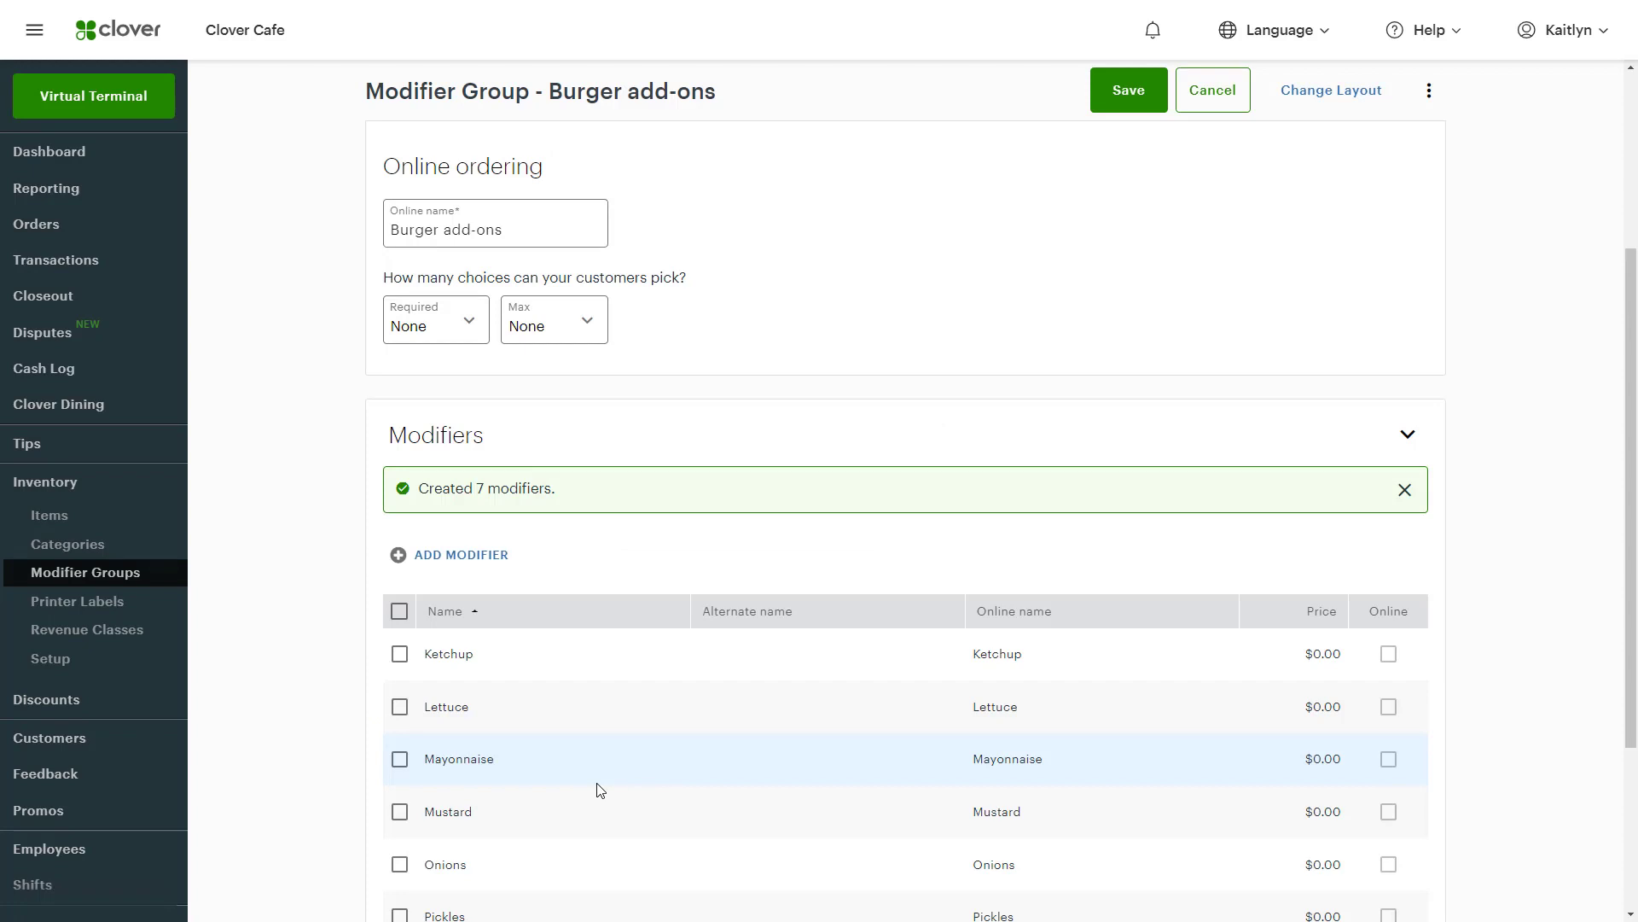
pyautogui.click(499, 654)
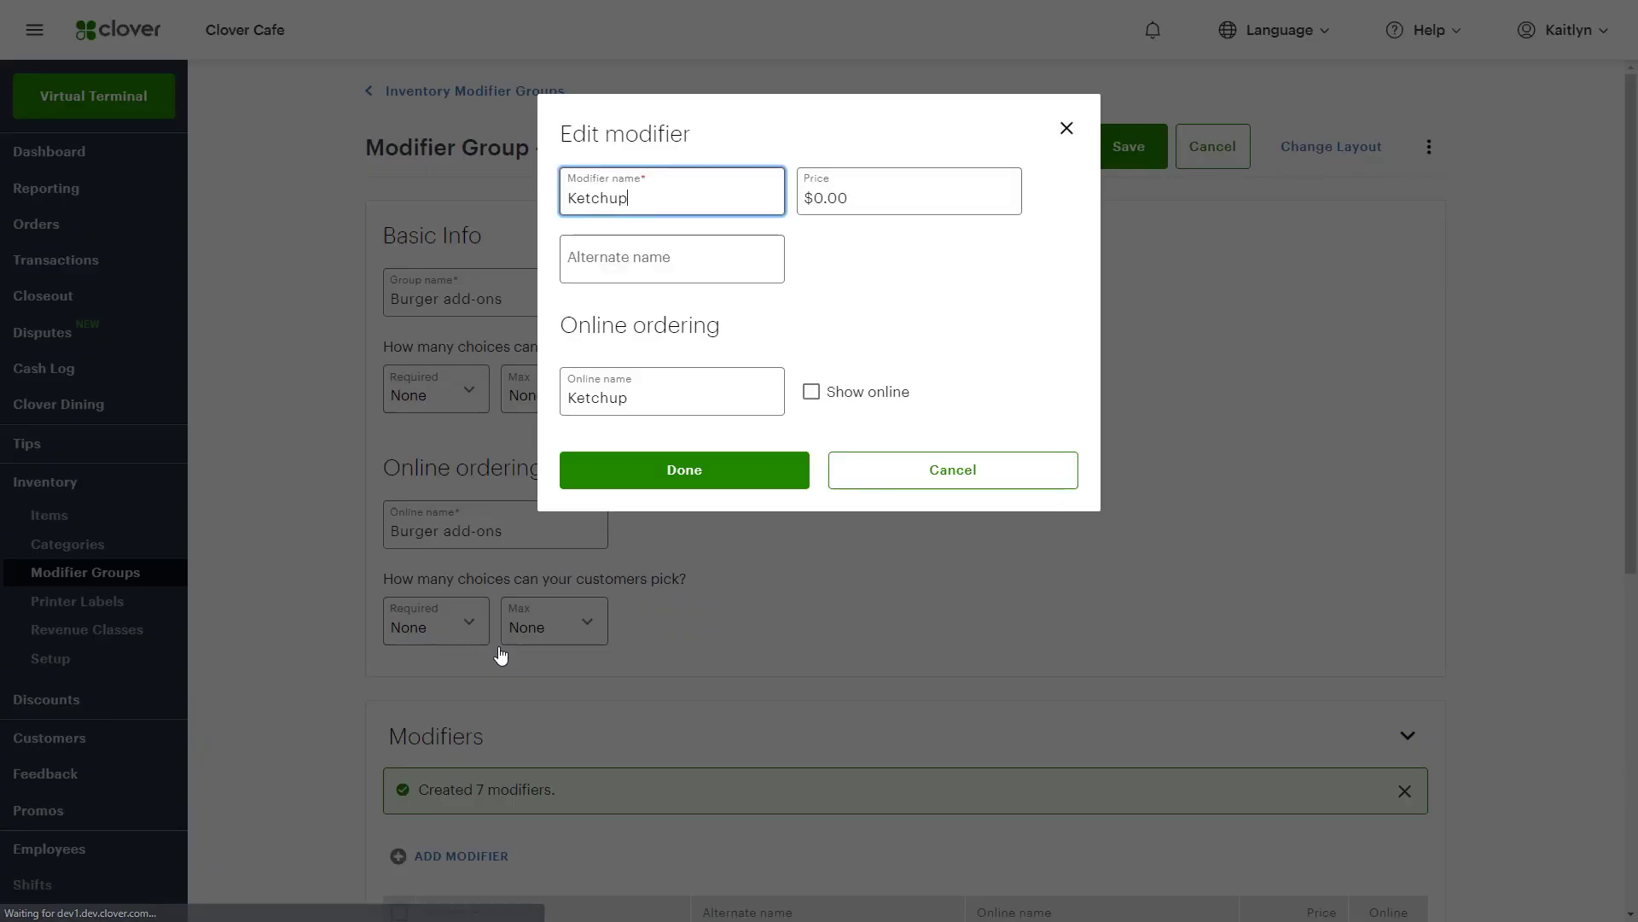
pyautogui.click(812, 391)
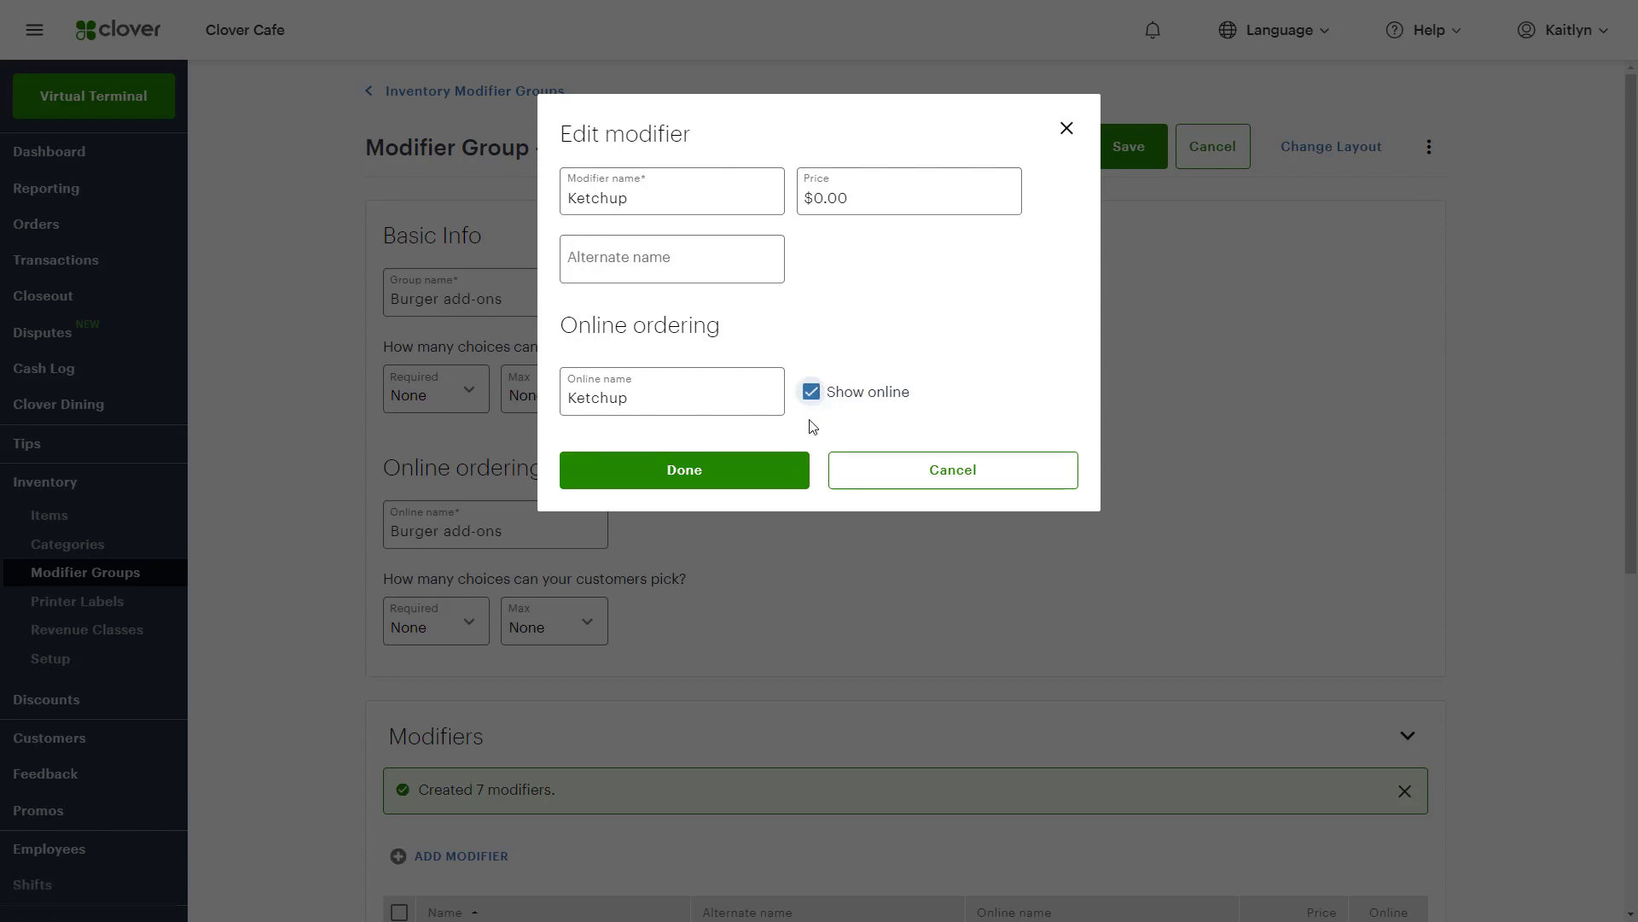
# - Confirm the Ketchup changes and set the Burger add-ons online ordering maximum to 7
pyautogui.click(766, 474)
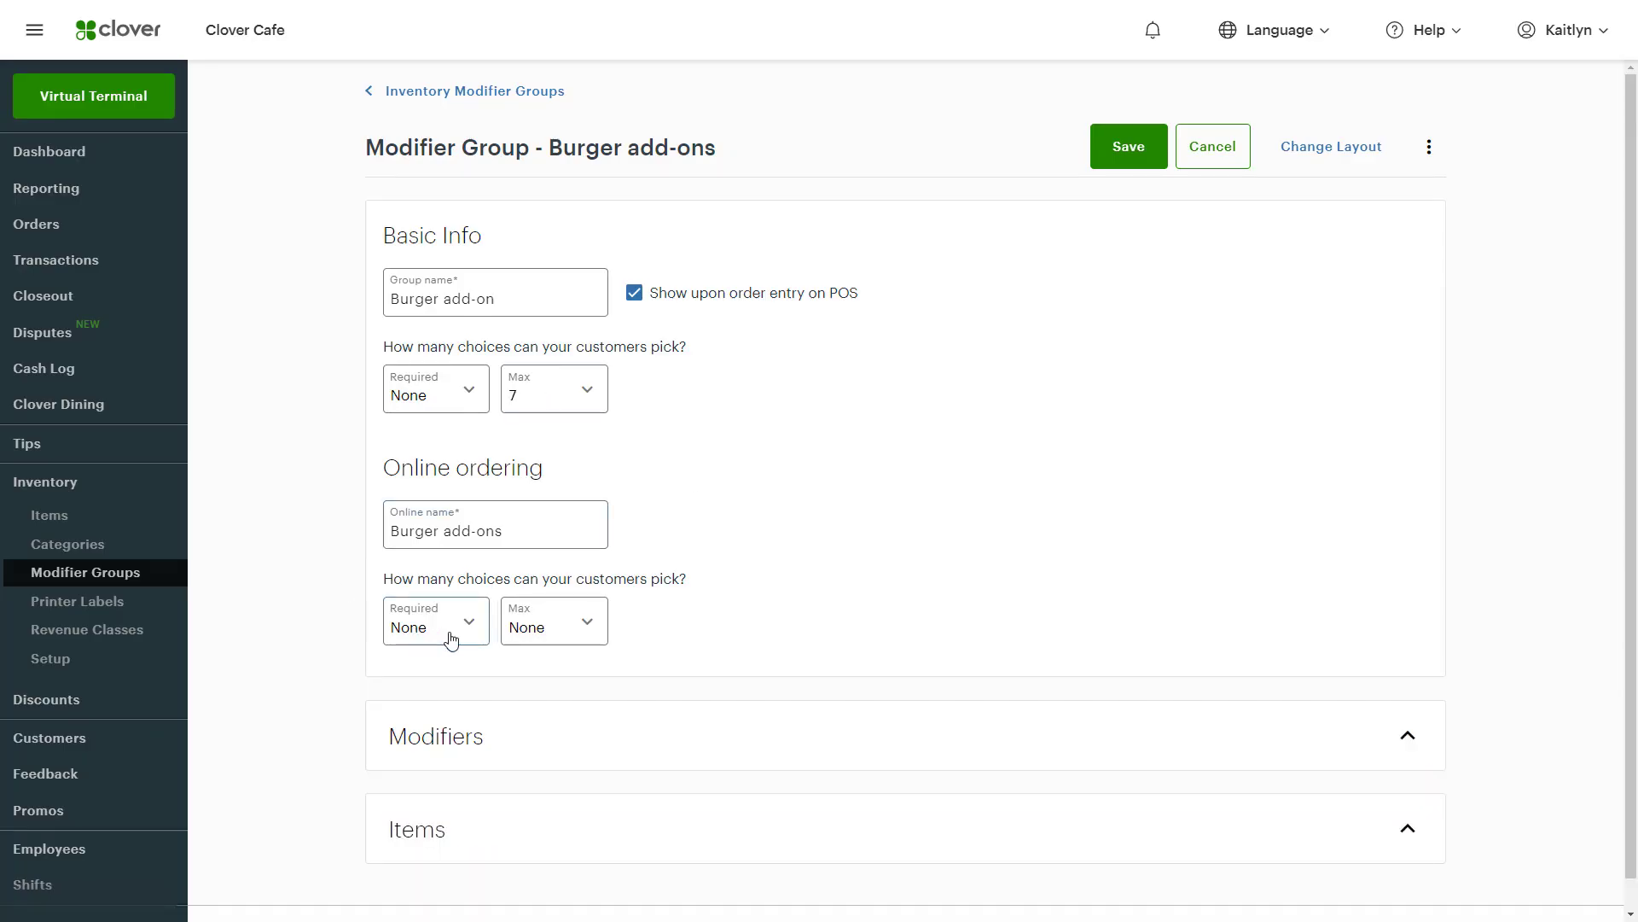
pyautogui.click(553, 639)
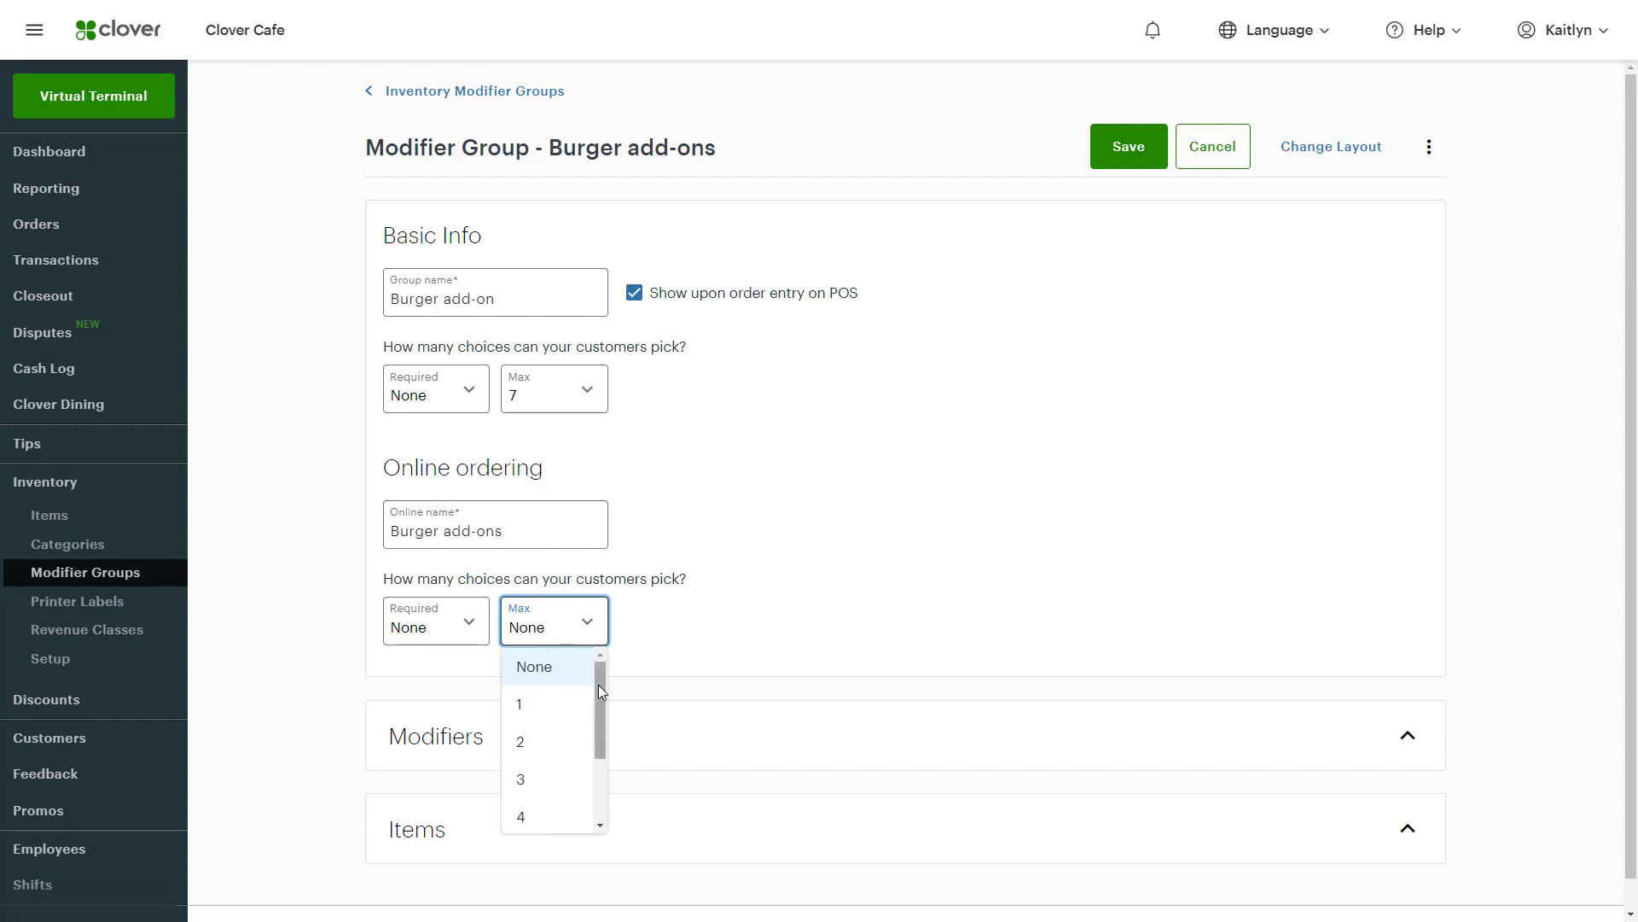
pyautogui.moveTo(597, 685); pyautogui.dragTo(602, 759)
pyautogui.click(565, 816)
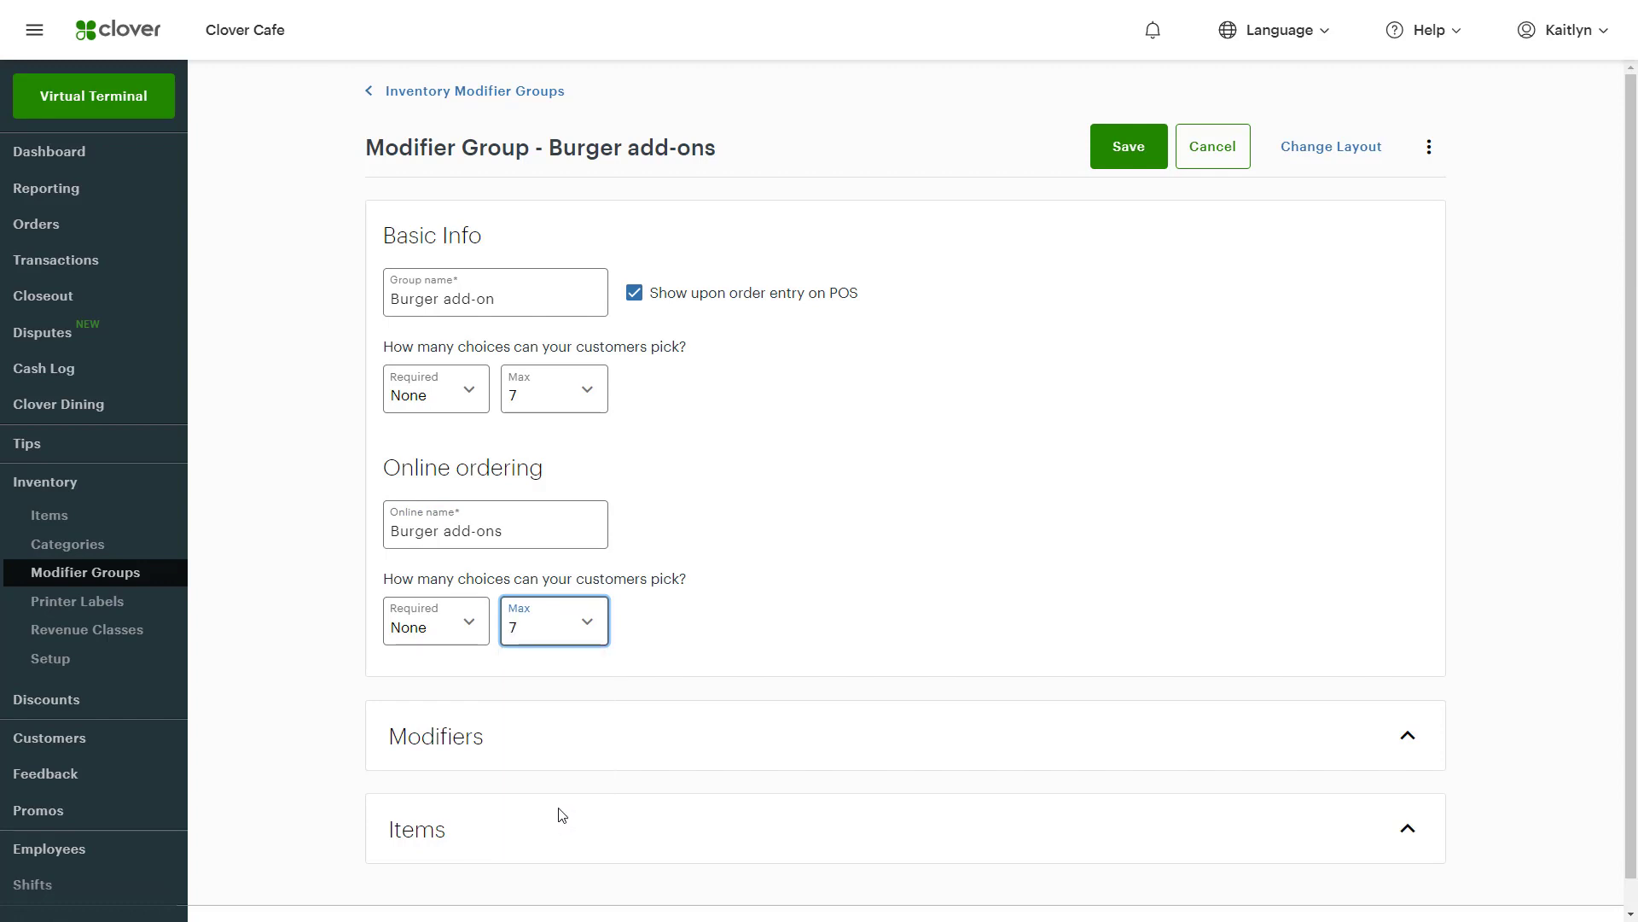
# - Save the Burger add-ons modifier group and create a printer label named 'Kitchen'
pyautogui.click(1127, 152)
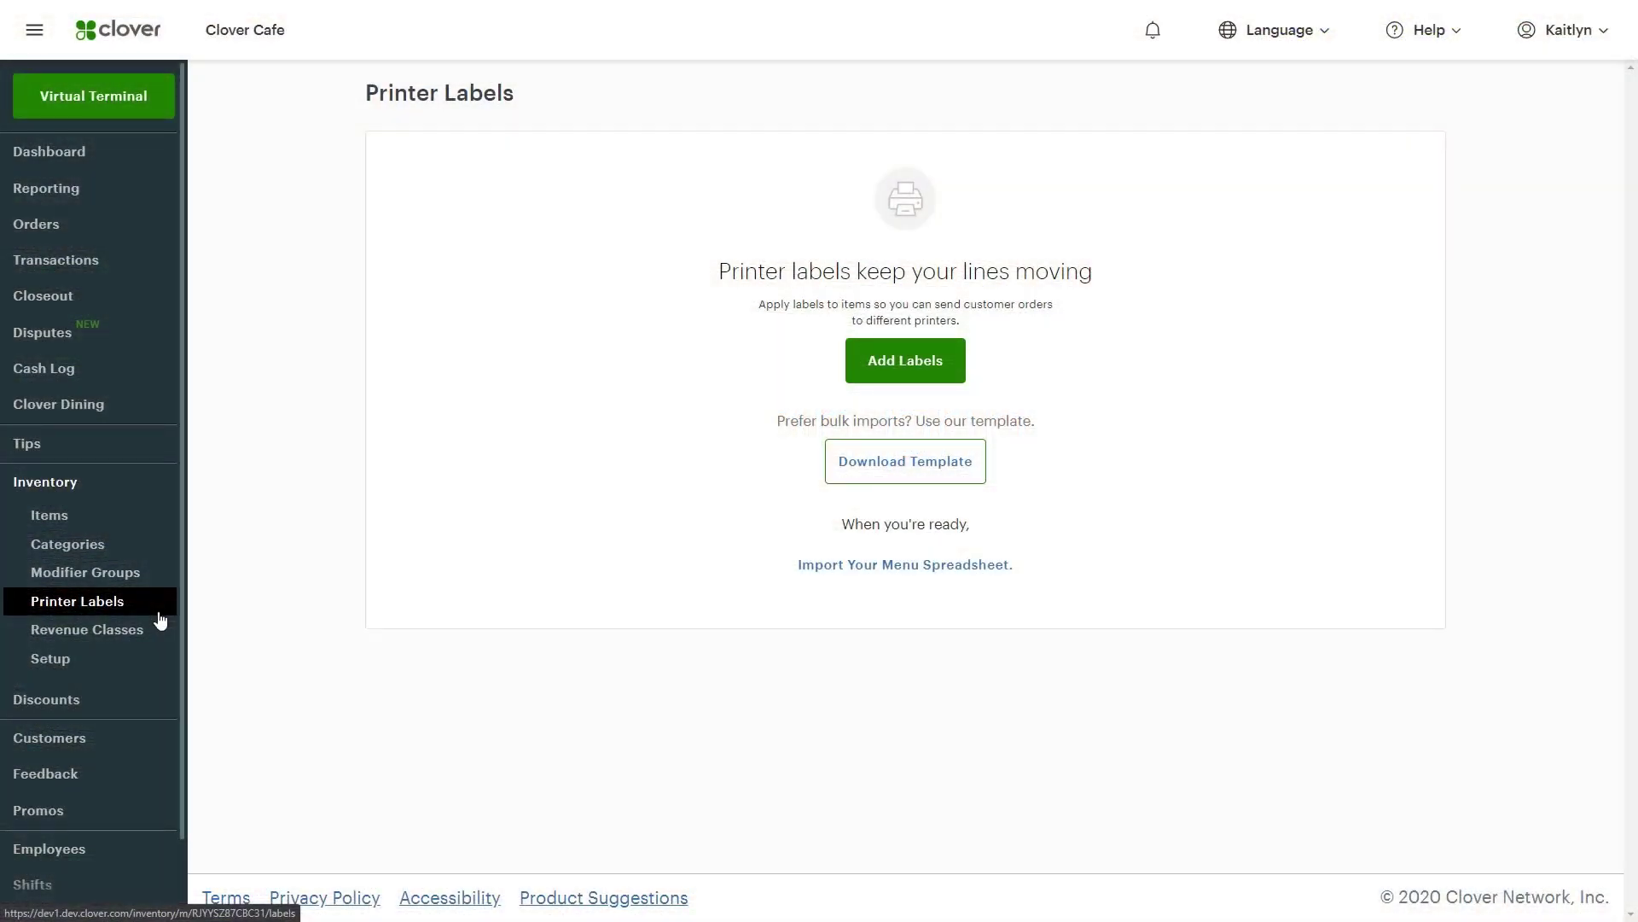
pyautogui.click(872, 362)
pyautogui.write('Kit')
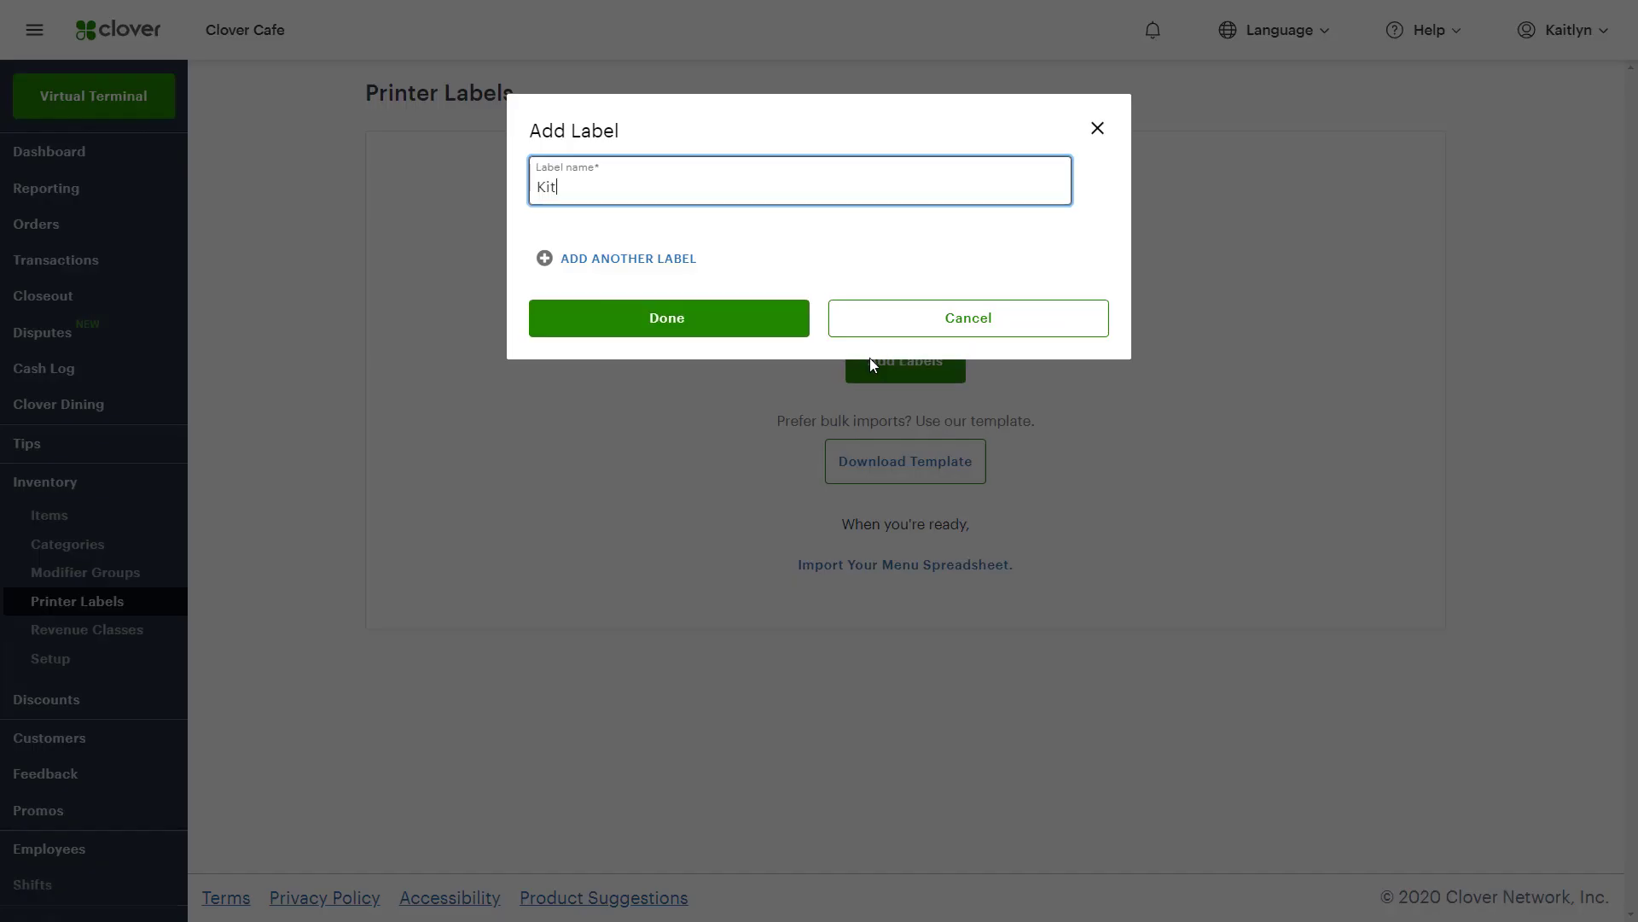
pyautogui.write('chen')
pyautogui.click(750, 326)
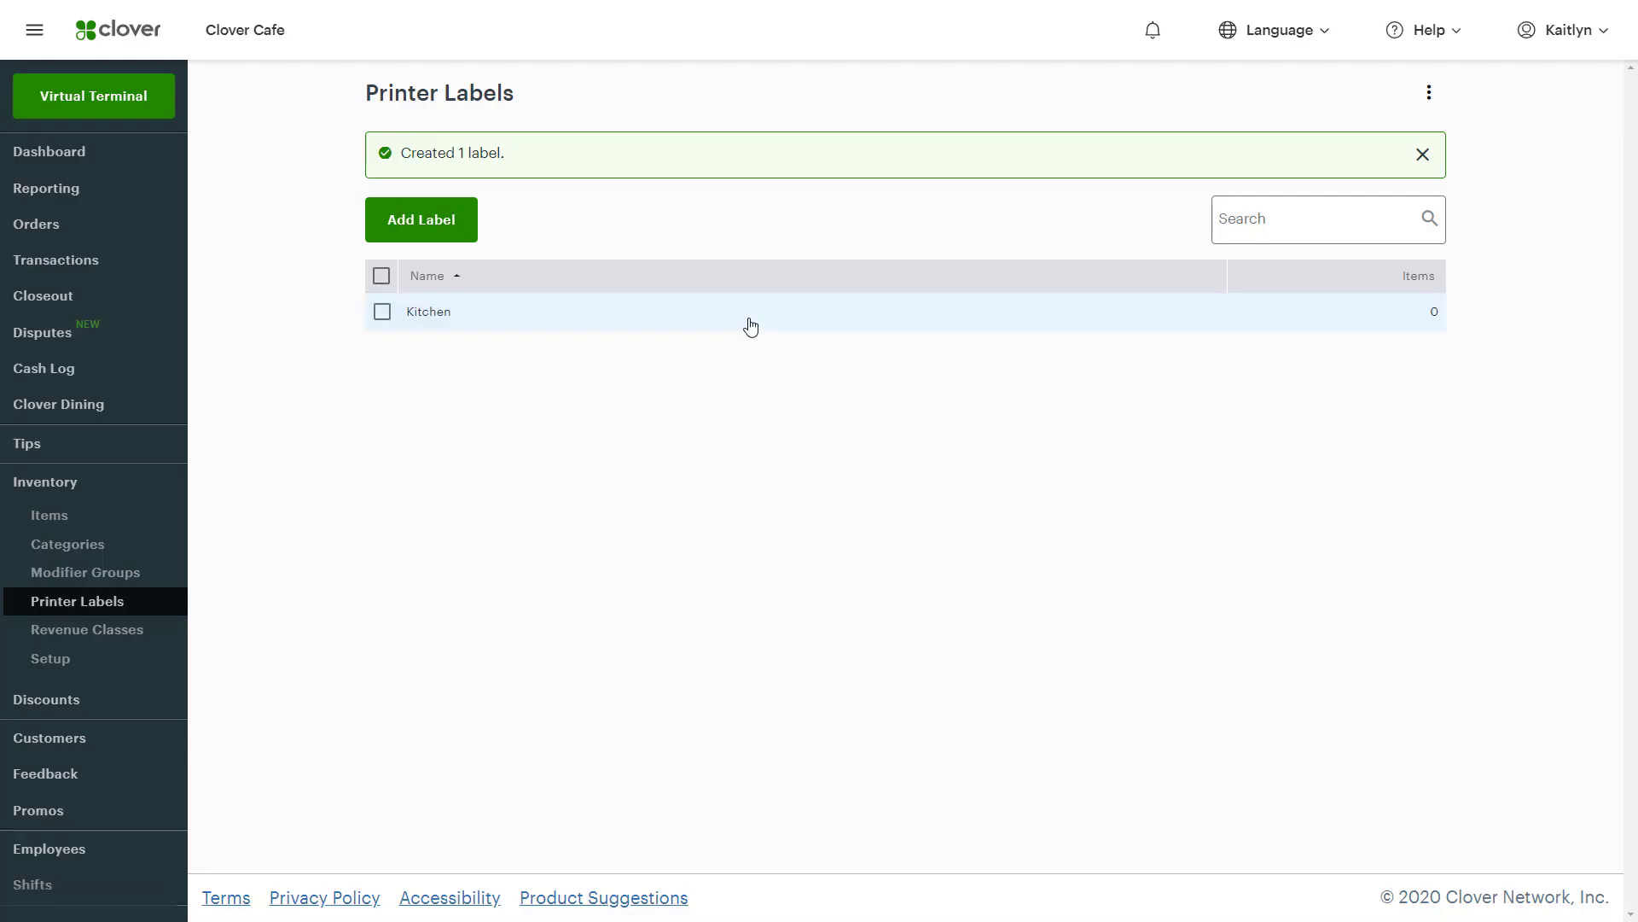
# - Assign Cheeseburger to the Kitchen printer label
pyautogui.click(439, 322)
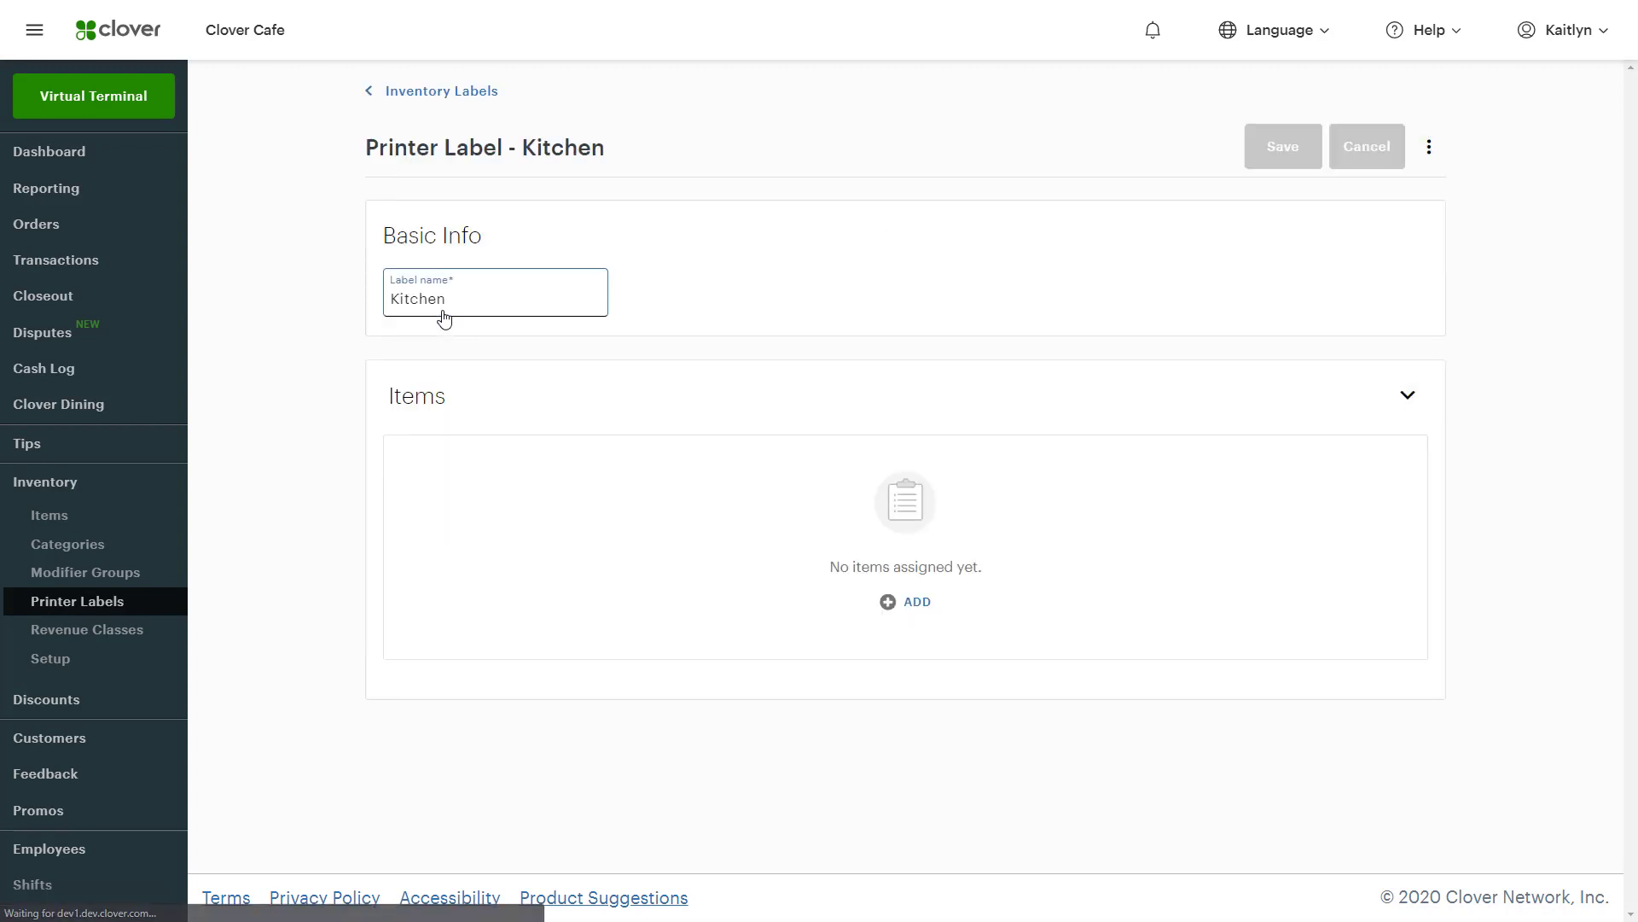
pyautogui.click(895, 605)
pyautogui.click(547, 226)
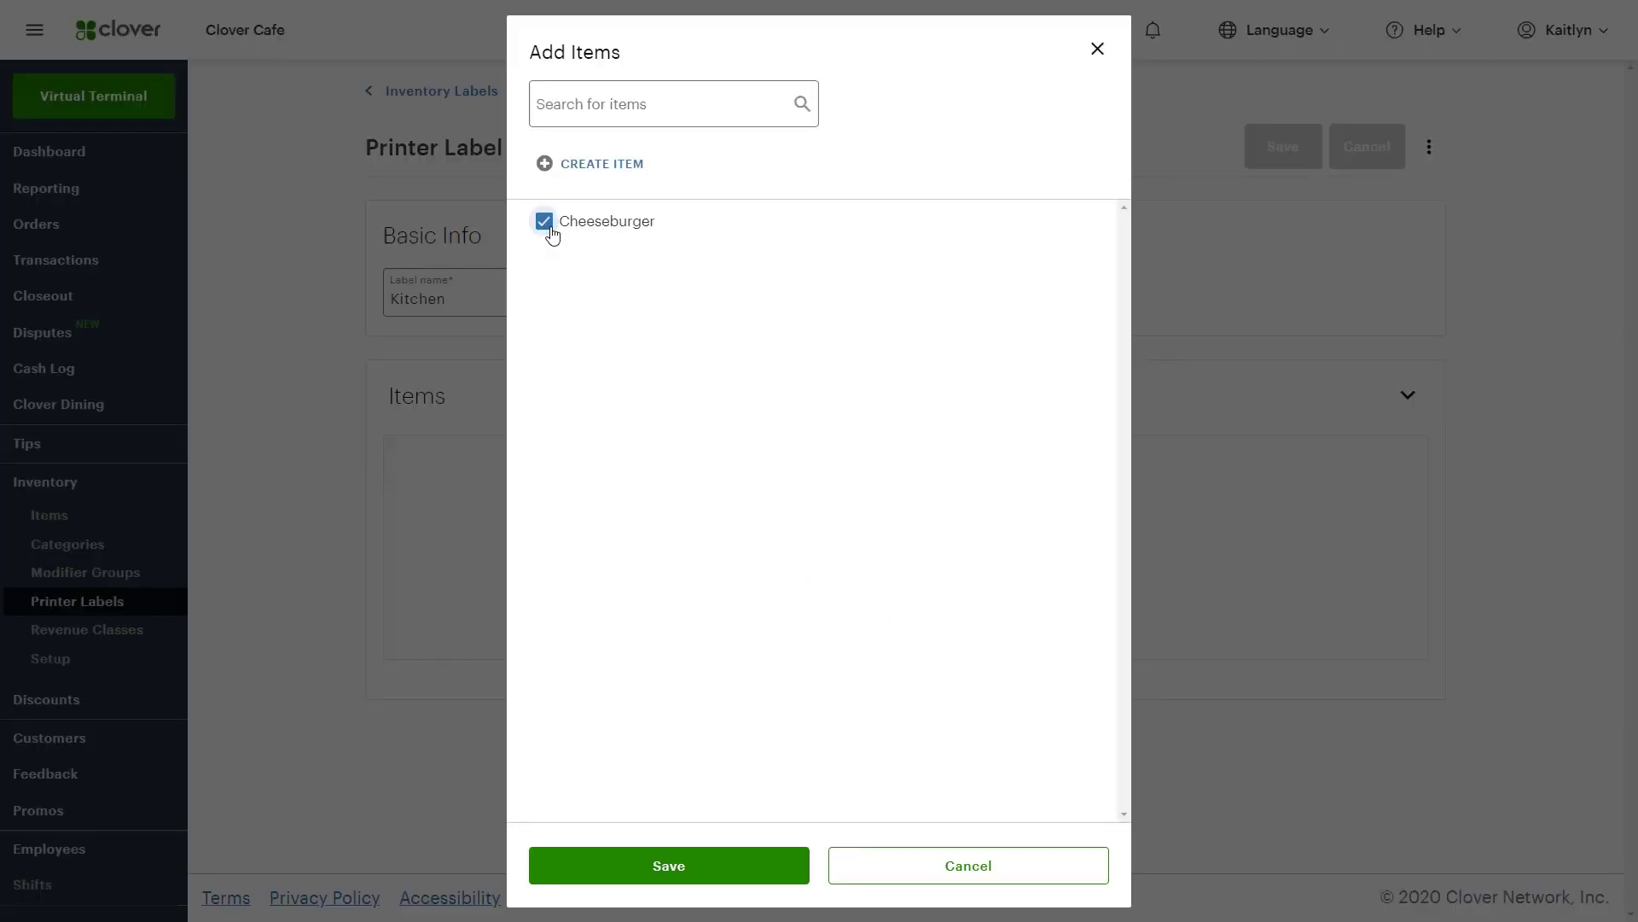
pyautogui.click(655, 865)
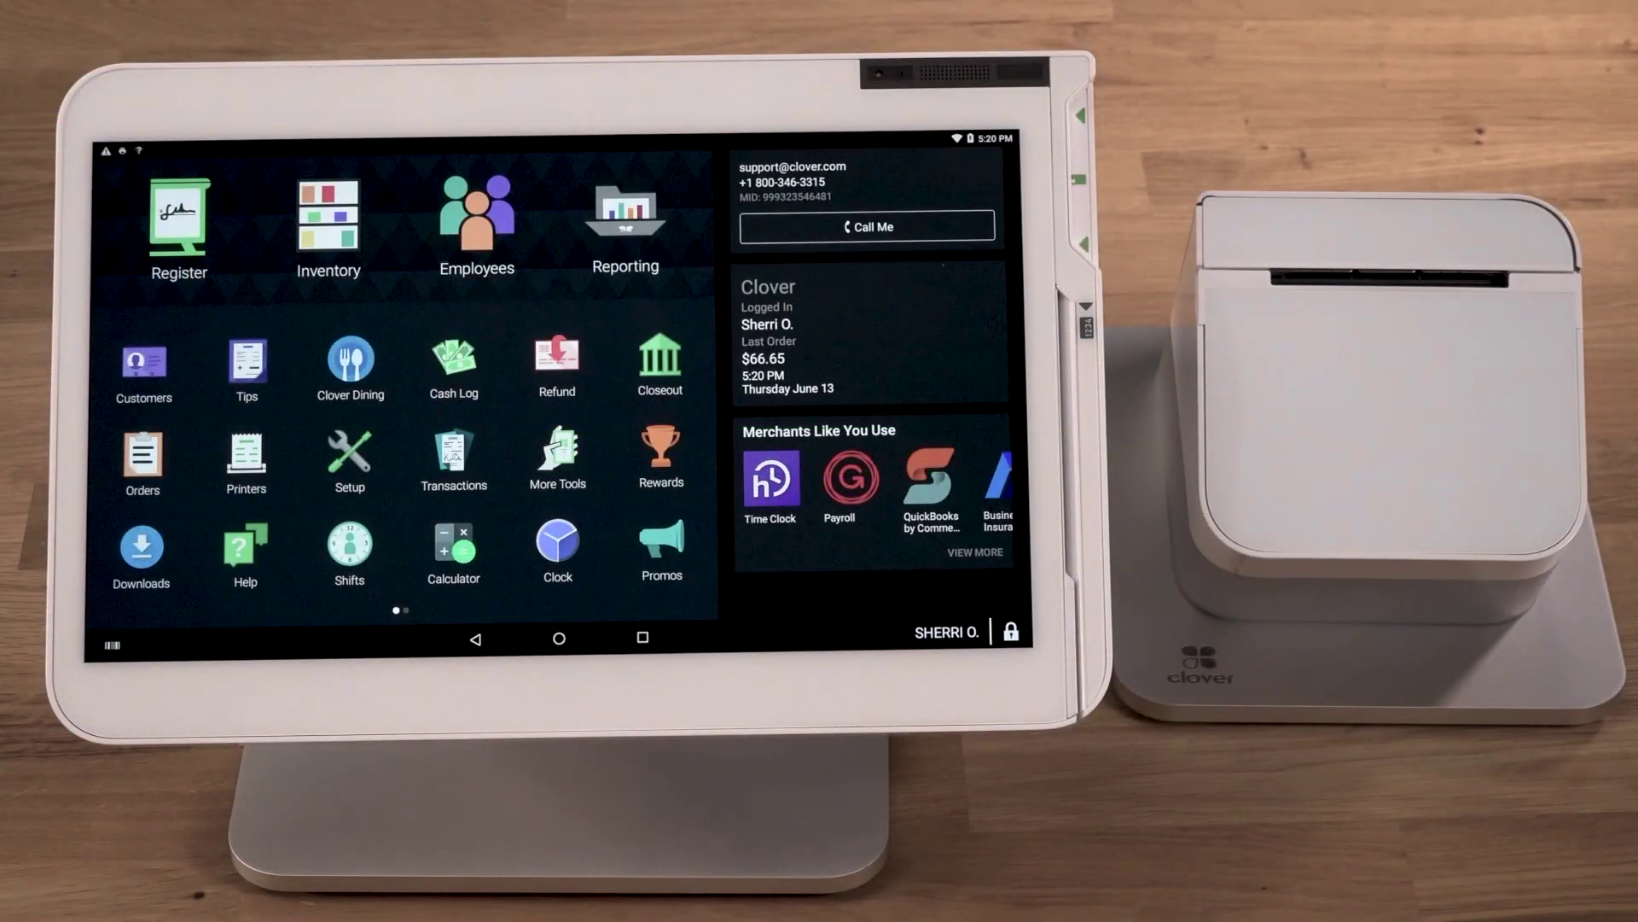
# - On the Clover Station, save the Kitchen printer with the Kitchen label set to auto-print
pyautogui.click(246, 456)
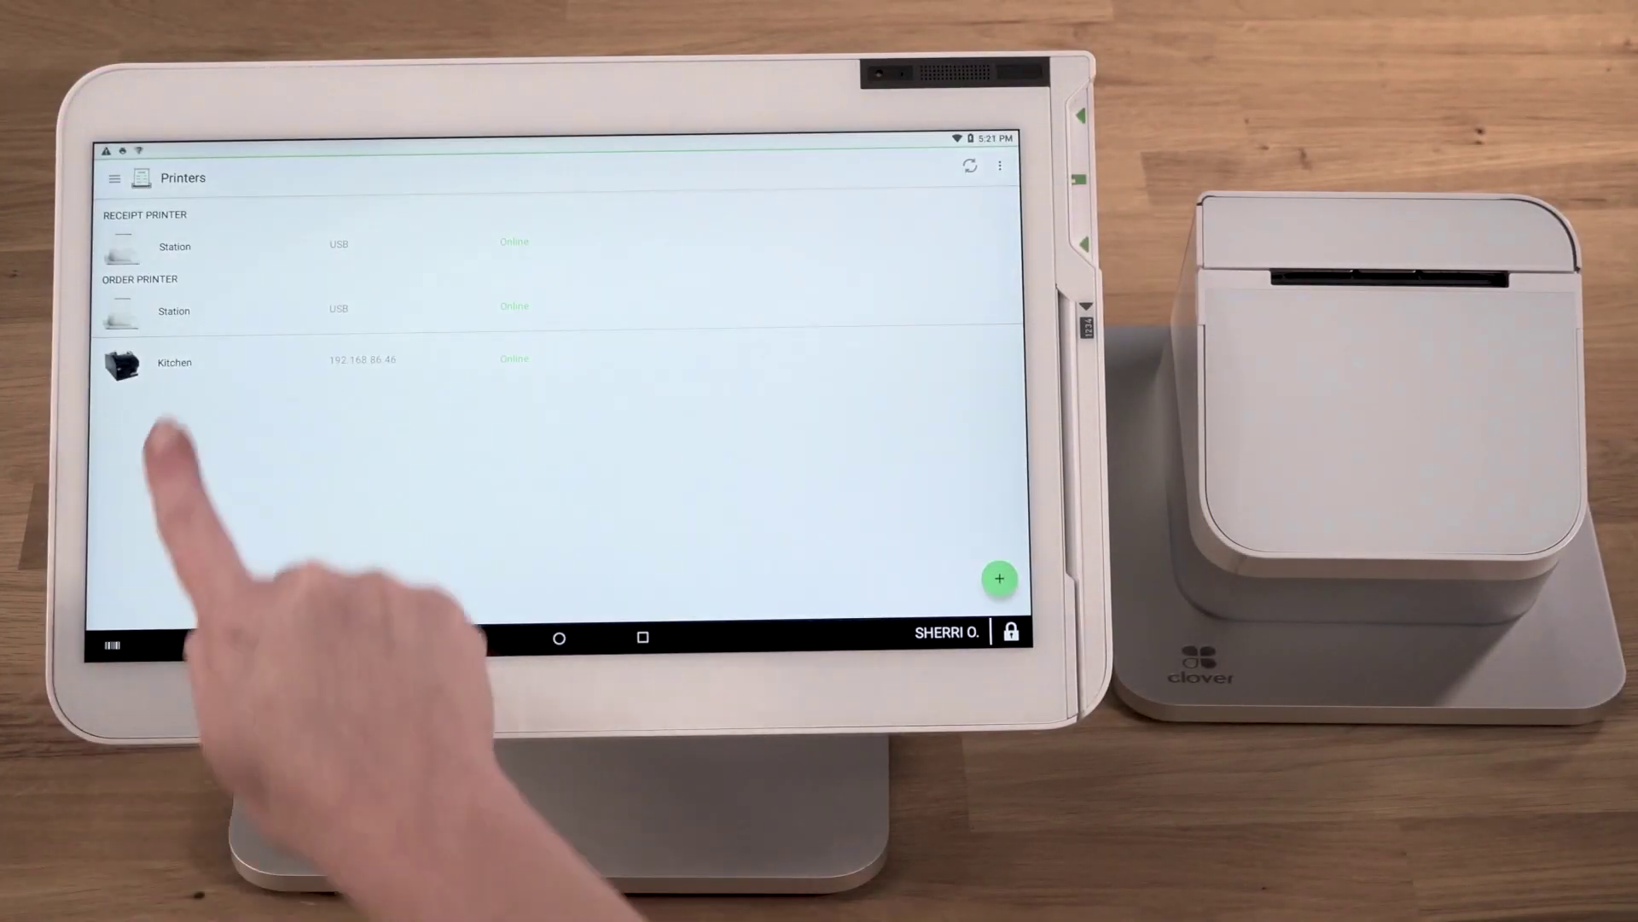
pyautogui.click(163, 364)
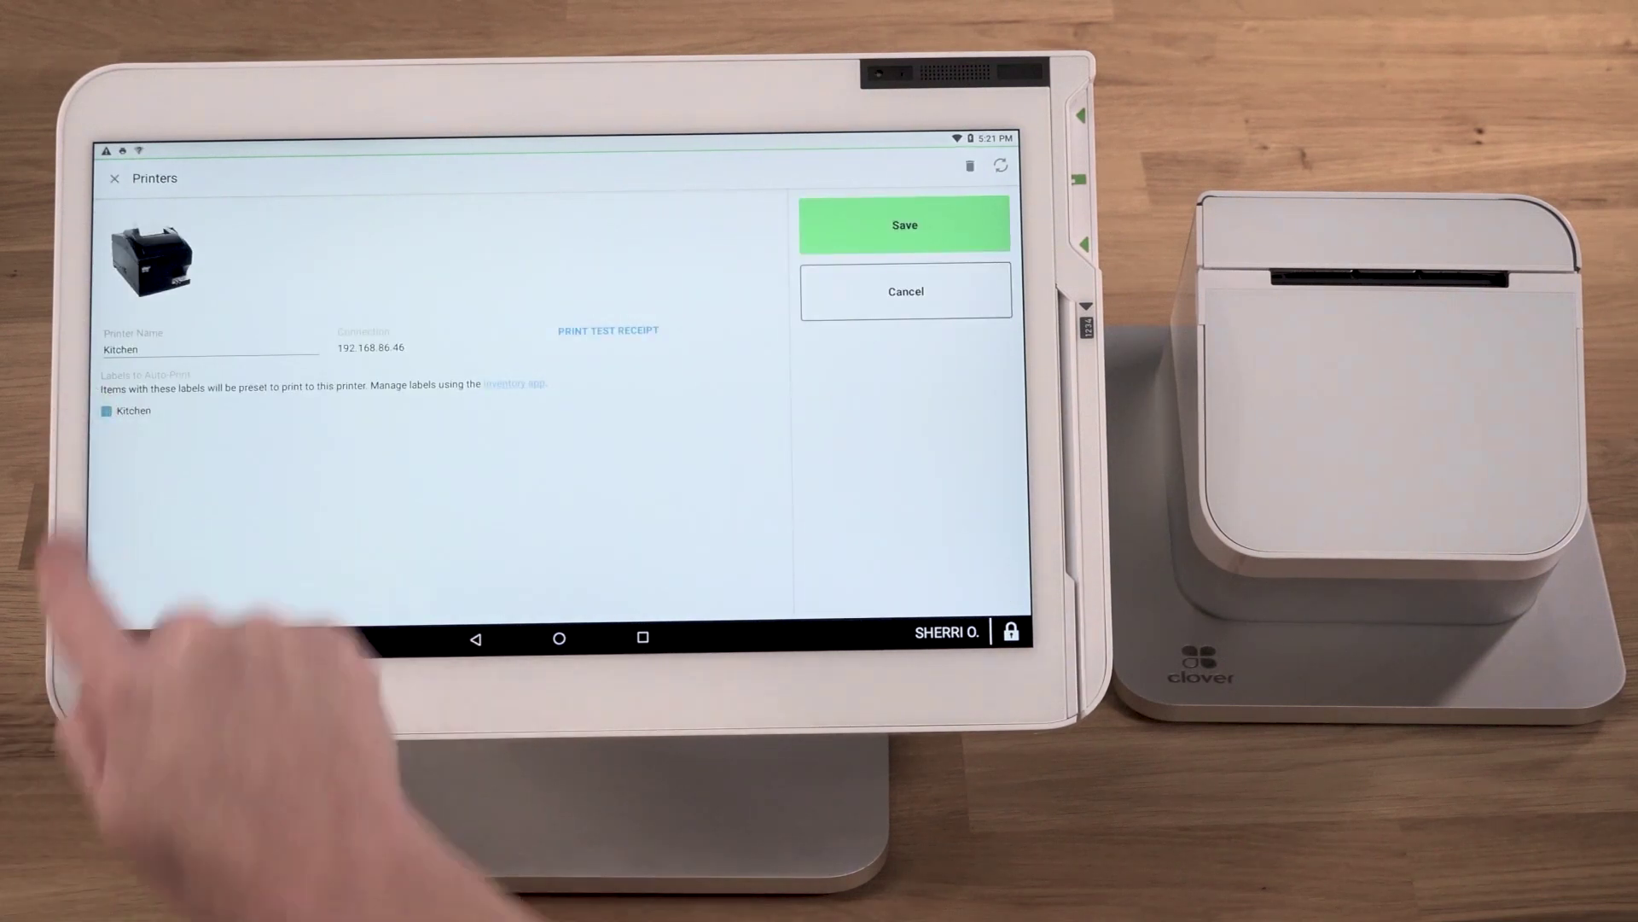
pyautogui.click(904, 225)
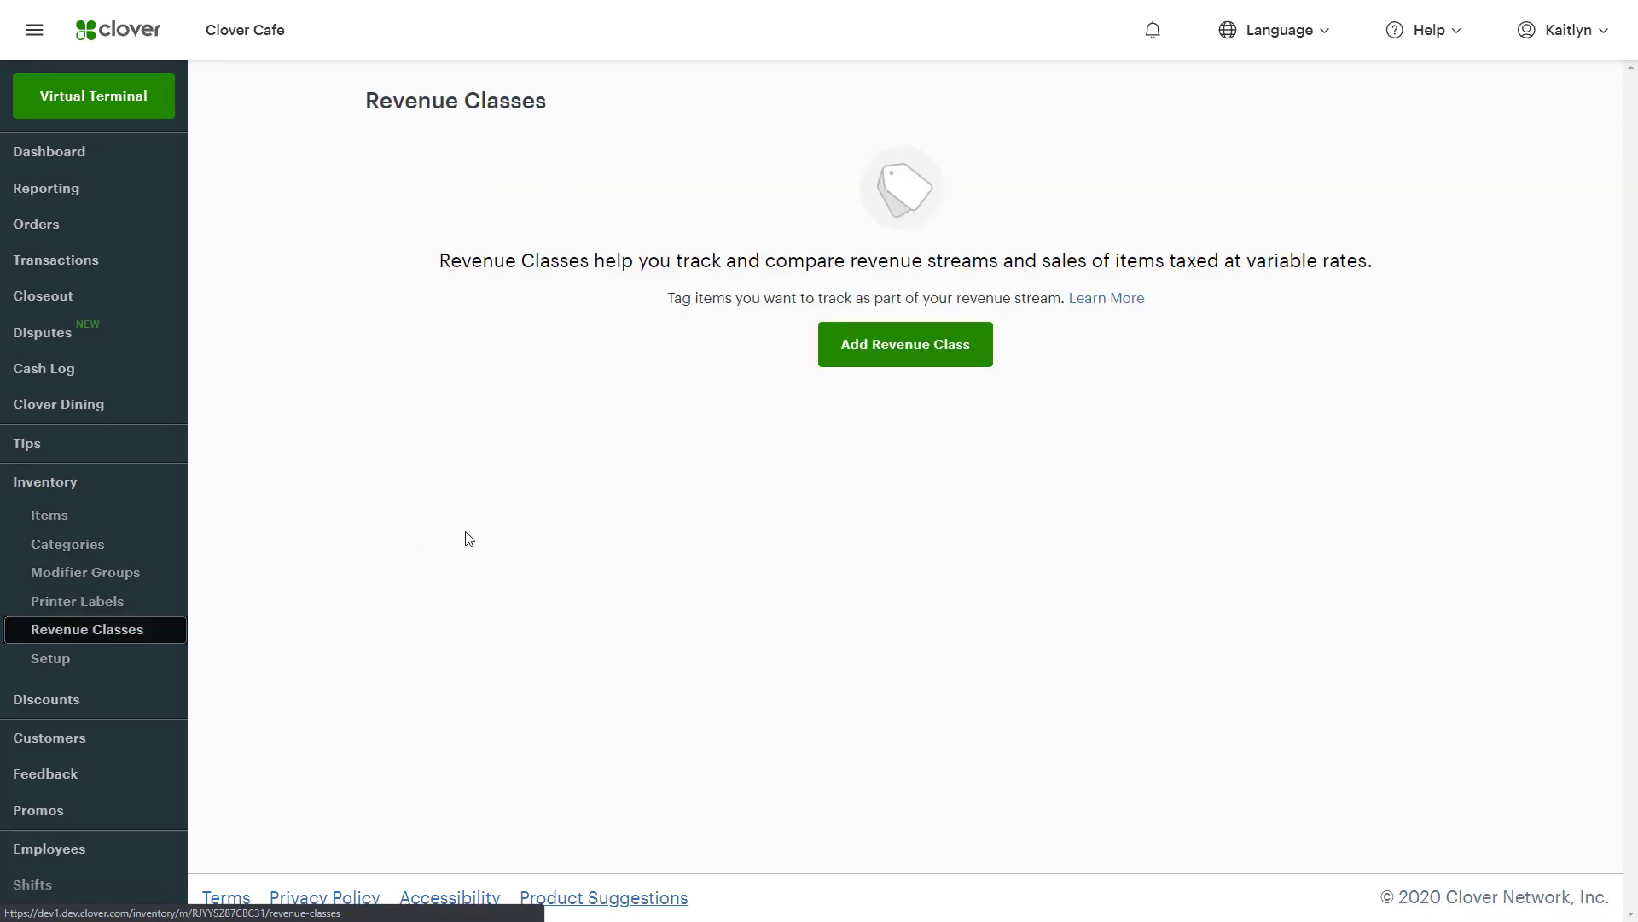
# - Create a 'Food' revenue class containing Cheeseburger, then switch to the old inventory design
pyautogui.click(909, 358)
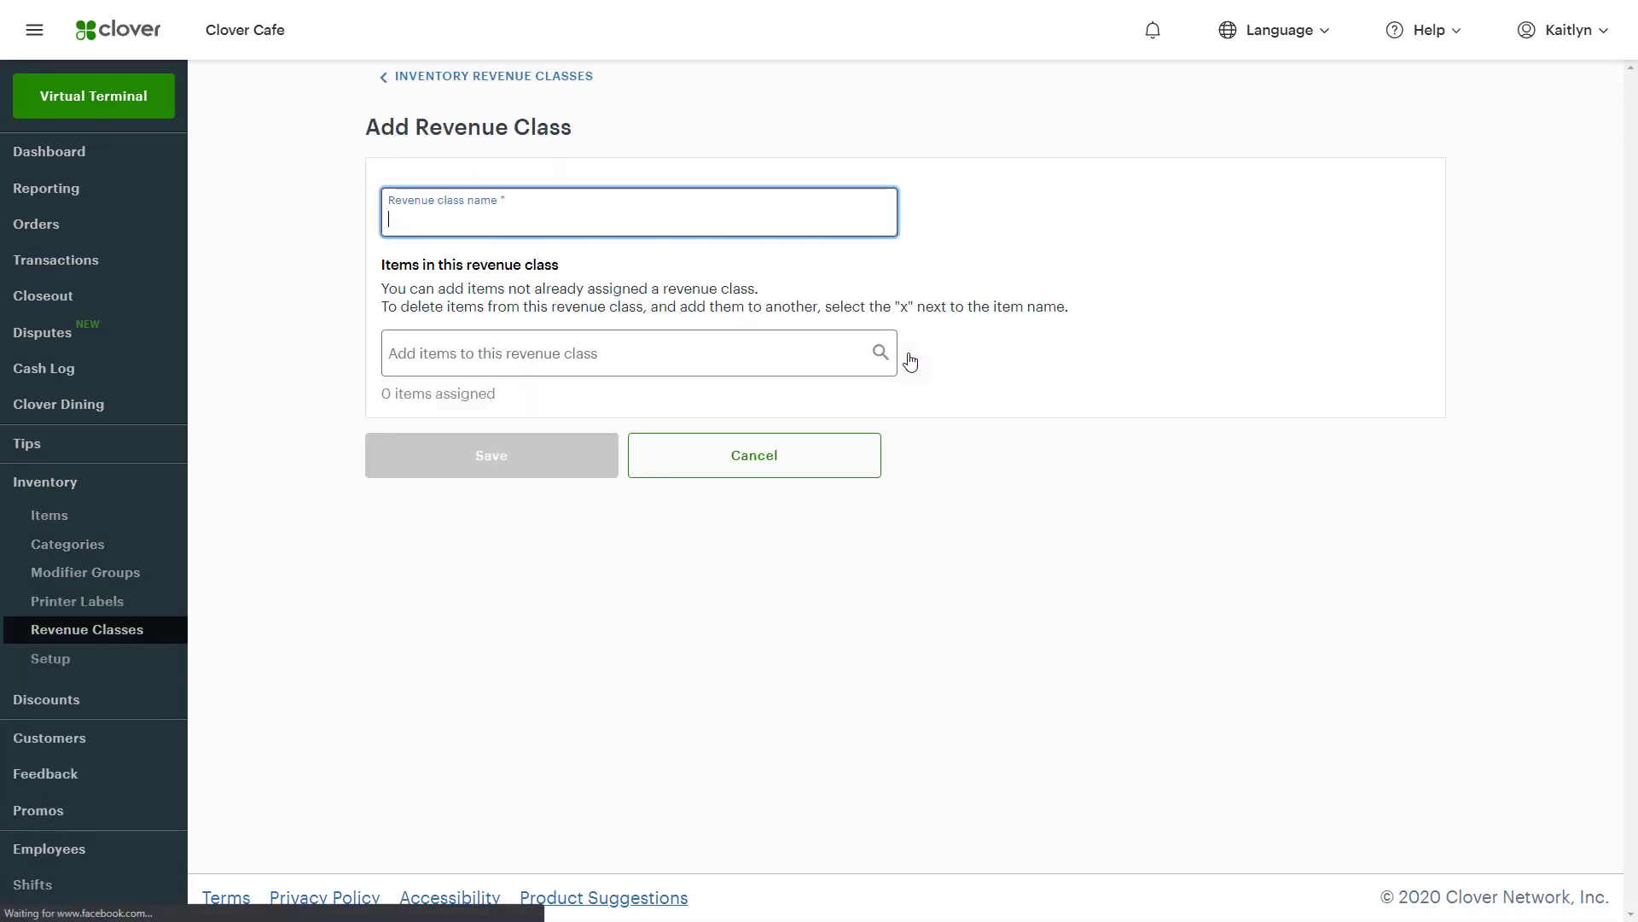
pyautogui.write('Food')
pyautogui.click(815, 368)
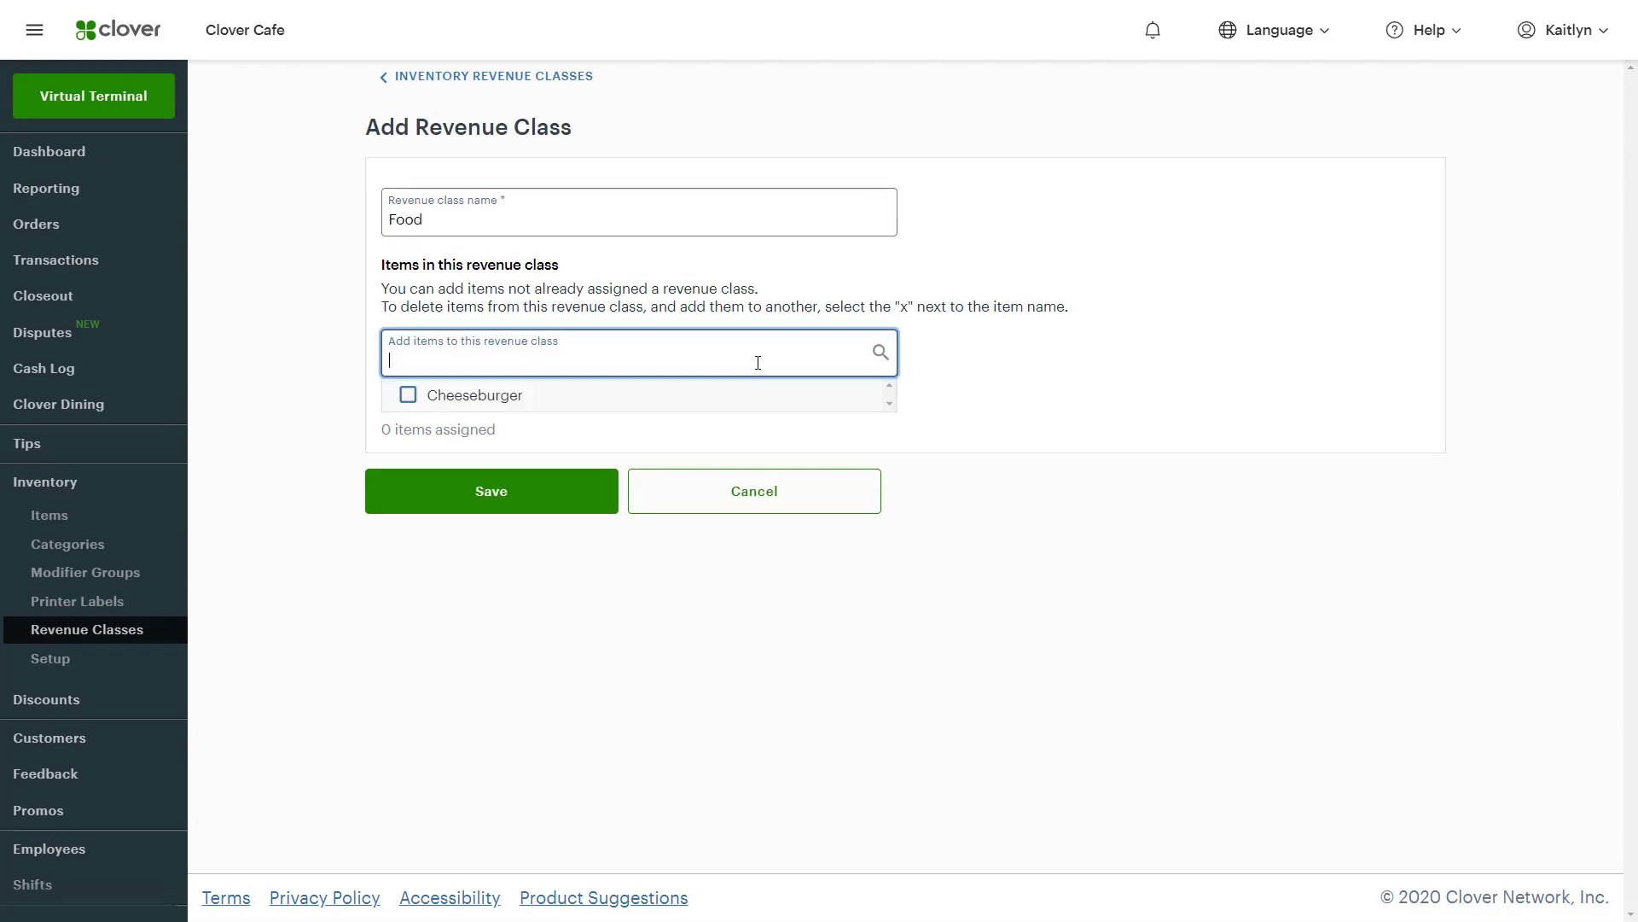
pyautogui.click(407, 395)
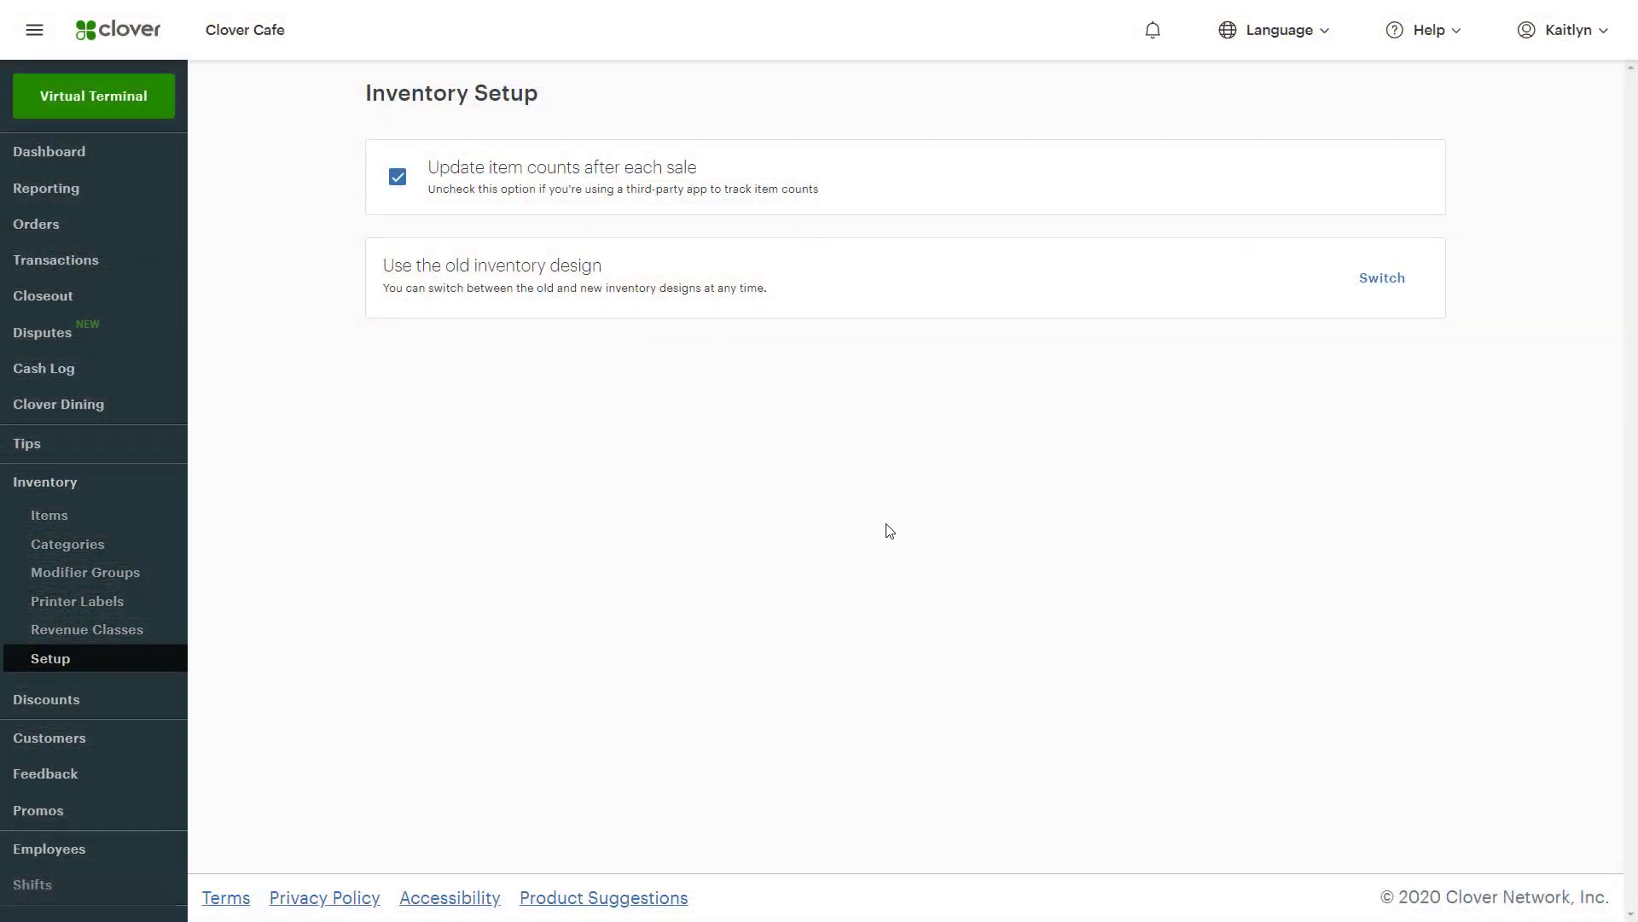
pyautogui.click(1374, 287)
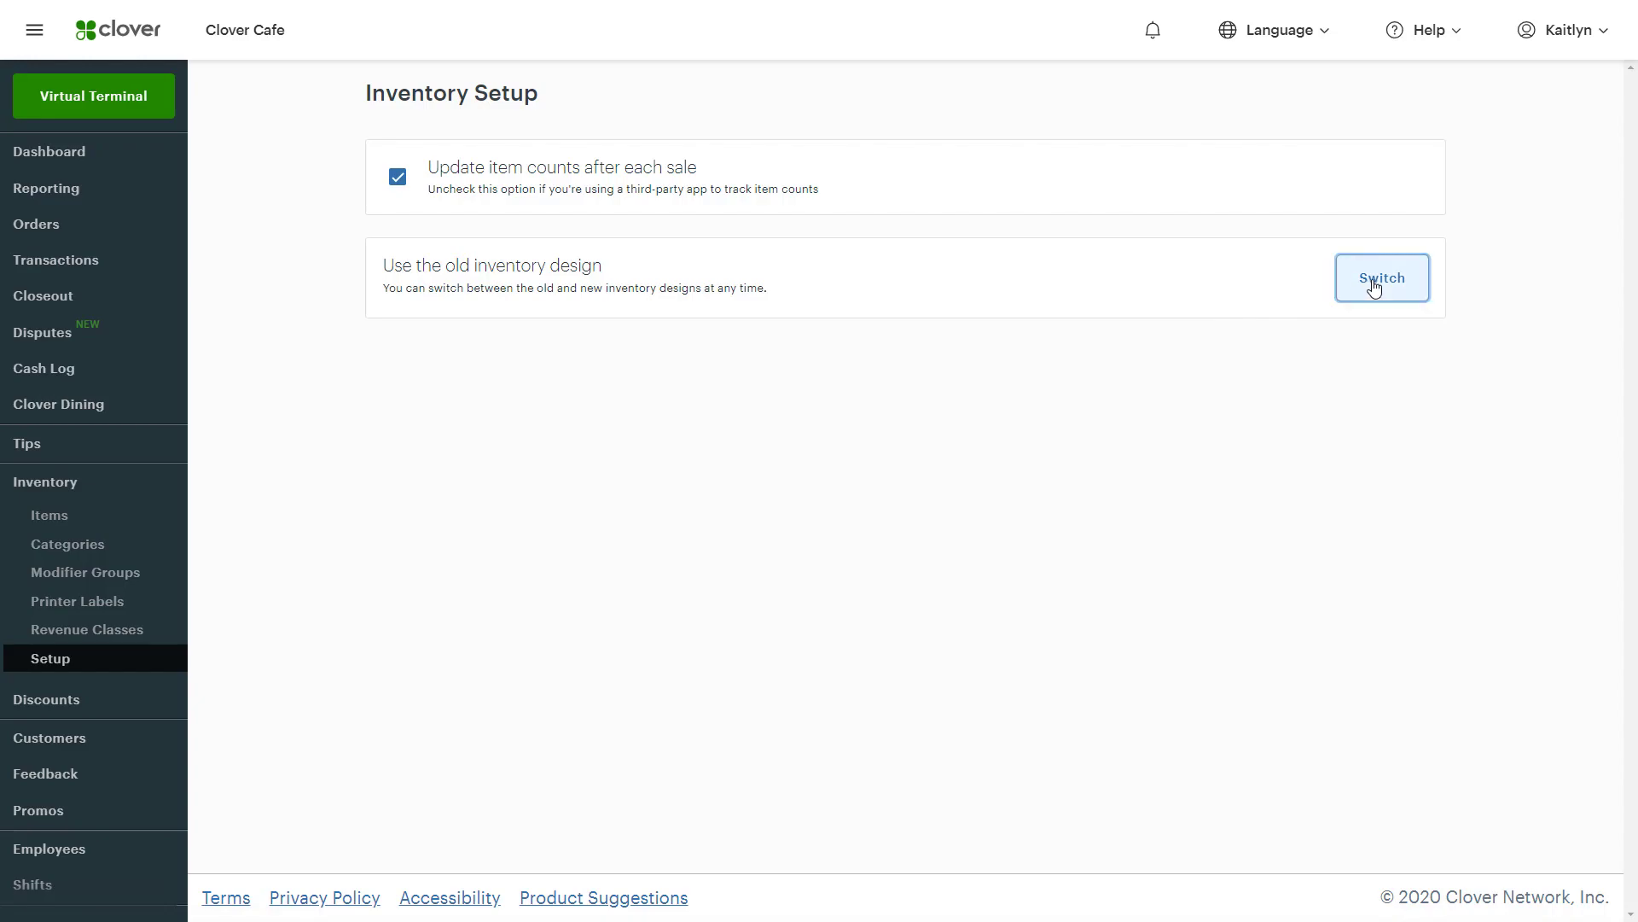